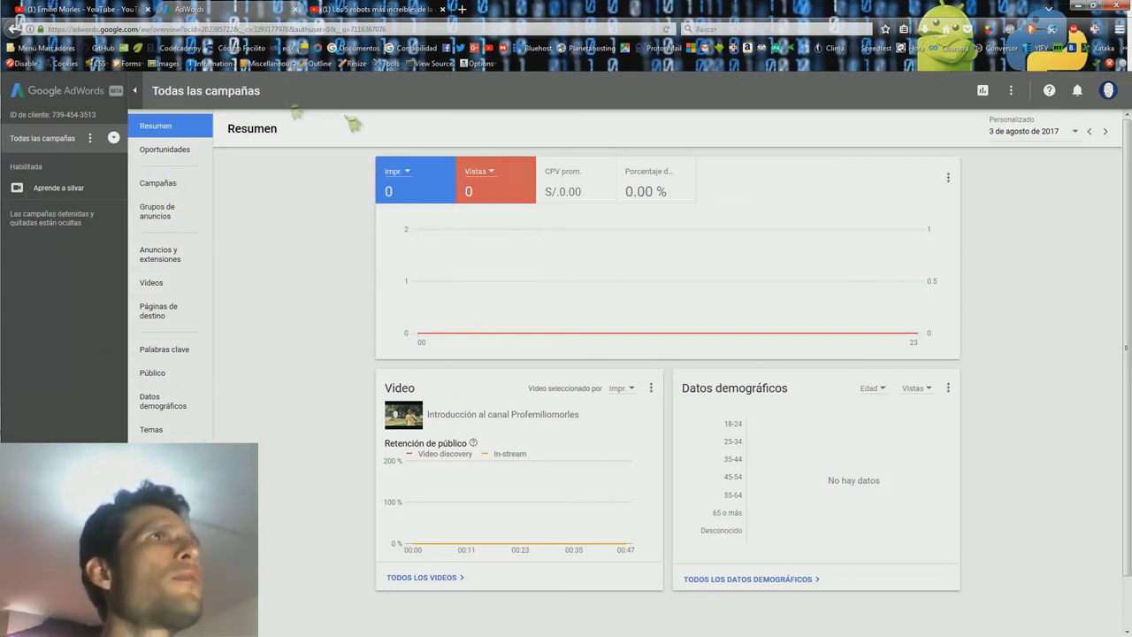
# - Look over the YouTube channel's home page and its robots Top 5 video, and return to the AdWords campaign overview
pyautogui.click(92, 12)
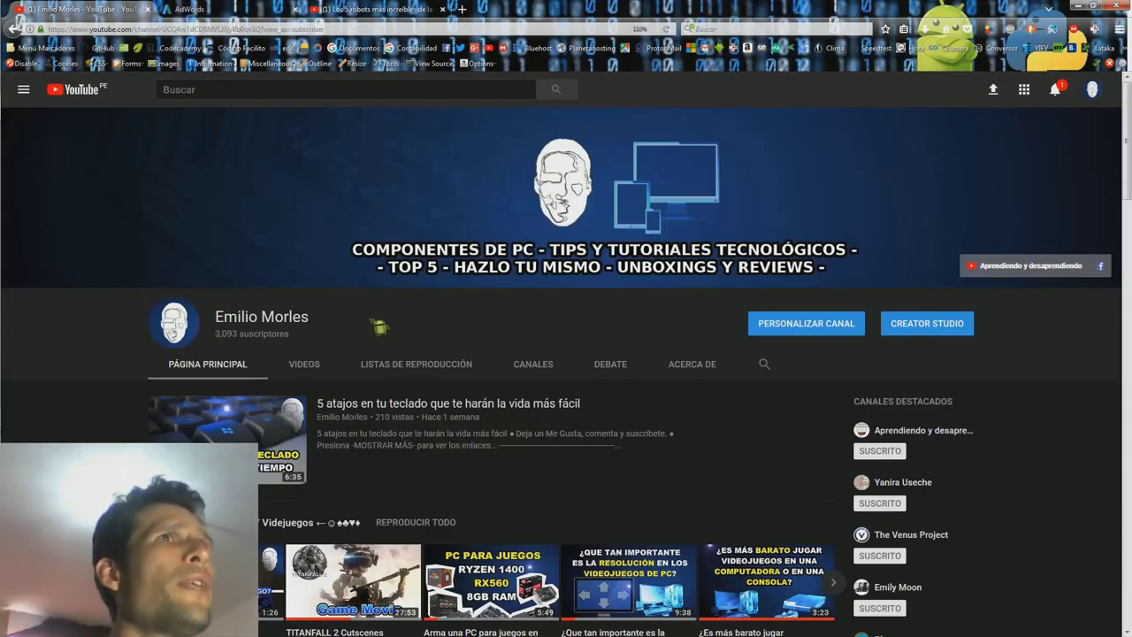
pyautogui.scroll(-3, 531, 272)
pyautogui.scroll(-3, 530, 272)
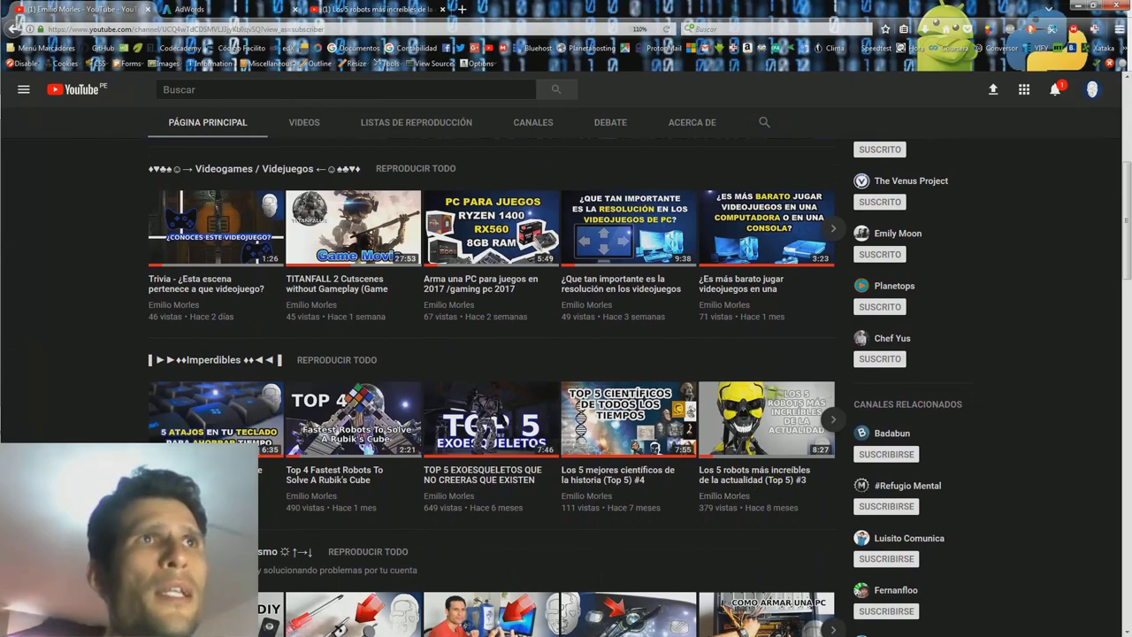
pyautogui.scroll(1, 296, 301)
pyautogui.scroll(5, 295, 299)
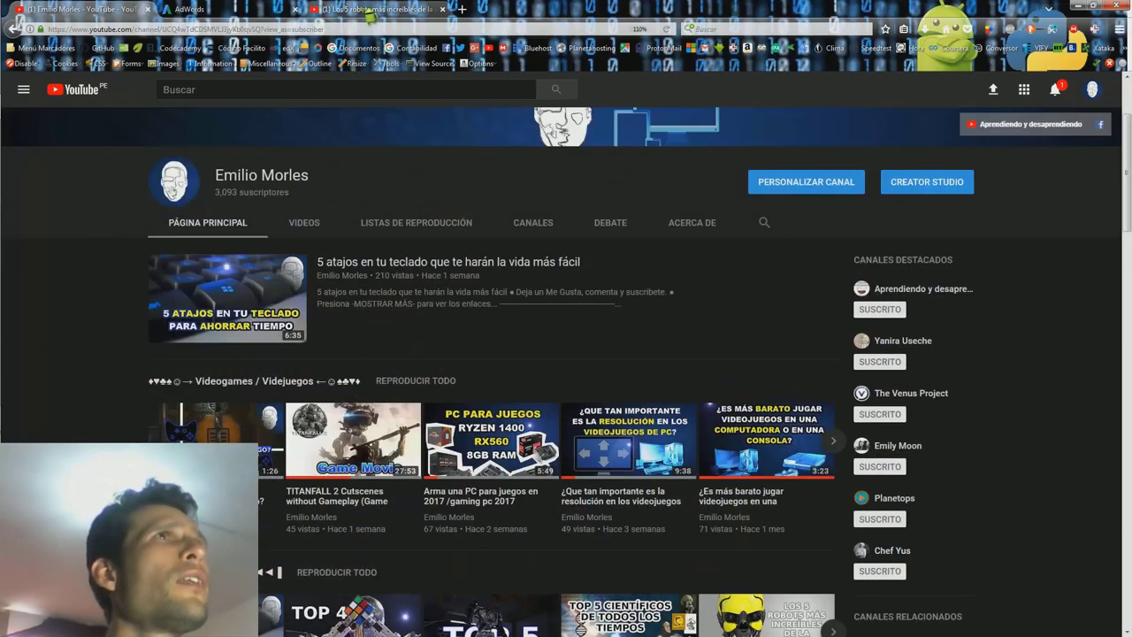
pyautogui.click(367, 9)
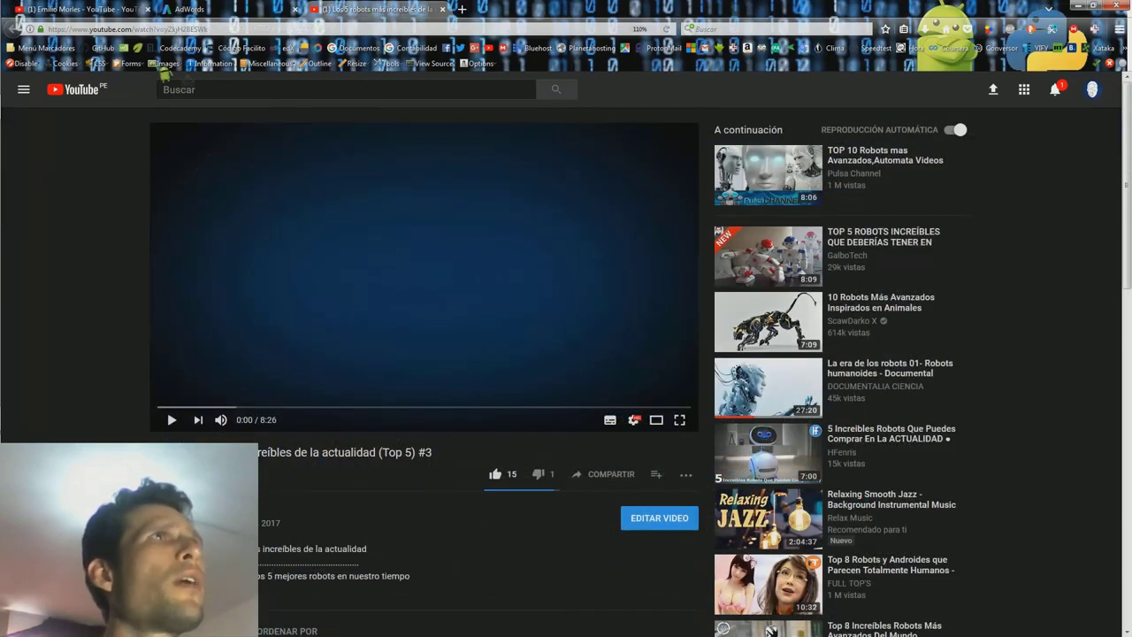
pyautogui.click(212, 11)
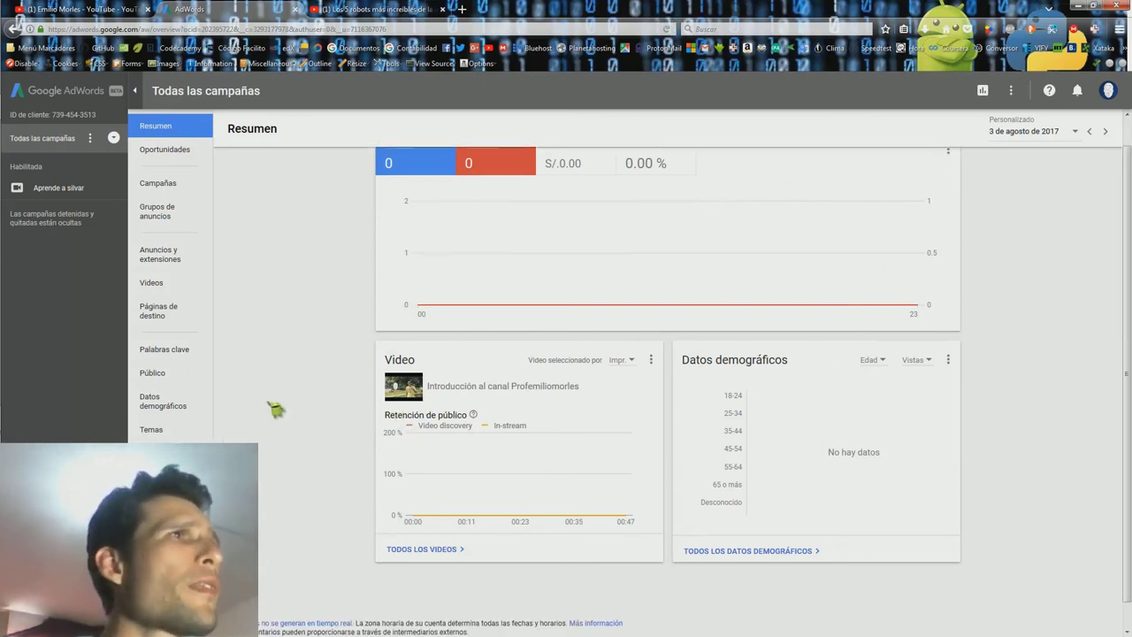
pyautogui.scroll(-1, 277, 418)
pyautogui.scroll(1, 295, 437)
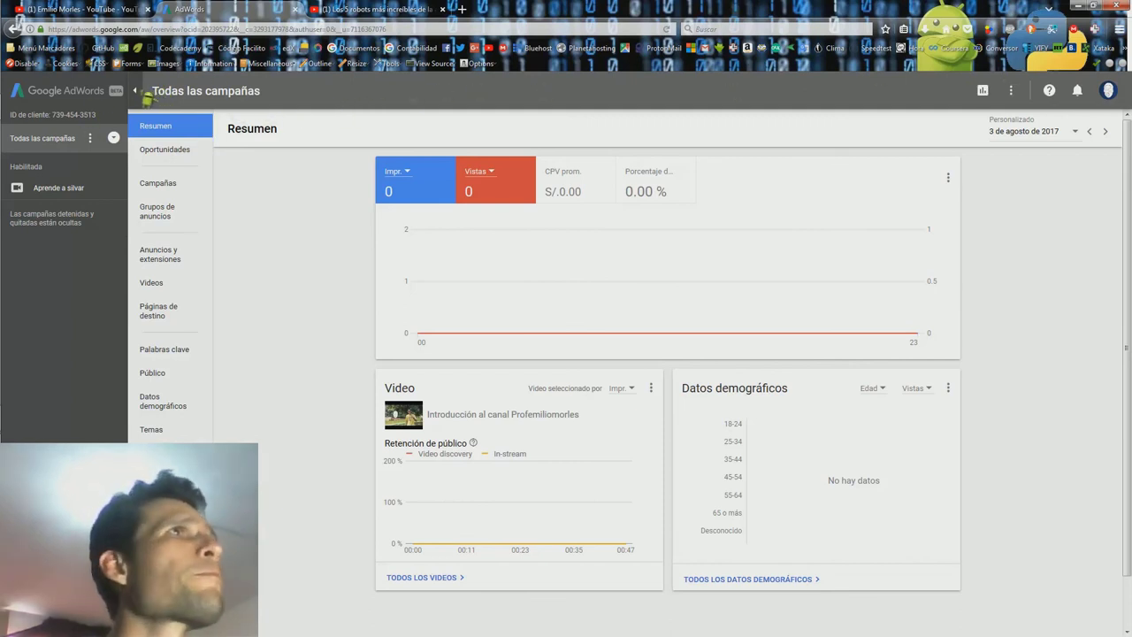
# - Start a new campaign from the Campañas page and choose Video as its campaign type
pyautogui.click(135, 91)
pyautogui.click(8, 90)
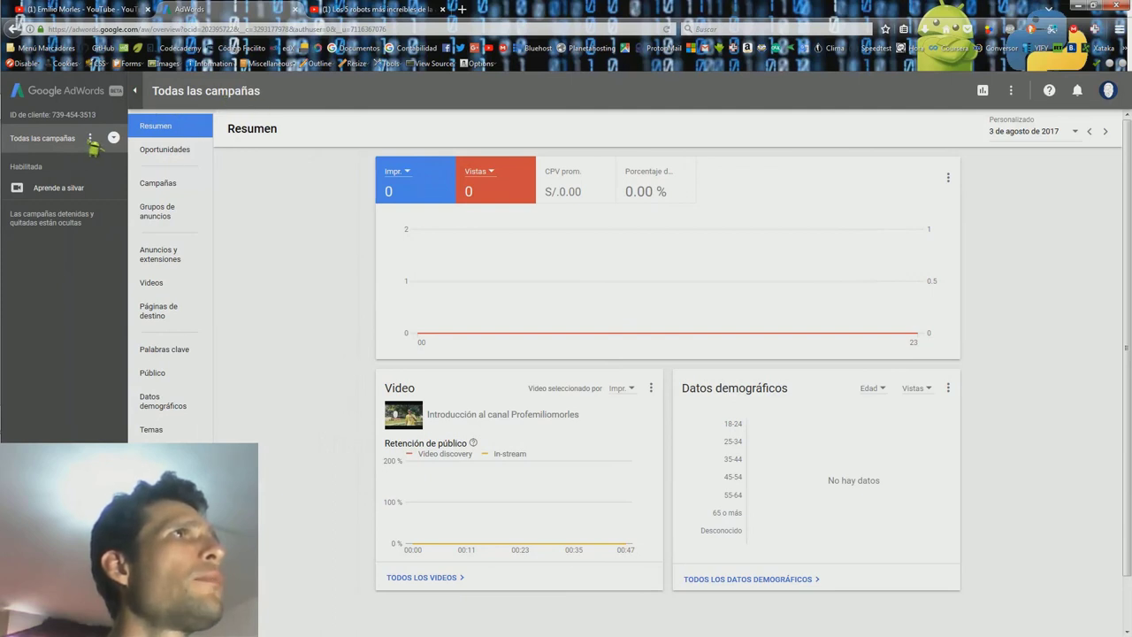
pyautogui.click(164, 183)
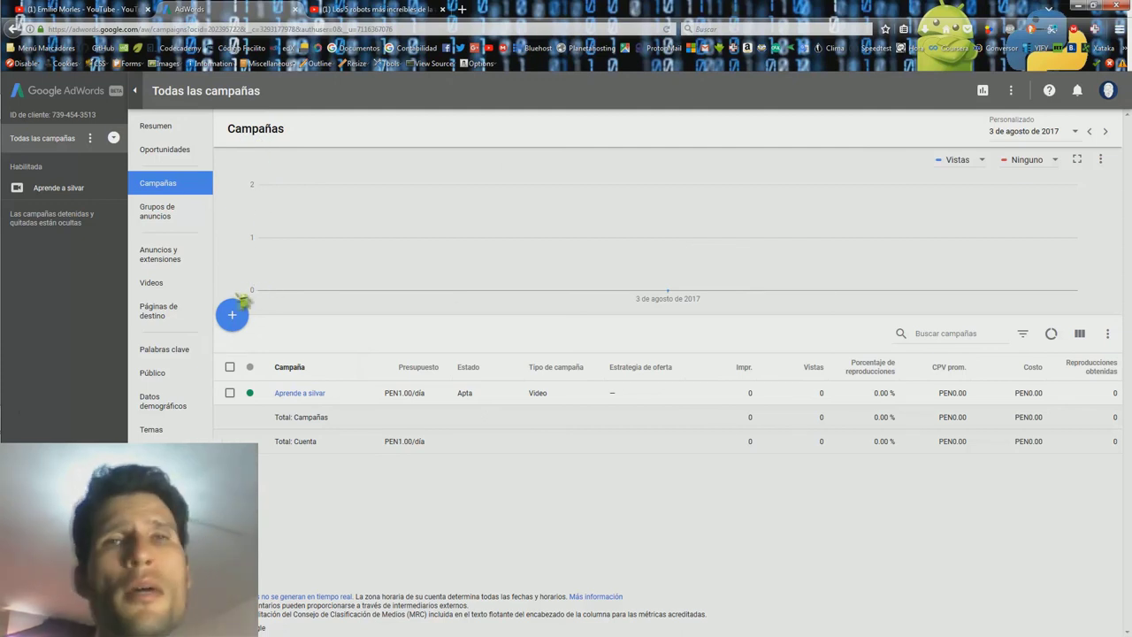
pyautogui.click(233, 316)
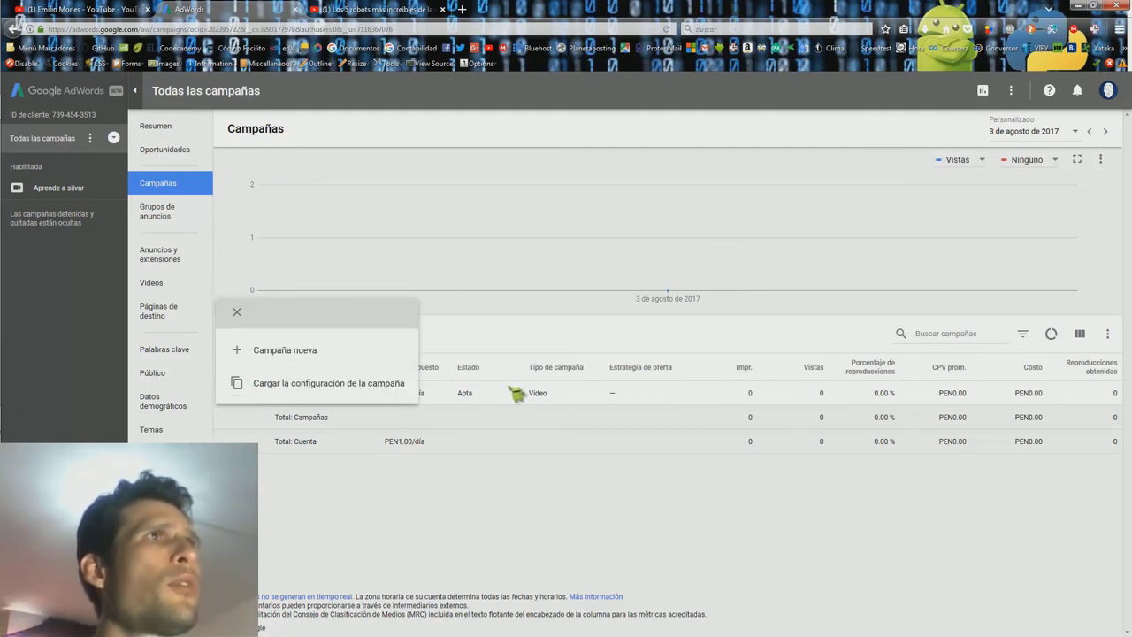
pyautogui.click(283, 354)
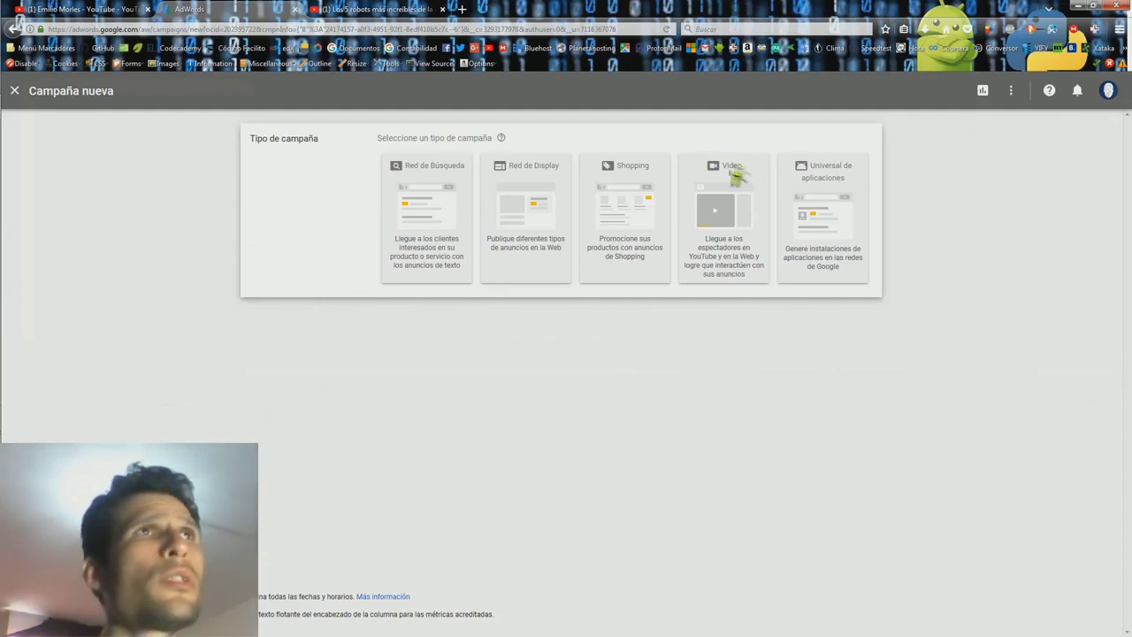
pyautogui.click(728, 206)
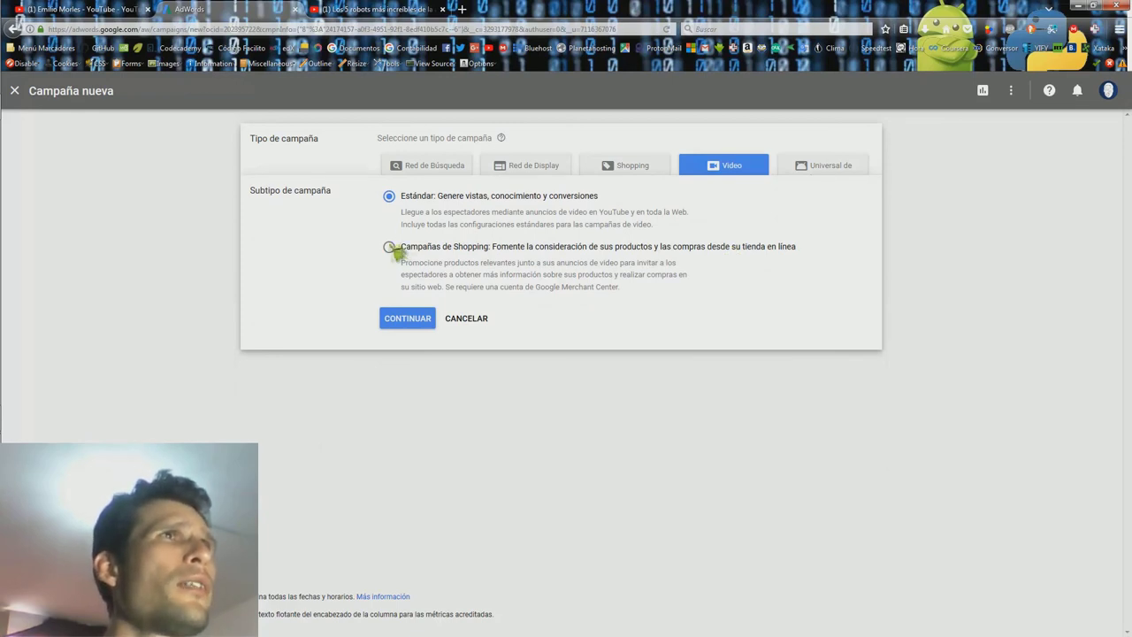
pyautogui.click(390, 248)
pyautogui.click(375, 196)
pyautogui.click(389, 247)
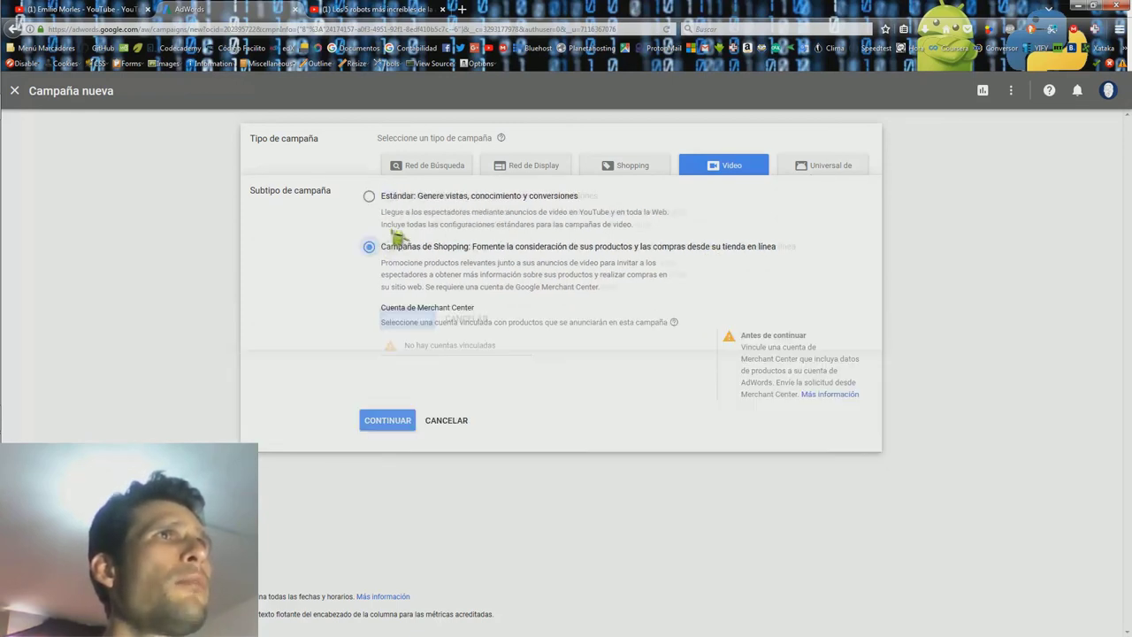
pyautogui.click(375, 196)
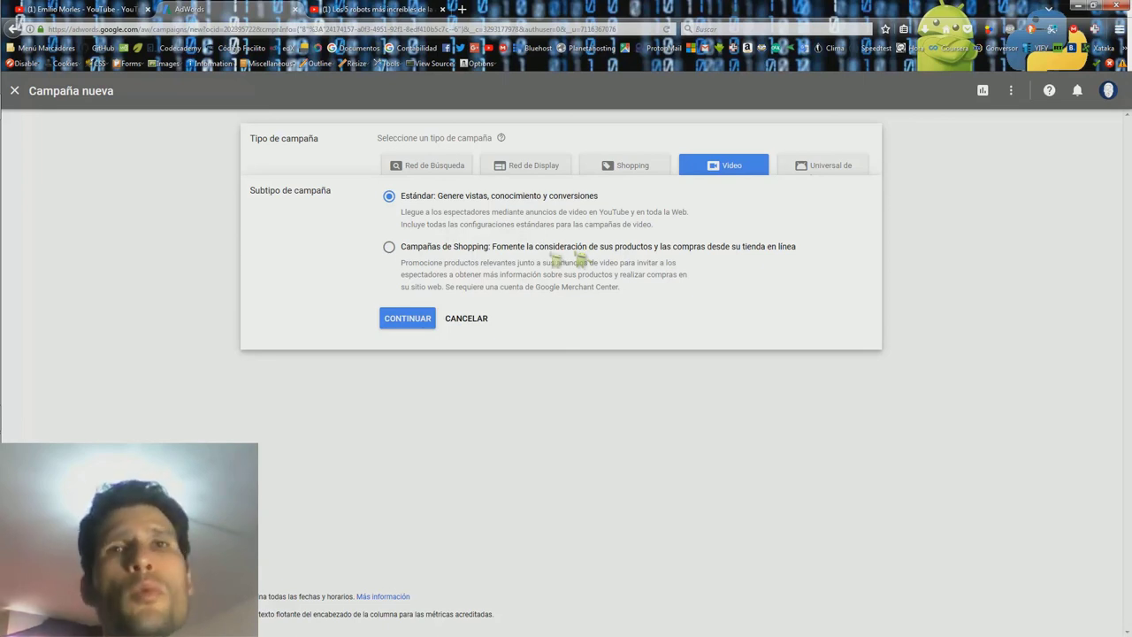
pyautogui.click(389, 247)
pyautogui.click(370, 197)
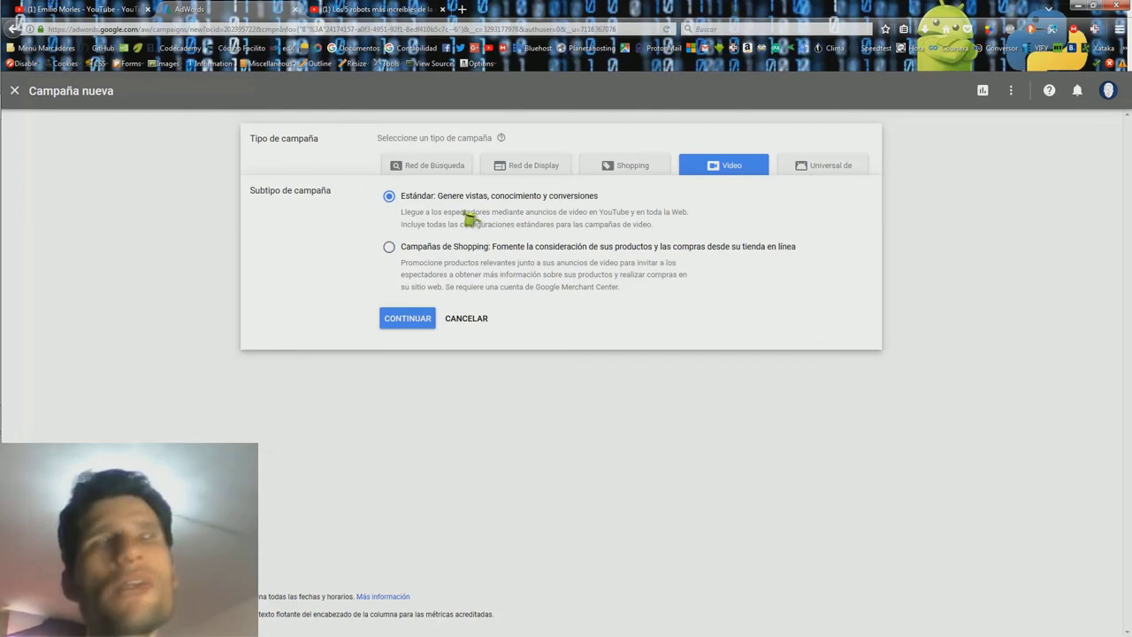
# - Continue with the Estándar video subtype and name the campaign "Videos explicativos"
pyautogui.click(408, 320)
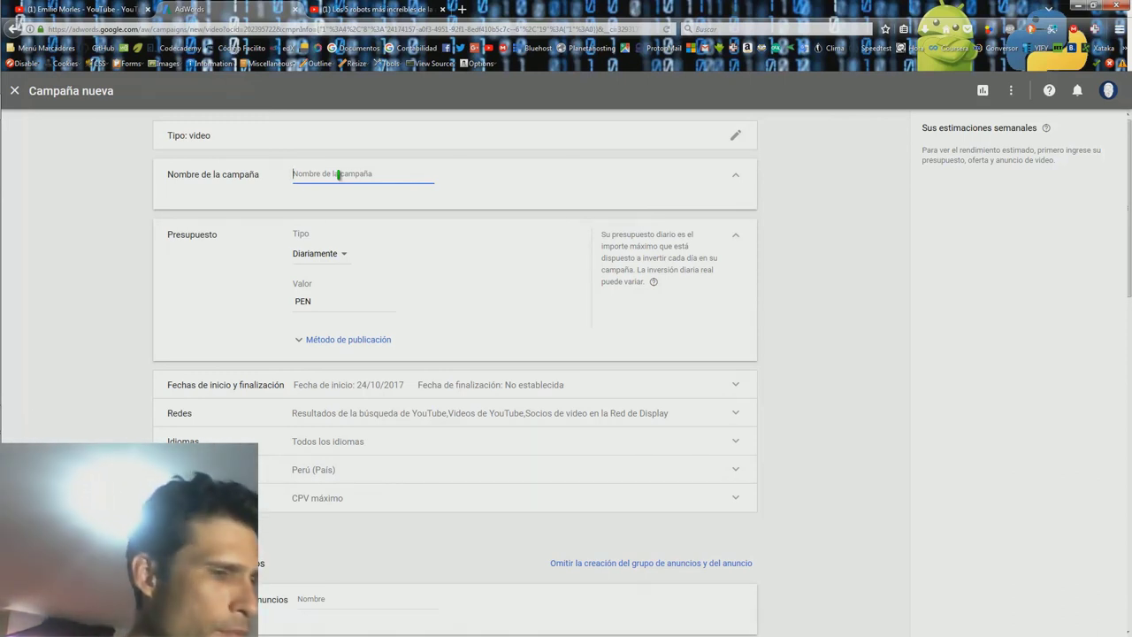
pyautogui.write('os')
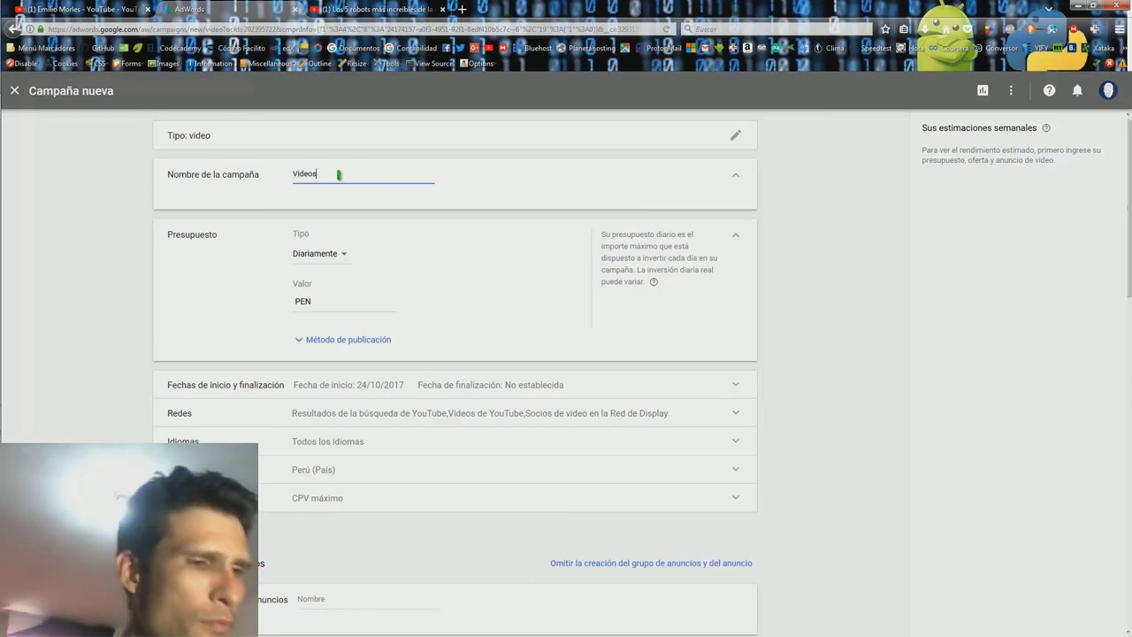
pyautogui.write(' explicativos')
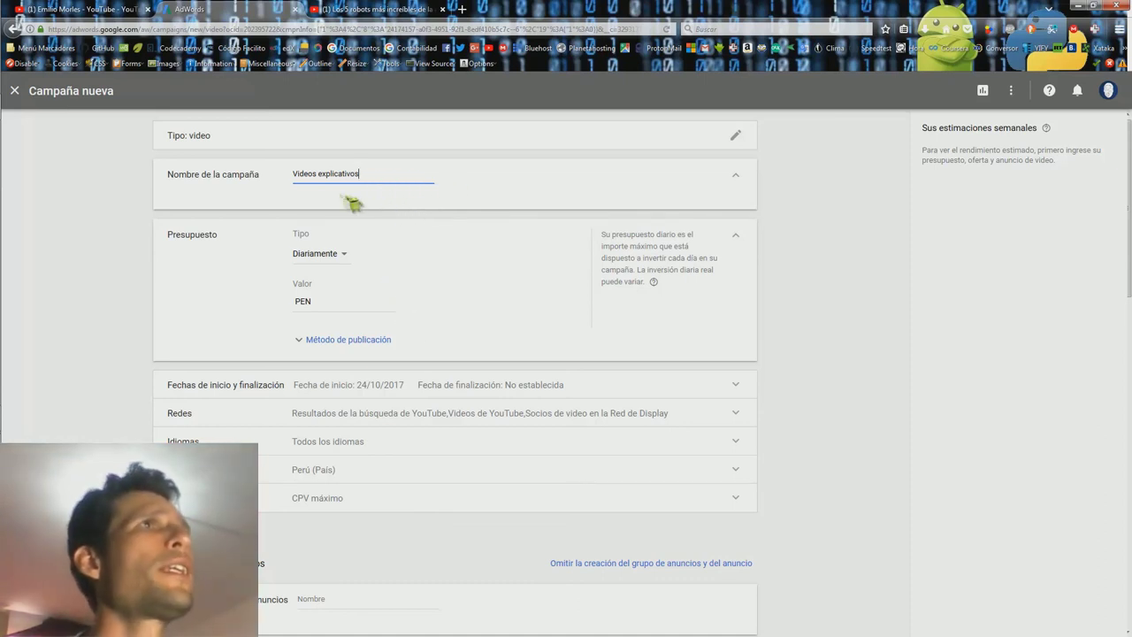
# - Set the campaign's daily budget to PEN 1.00, keeping the Estándar publication method
pyautogui.click(350, 258)
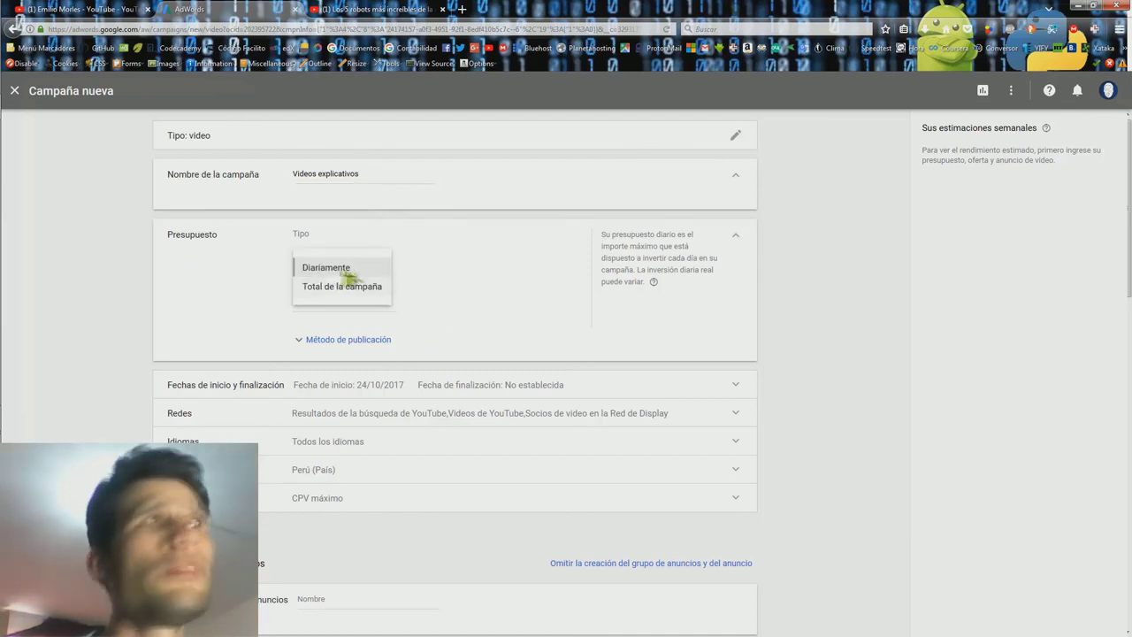
pyautogui.click(434, 273)
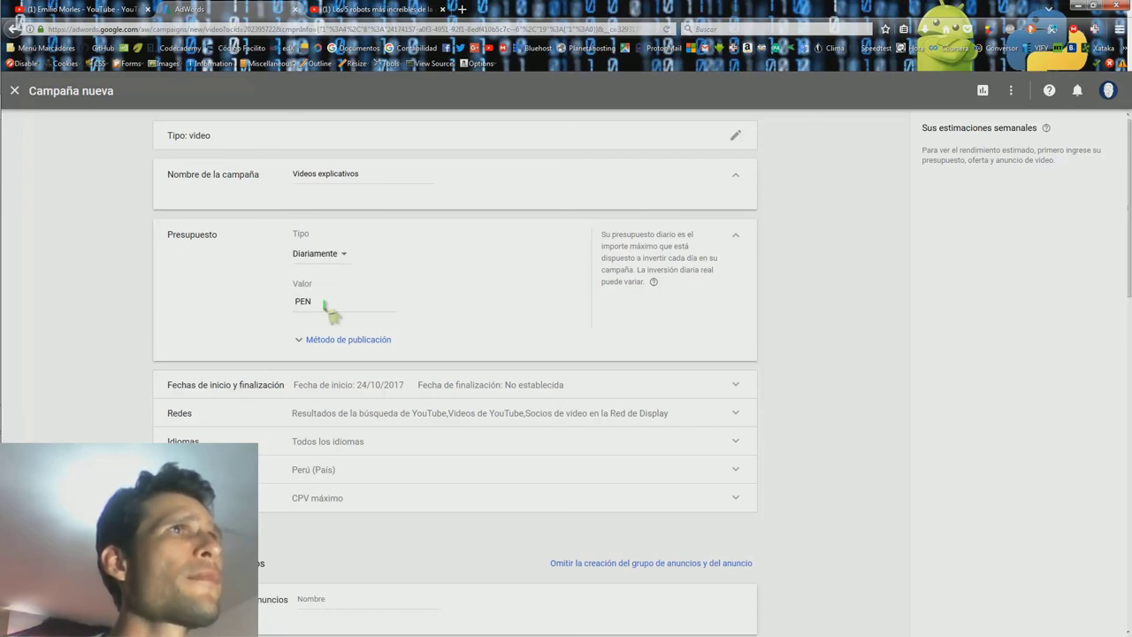
pyautogui.click(370, 302)
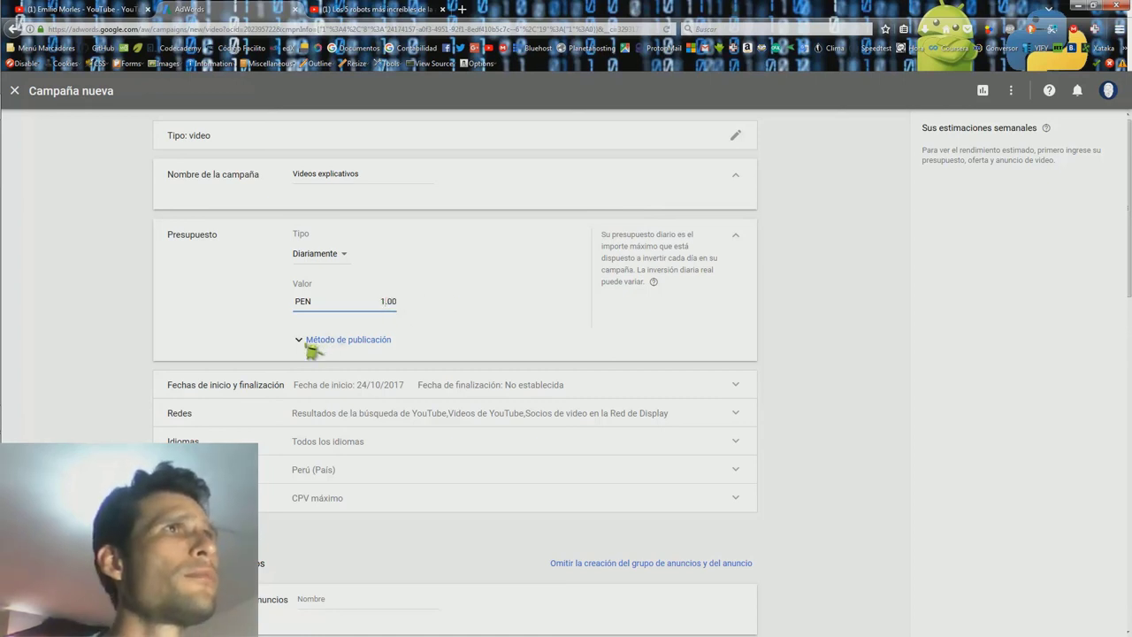
pyautogui.click(568, 318)
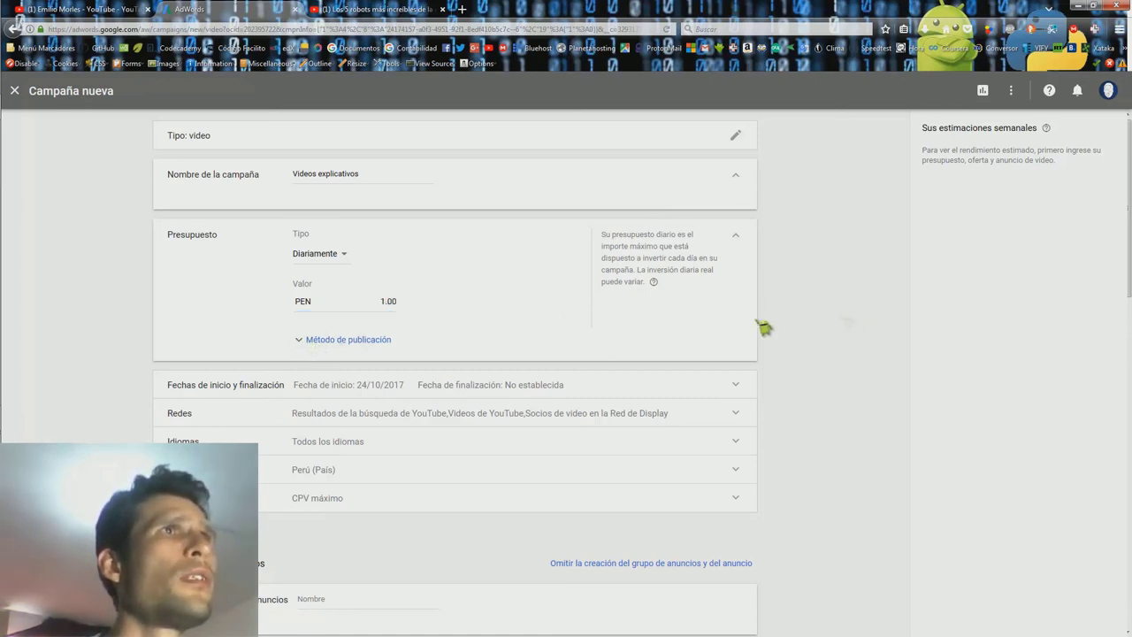
pyautogui.click(303, 343)
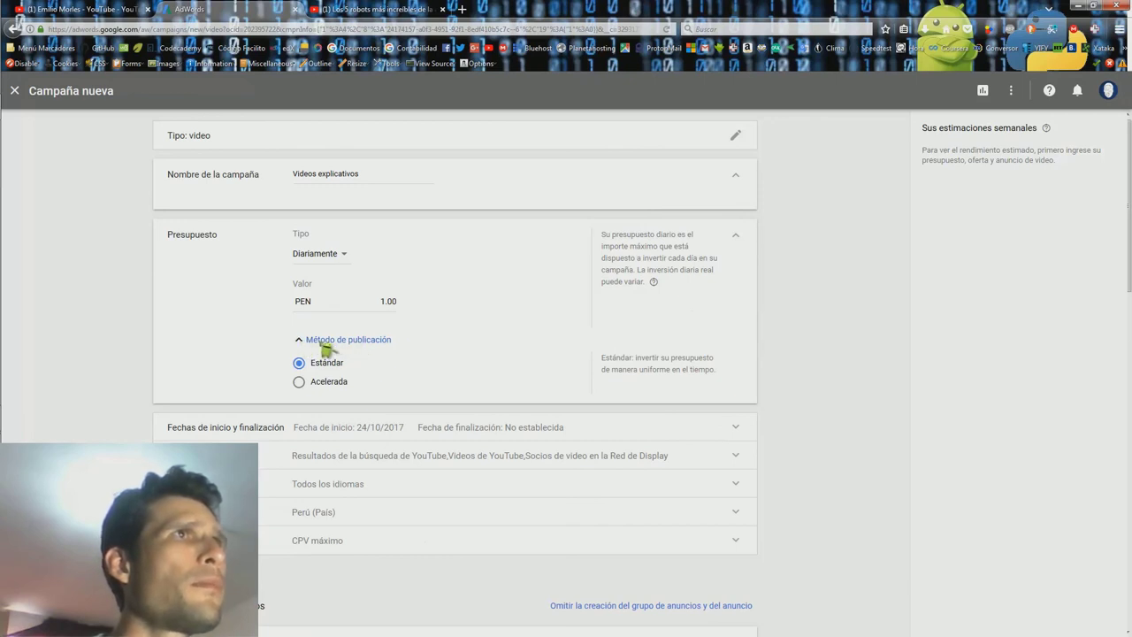
pyautogui.click(306, 341)
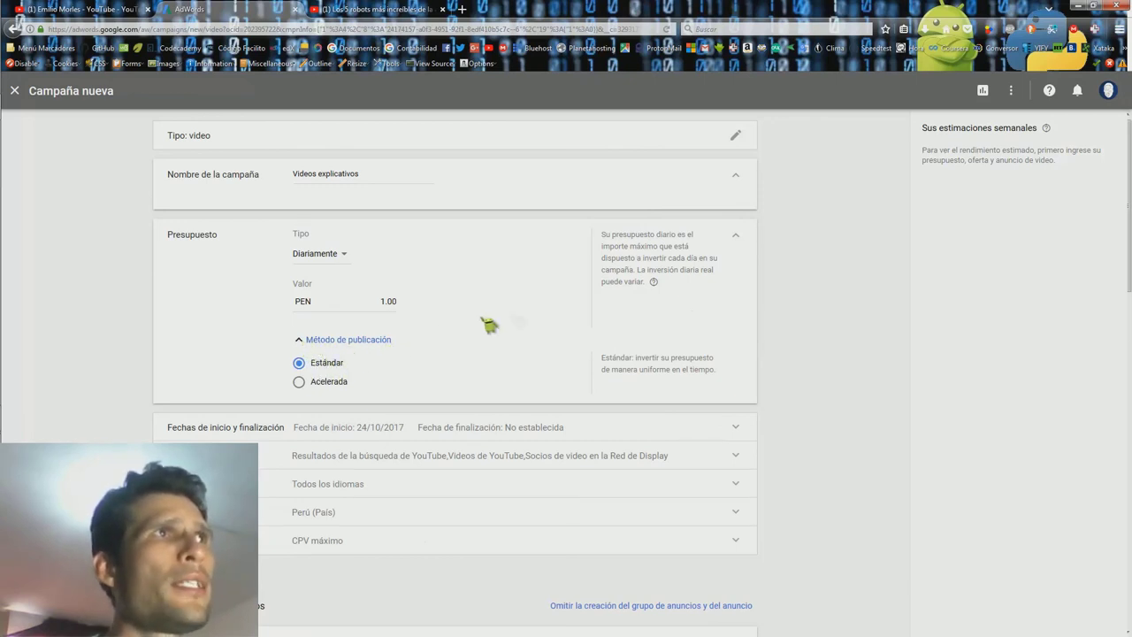
# - Give the campaign an end date of 30 October 2017
pyautogui.scroll(-1, 659, 294)
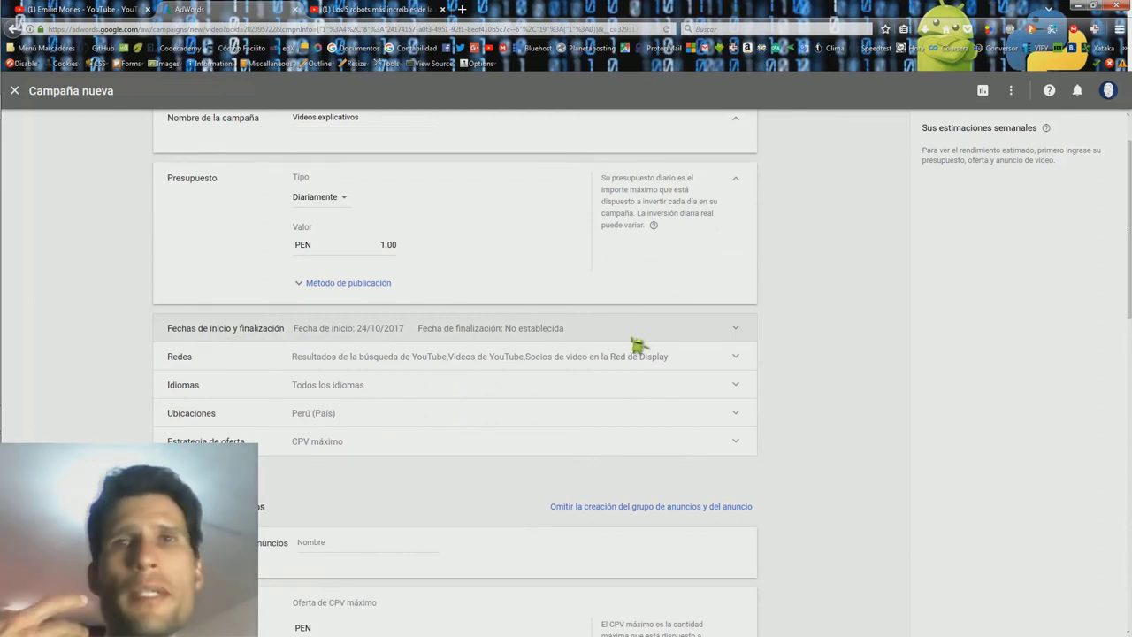
pyautogui.click(718, 333)
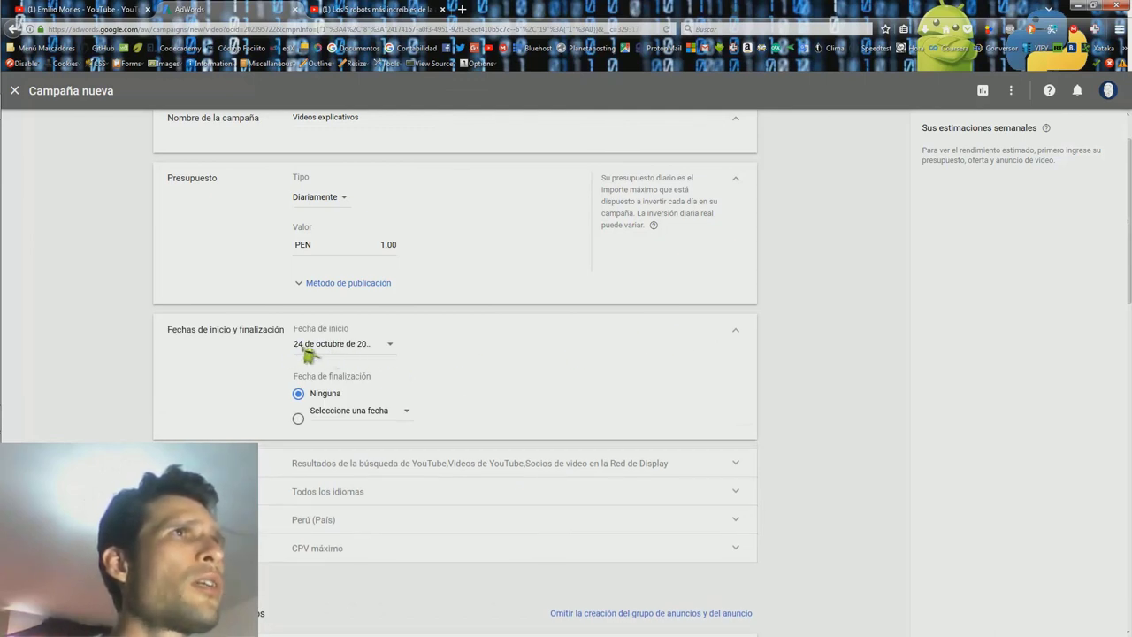
pyautogui.click(299, 419)
pyautogui.click(411, 414)
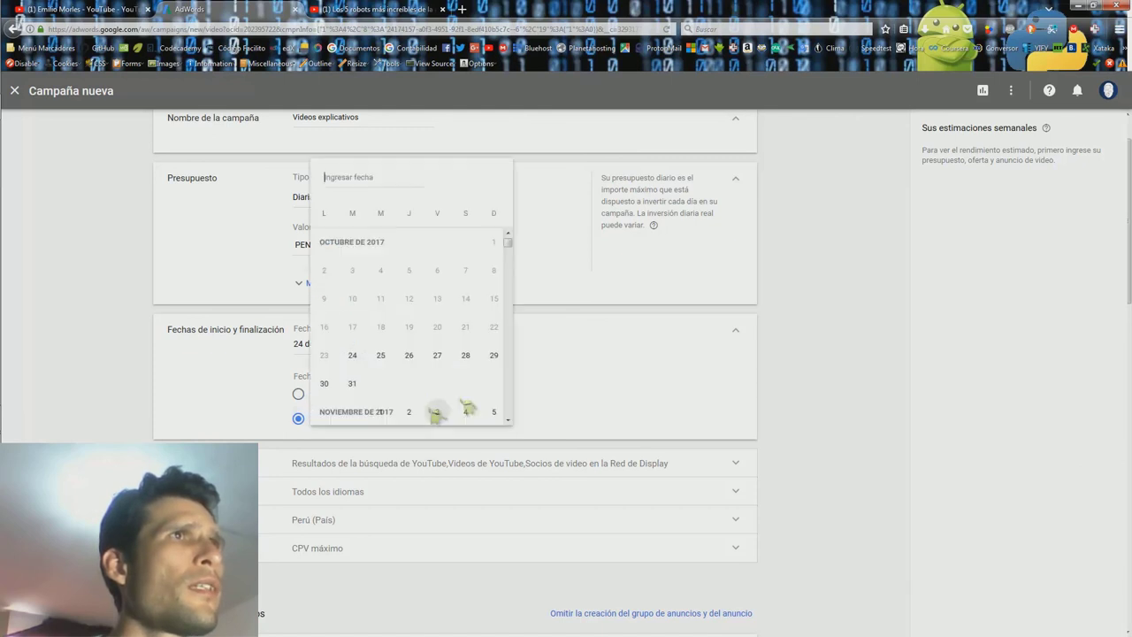
pyautogui.click(325, 384)
# - Examine which ad networks are enabled for the campaign and collapse the Redes section
pyautogui.scroll(-1, 925, 402)
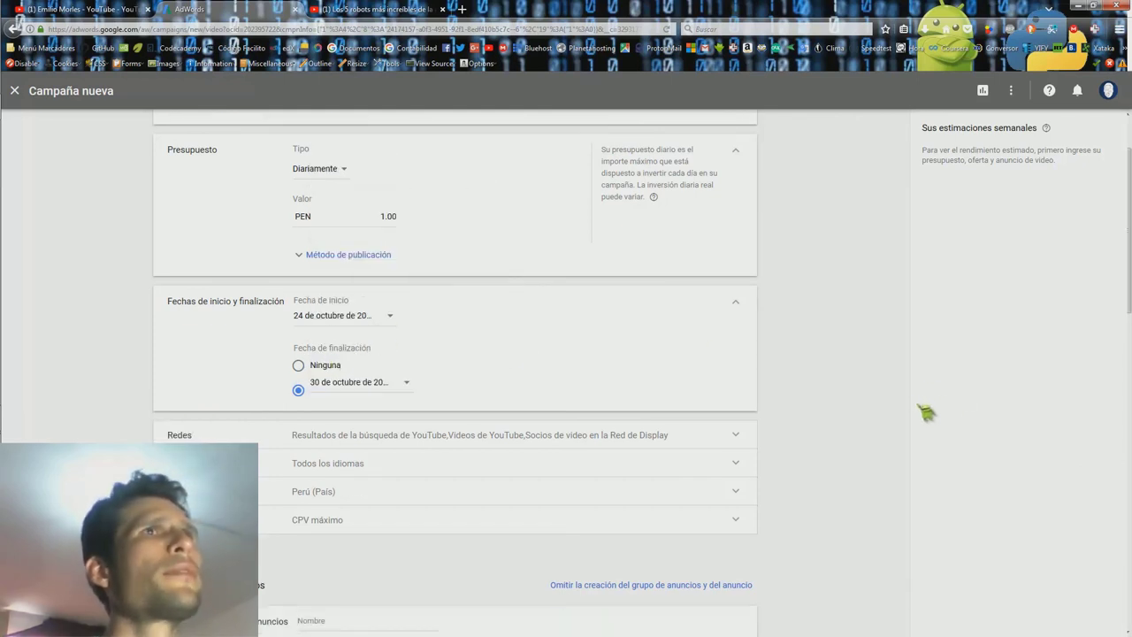
pyautogui.scroll(-2, 818, 394)
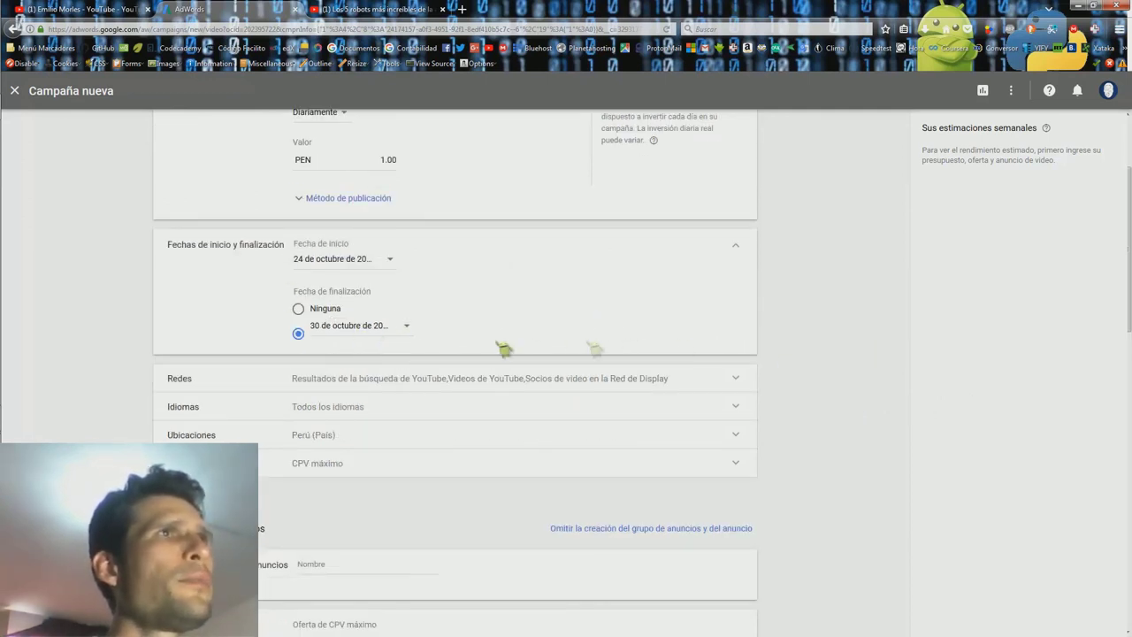
pyautogui.scroll(-2, 756, 376)
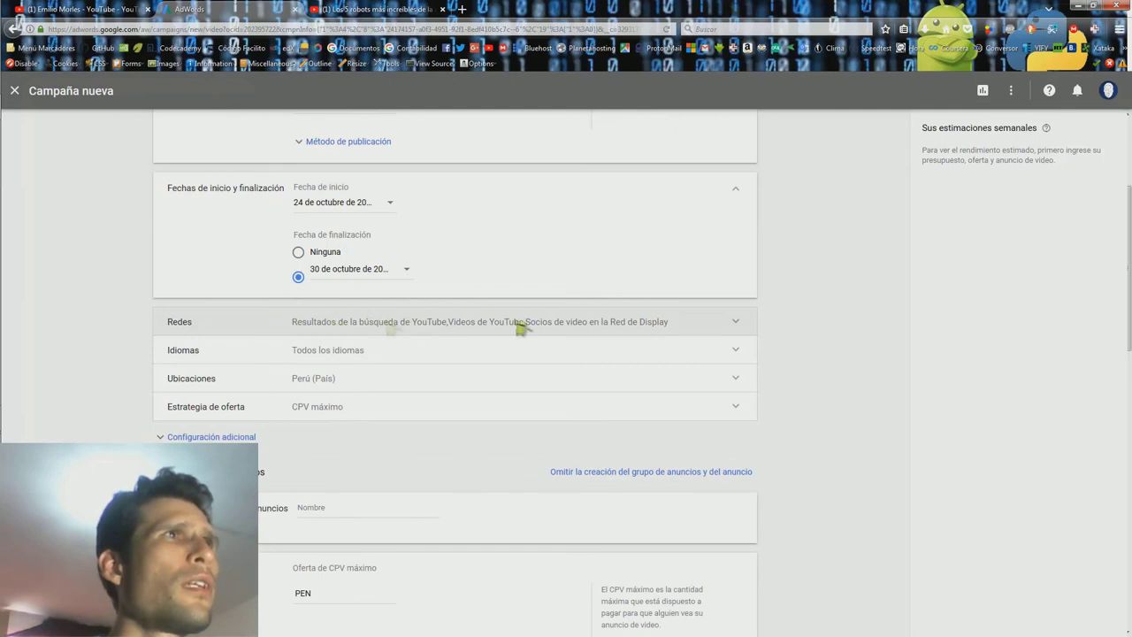
pyautogui.click(738, 326)
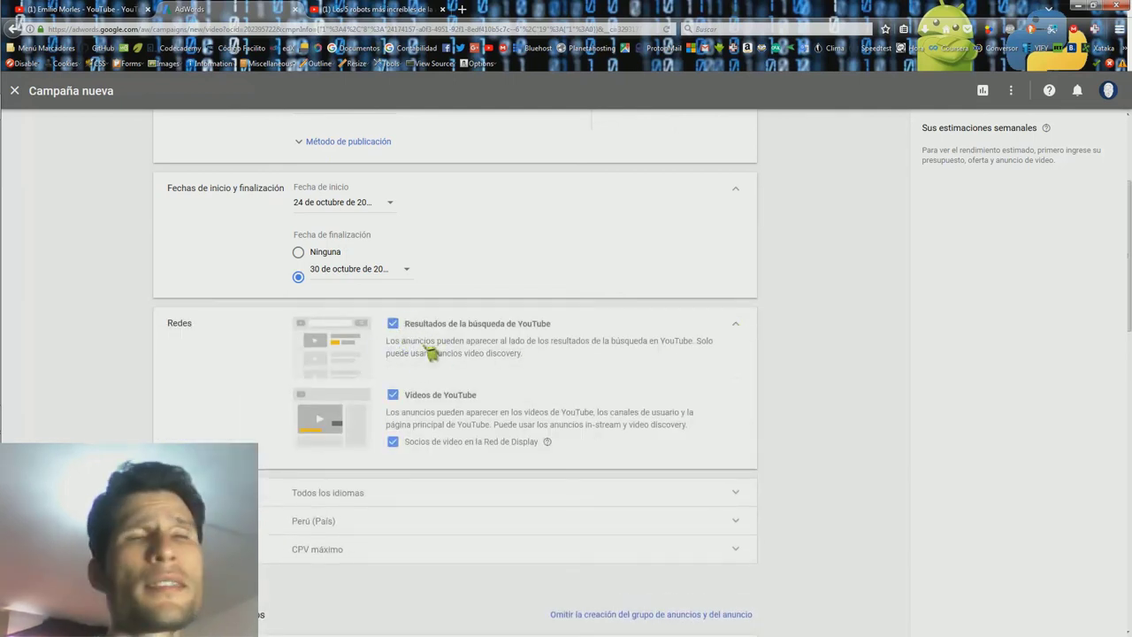
pyautogui.scroll(-1, 790, 360)
pyautogui.click(740, 299)
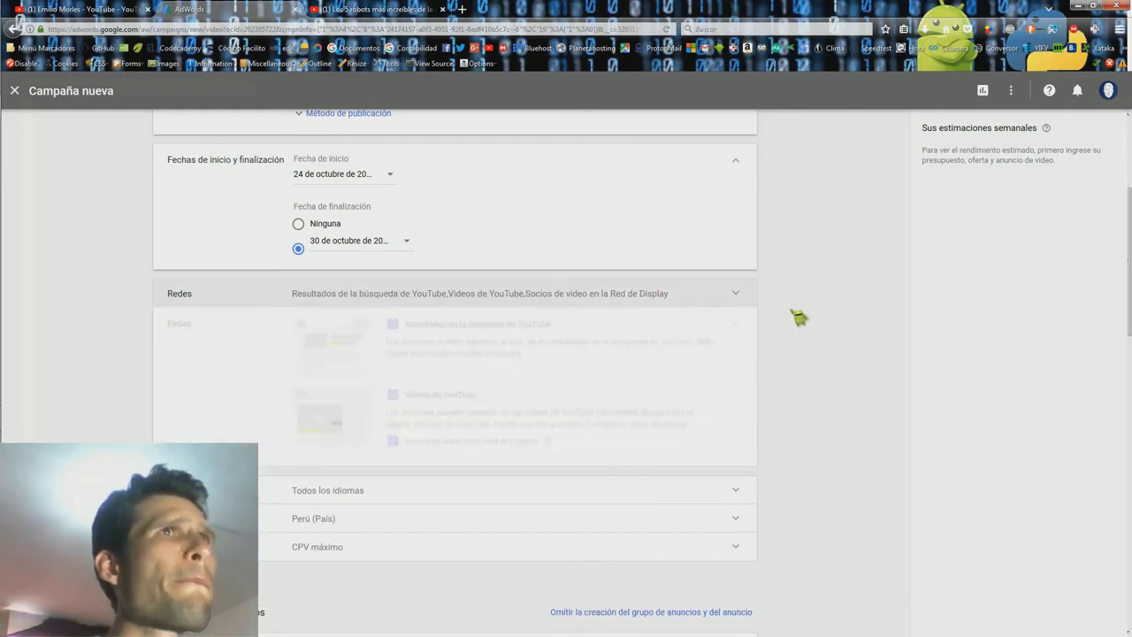
# - Restrict the campaign's languages to Español and expand the Ubicaciones settings
pyautogui.scroll(-1, 695, 330)
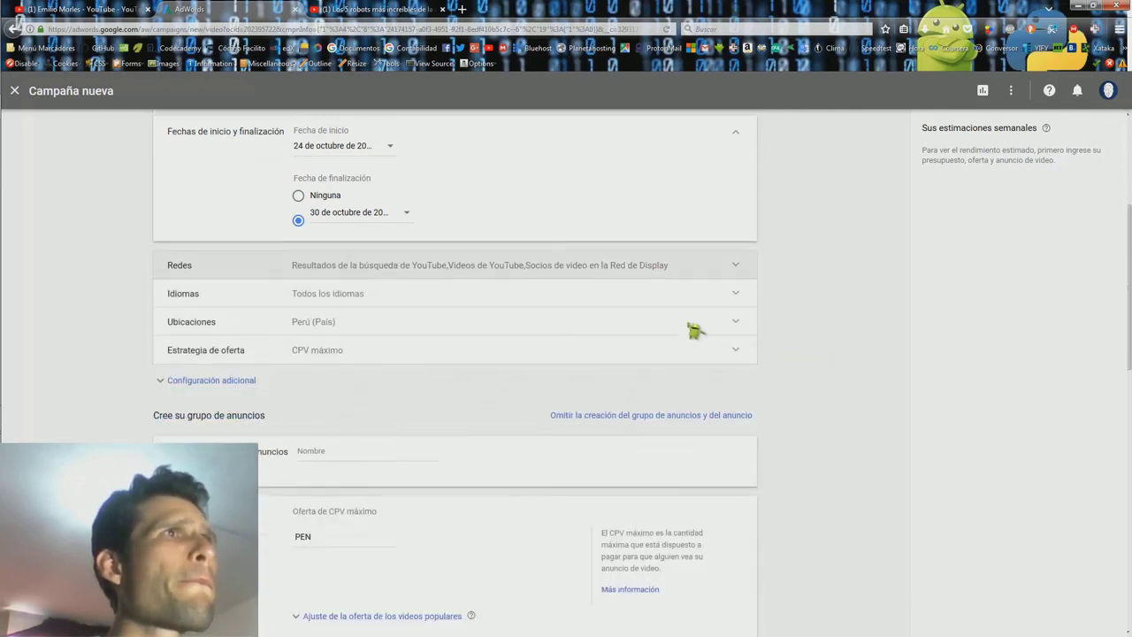
pyautogui.click(737, 299)
pyautogui.click(329, 352)
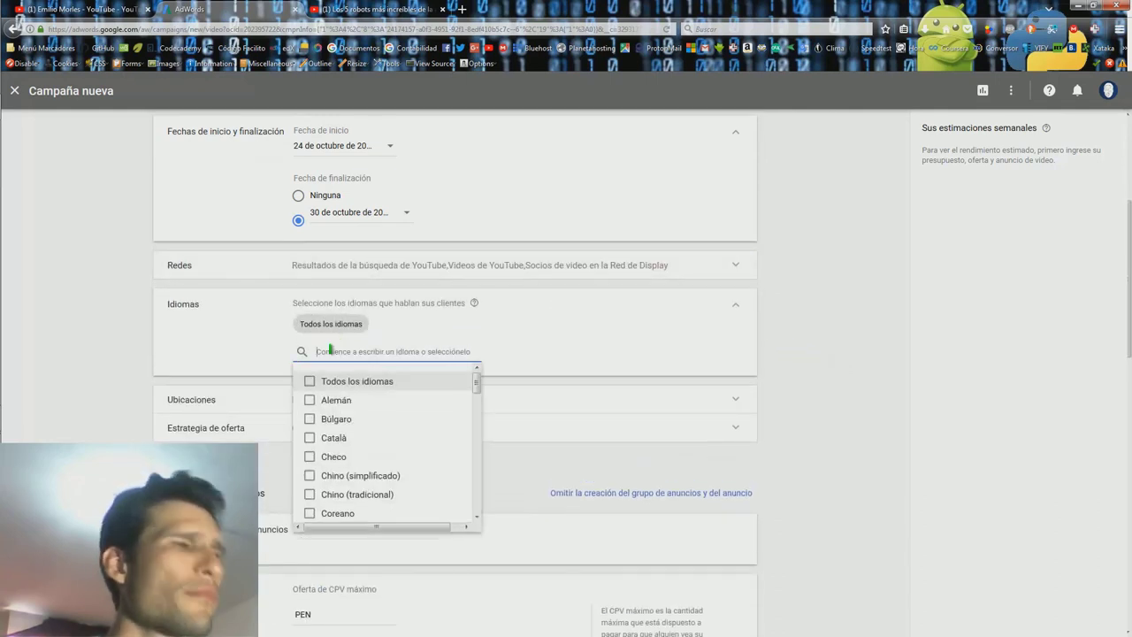
pyautogui.write('espa')
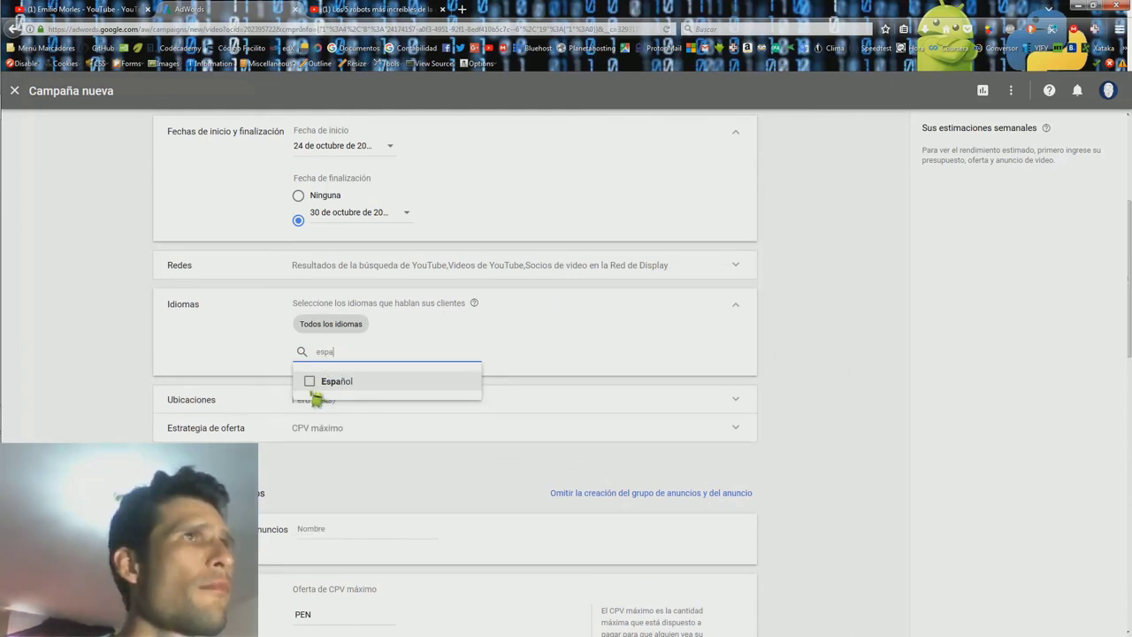
pyautogui.click(310, 381)
pyautogui.click(599, 409)
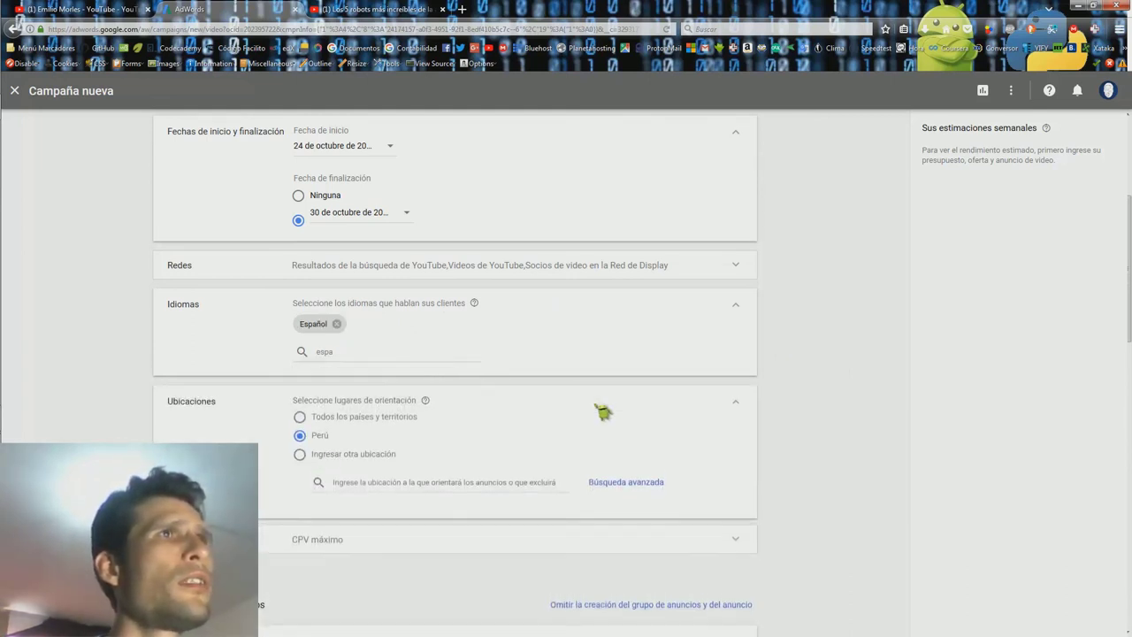
# - Switch the campaign's location targeting to Ingresar otra ubicación and add the country Perú from a search for "lima"
pyautogui.scroll(-1, 943, 390)
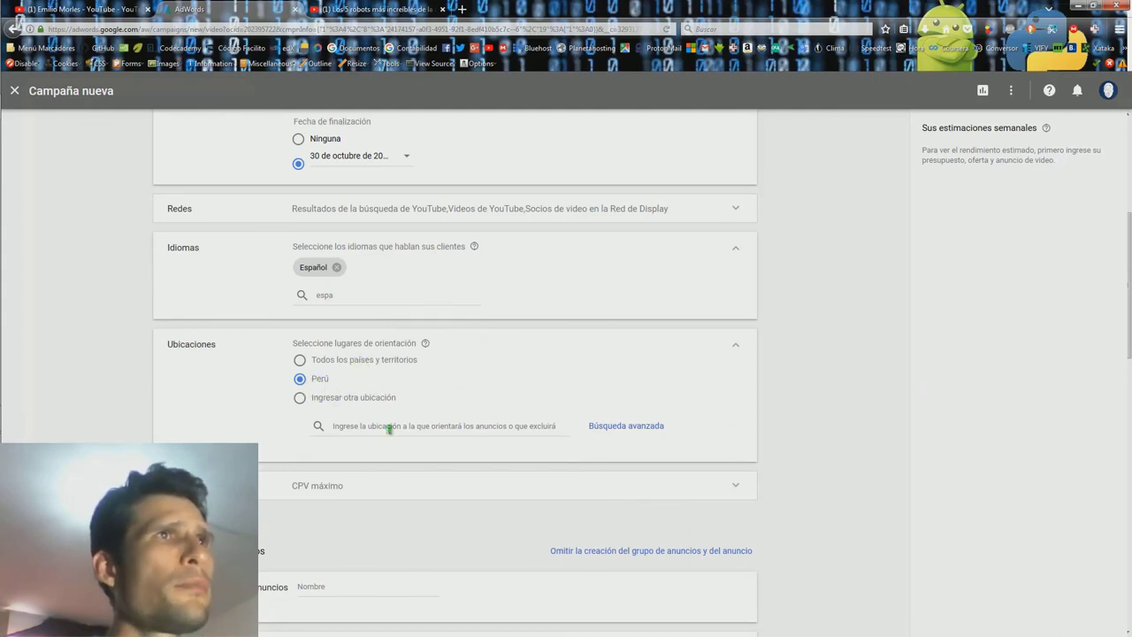
pyautogui.click(364, 427)
pyautogui.click(300, 398)
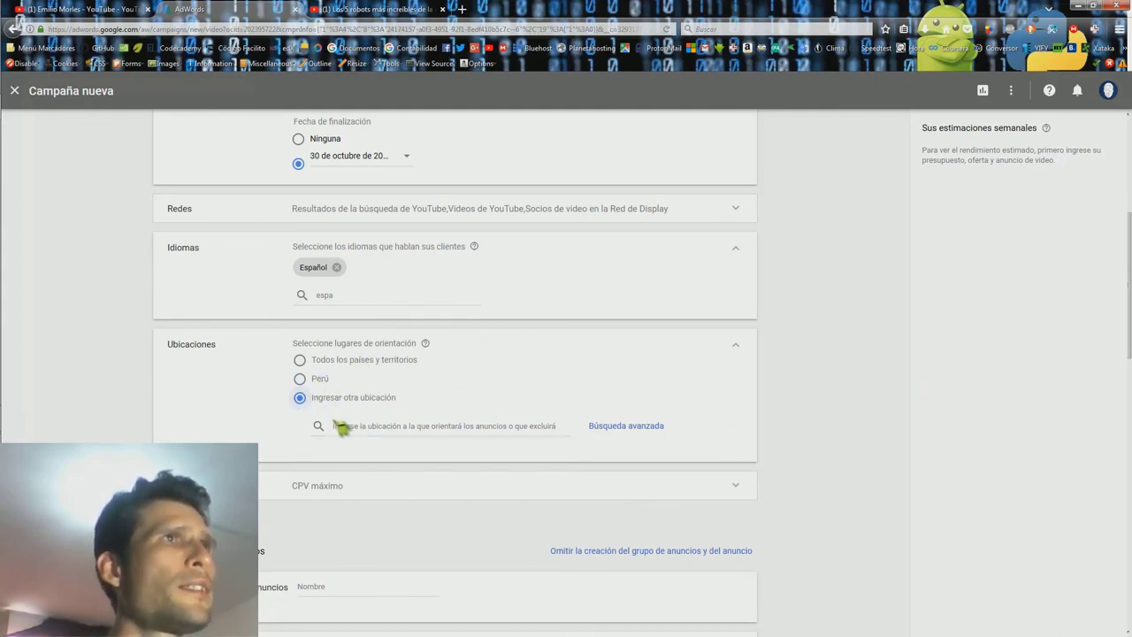
pyautogui.click(368, 426)
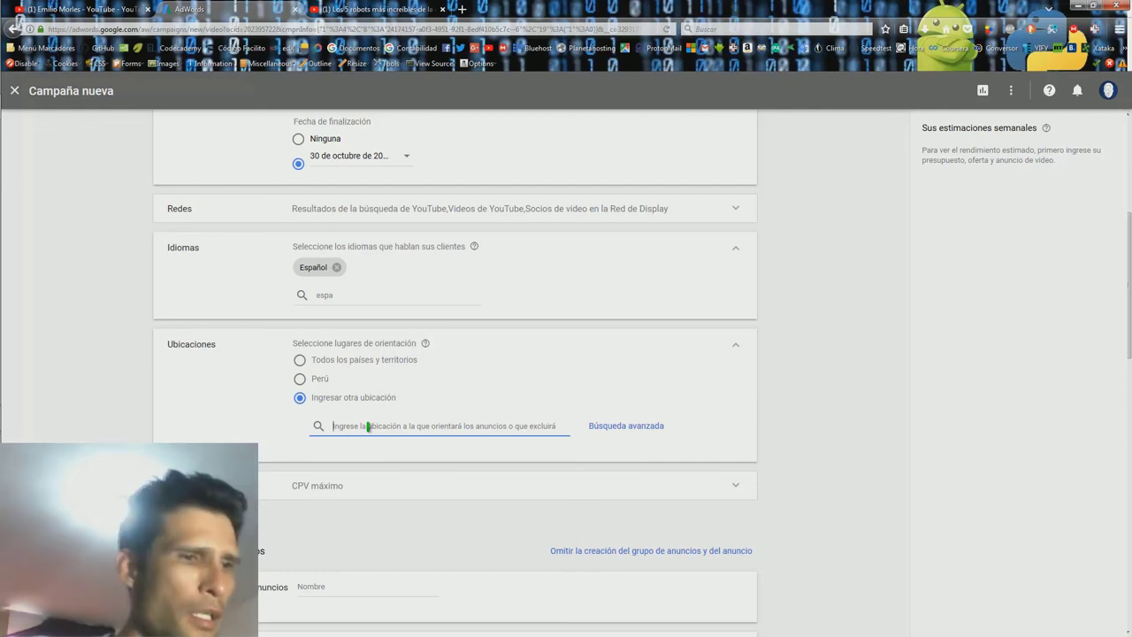
pyautogui.write('lima')
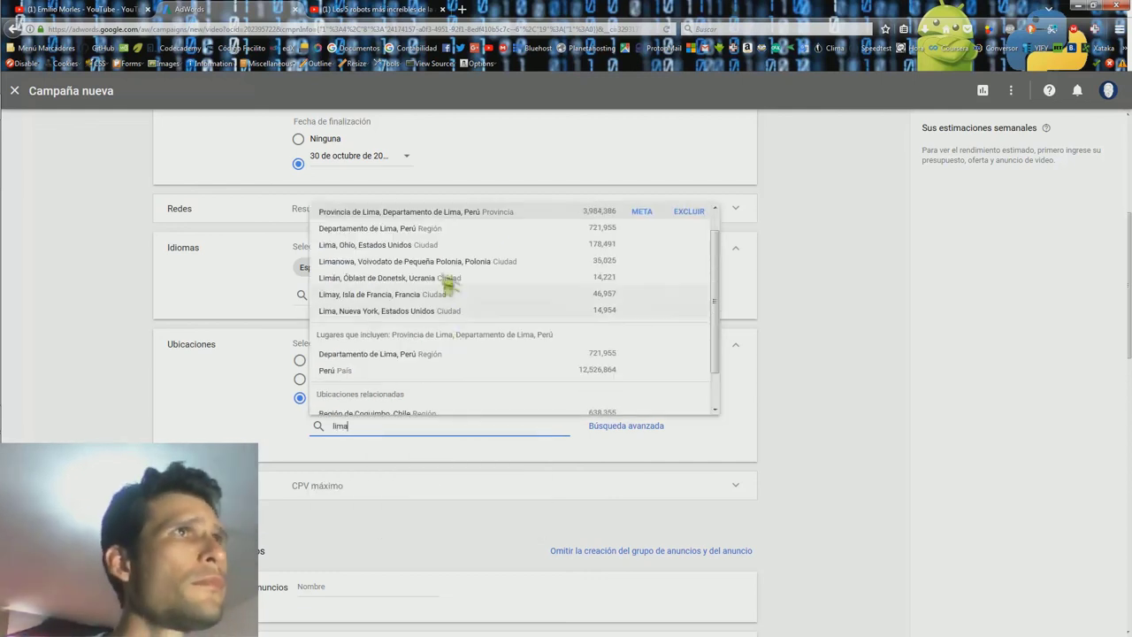
pyautogui.click(349, 376)
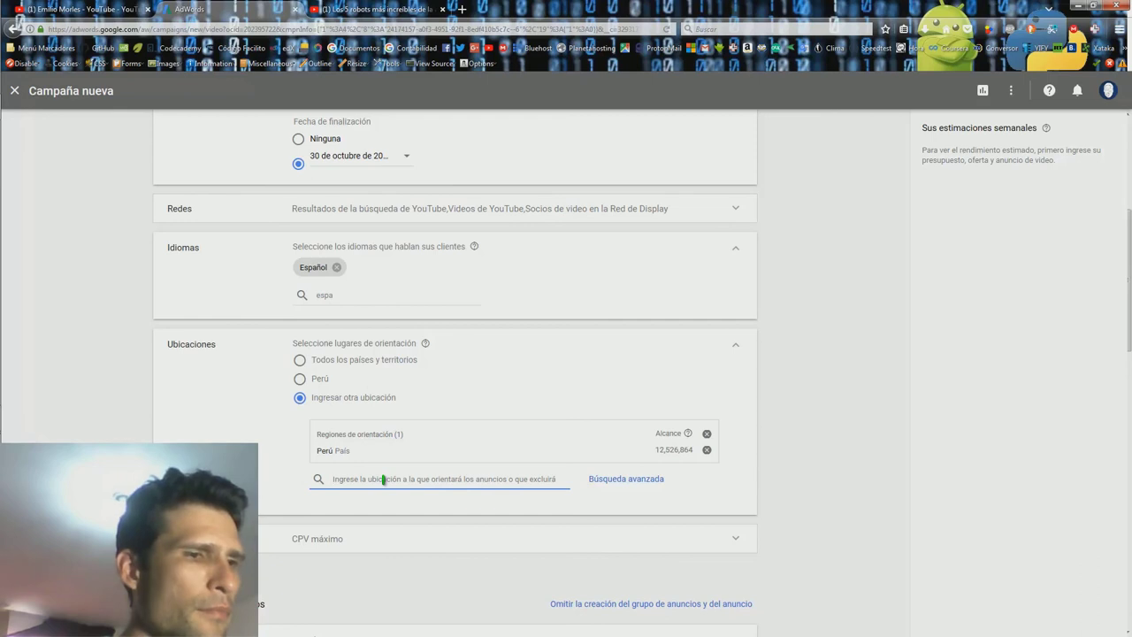
# - Add the states of Florida and California, Estados Unidos, to the campaign's target locations
pyautogui.write('fl')
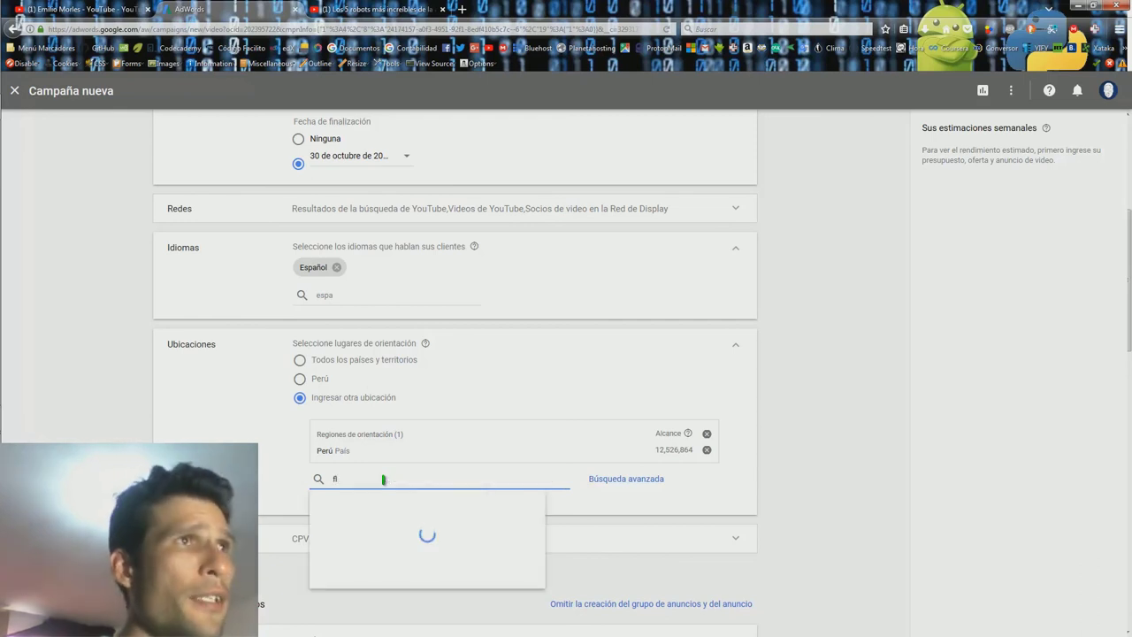
pyautogui.write('ori')
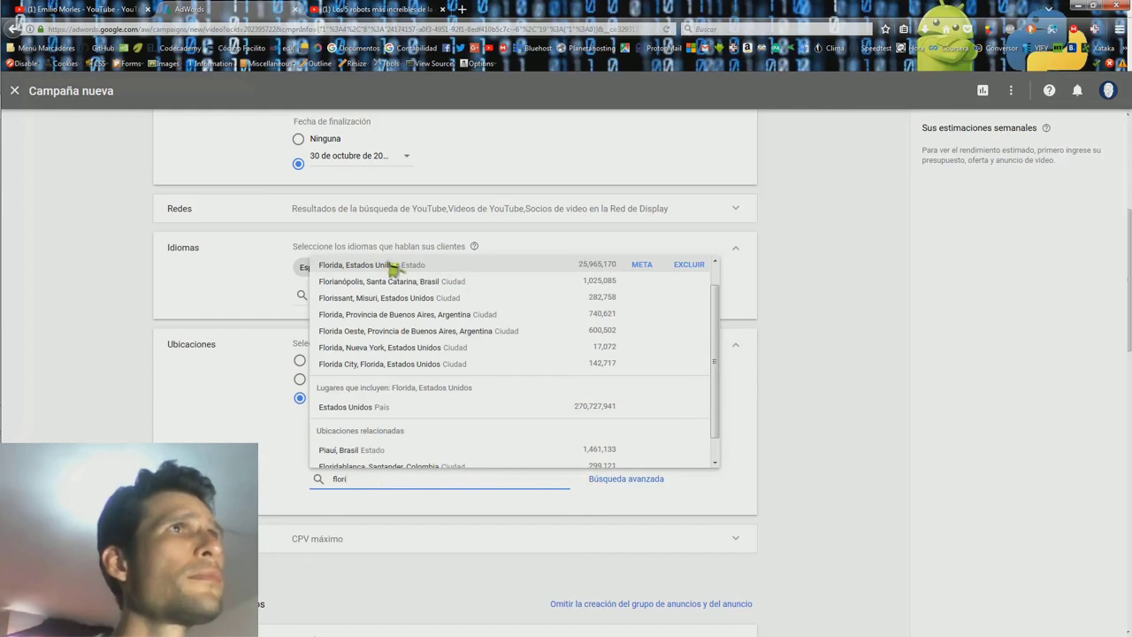
pyautogui.click(392, 268)
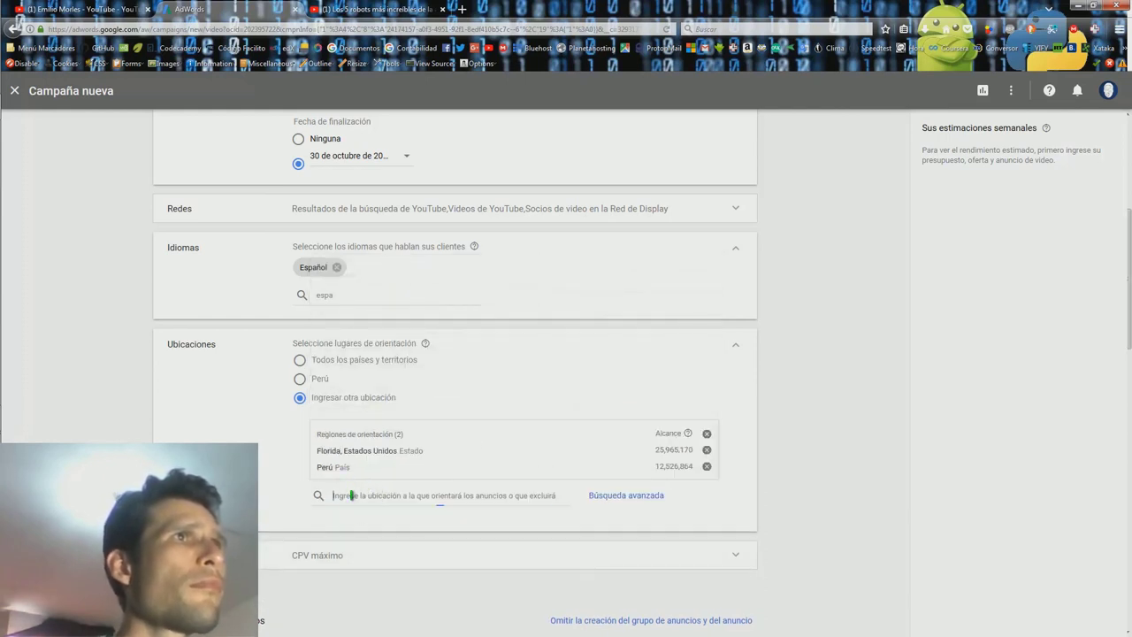
pyautogui.write('califor')
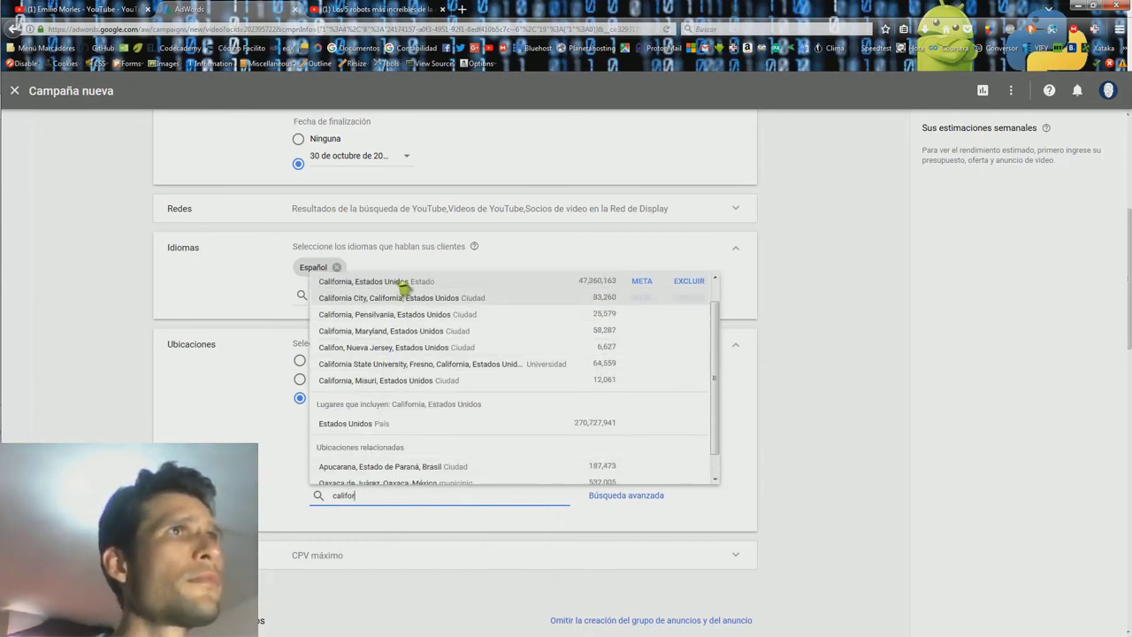
pyautogui.click(399, 283)
# - Add the cities of Madrid and Barcelona, España, to the campaign's target locations
pyautogui.click(368, 512)
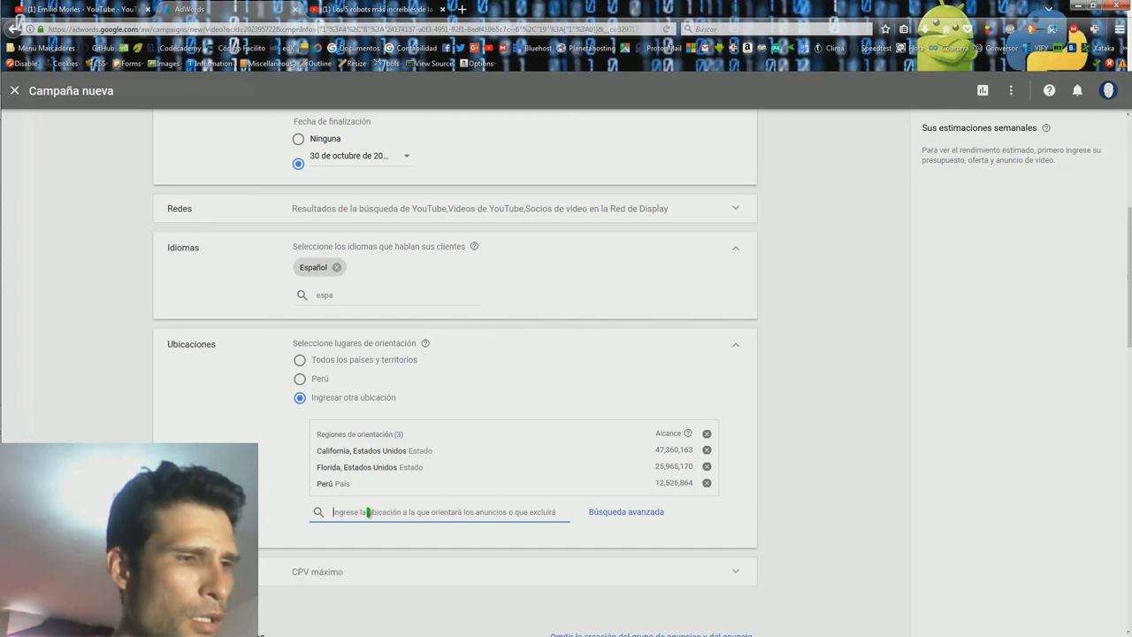
pyautogui.write('mexi')
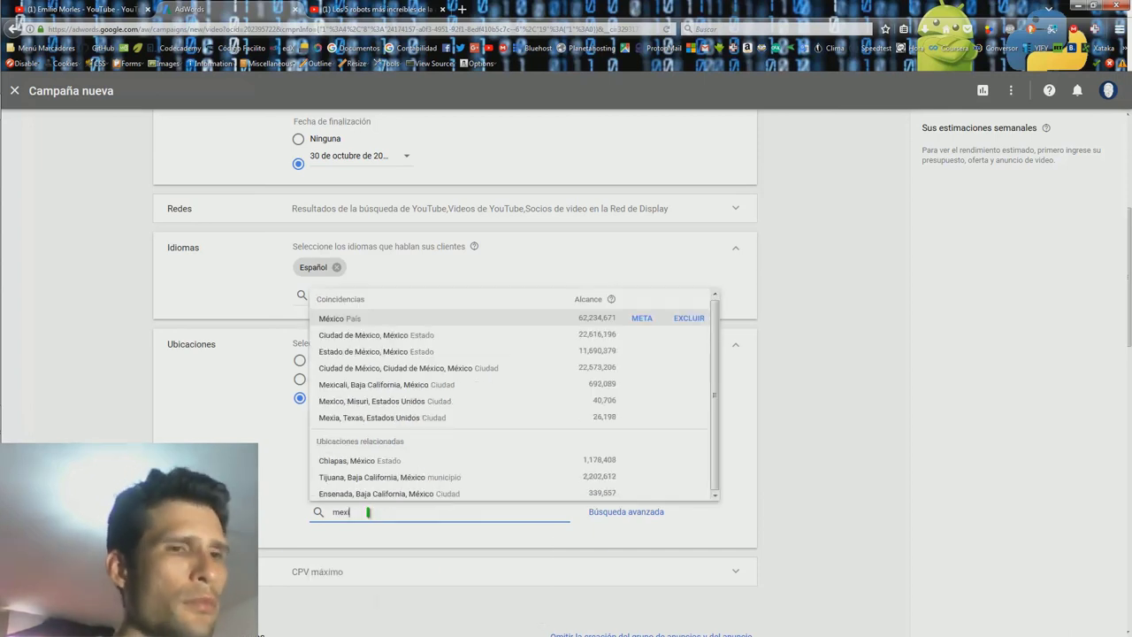
pyautogui.press('BackSpace')
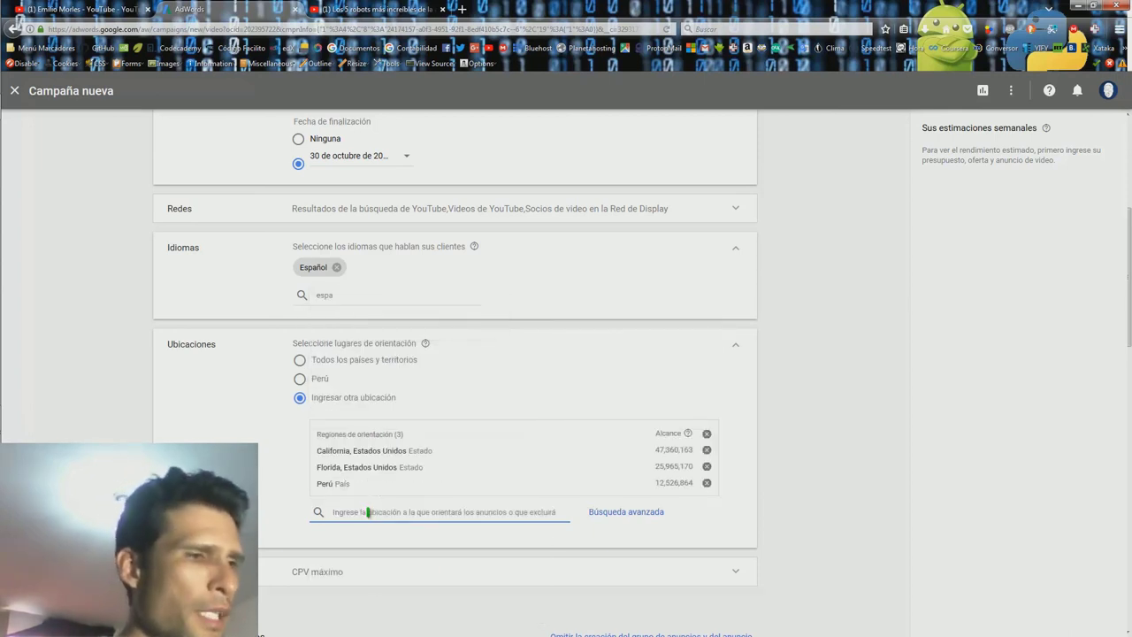
pyautogui.write('madrid')
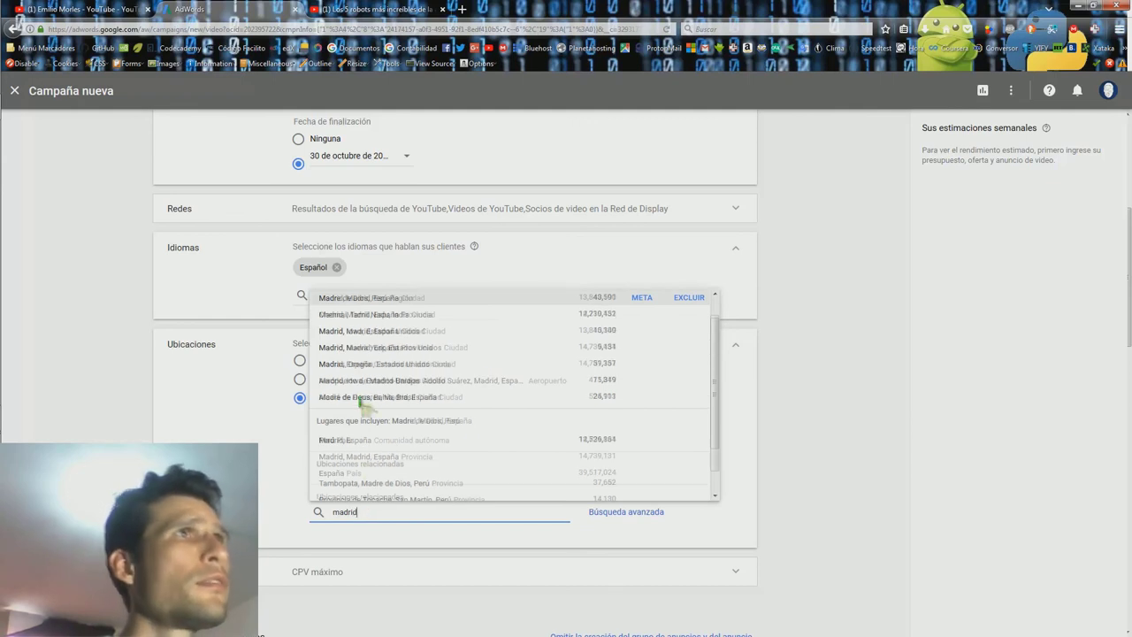
pyautogui.click(369, 299)
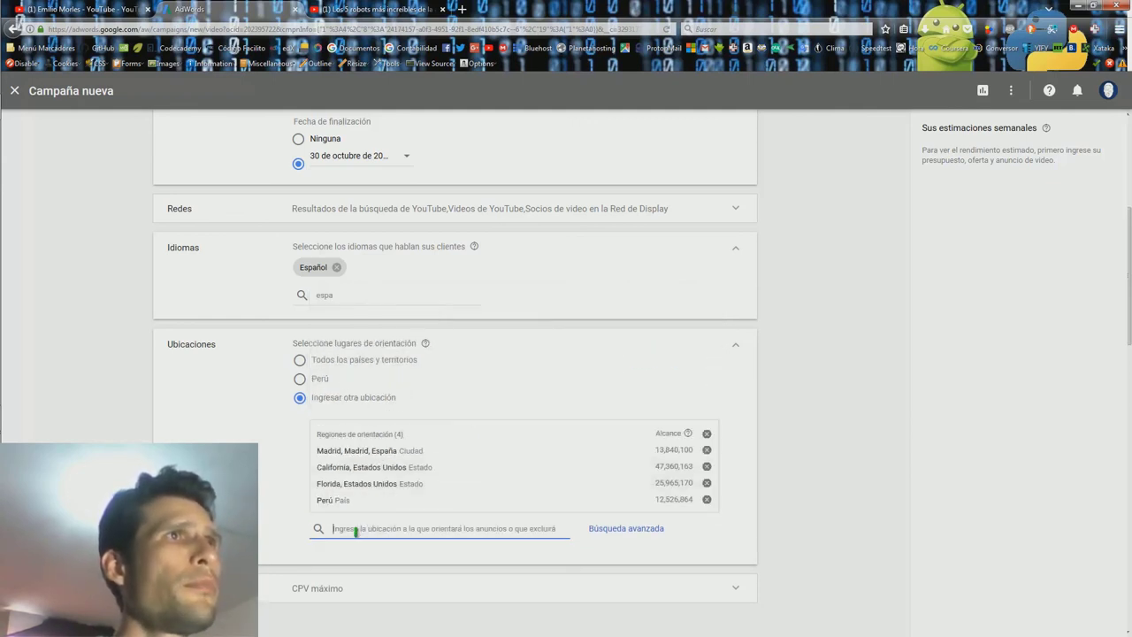
pyautogui.write('ba')
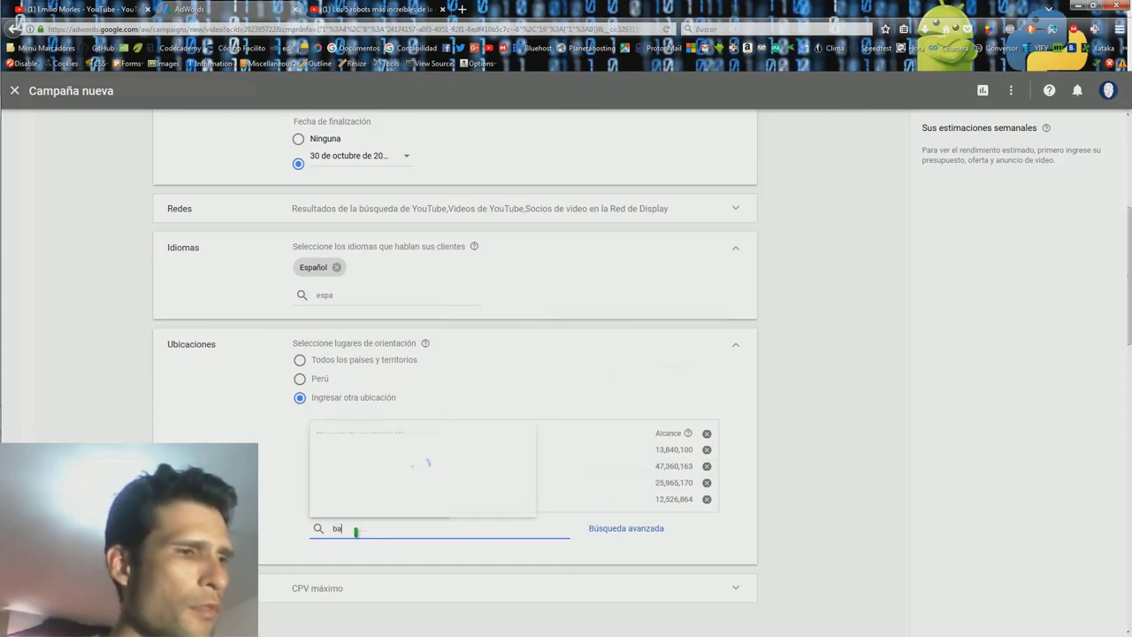
pyautogui.write('rcelo')
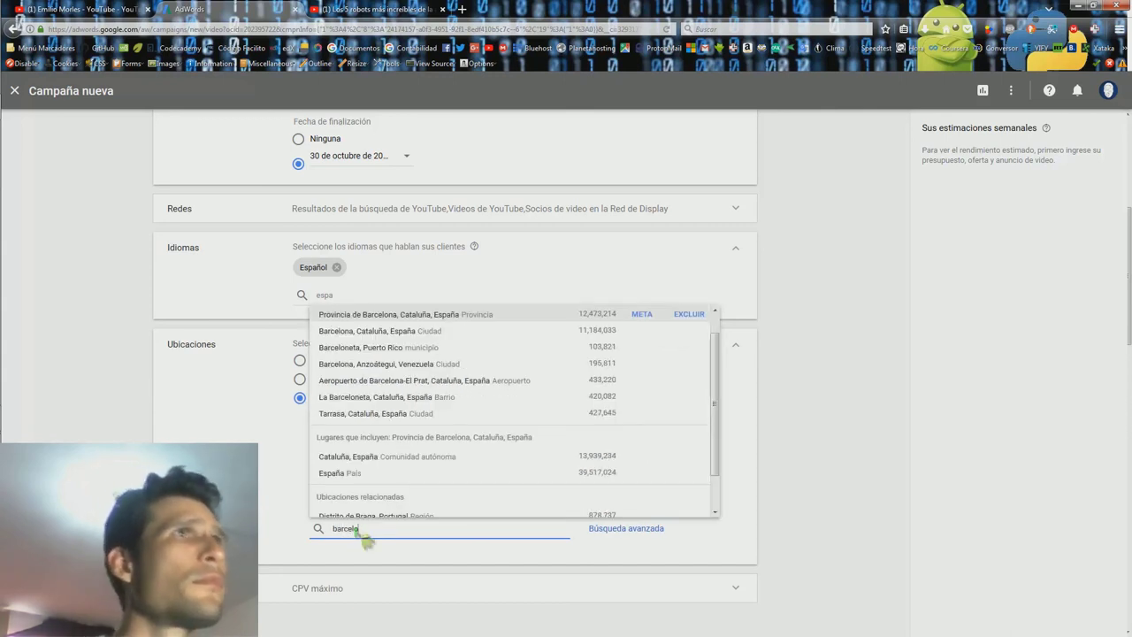
pyautogui.click(365, 335)
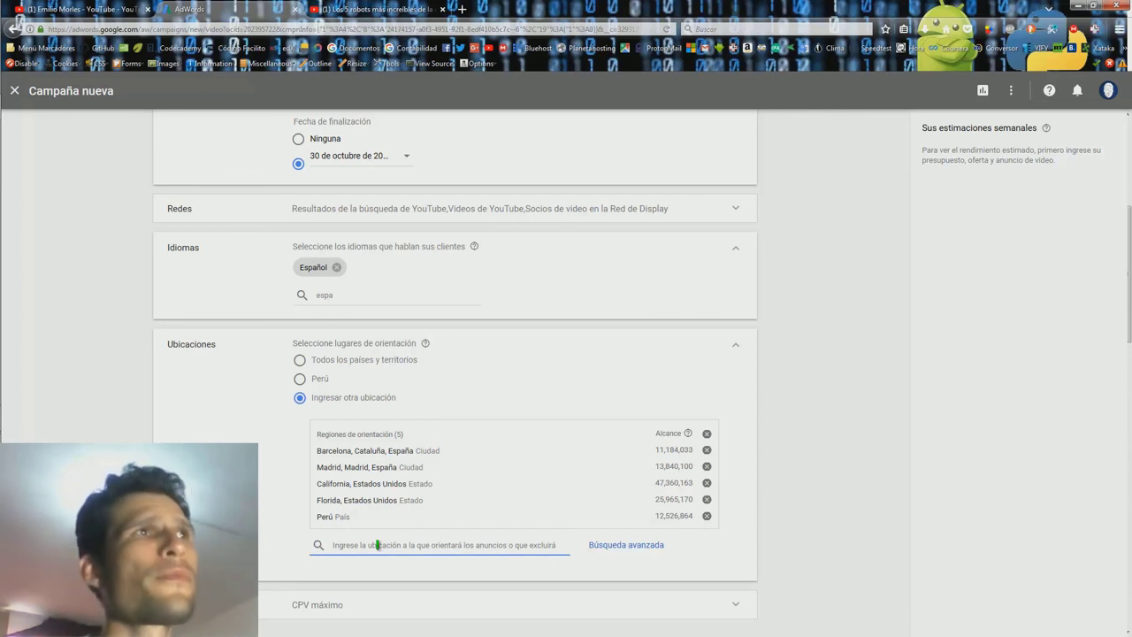
# - Add Ciudad de México (Estado) and the city of Bogotá, Colombia, to the campaign's target locations
pyautogui.write('mexico')
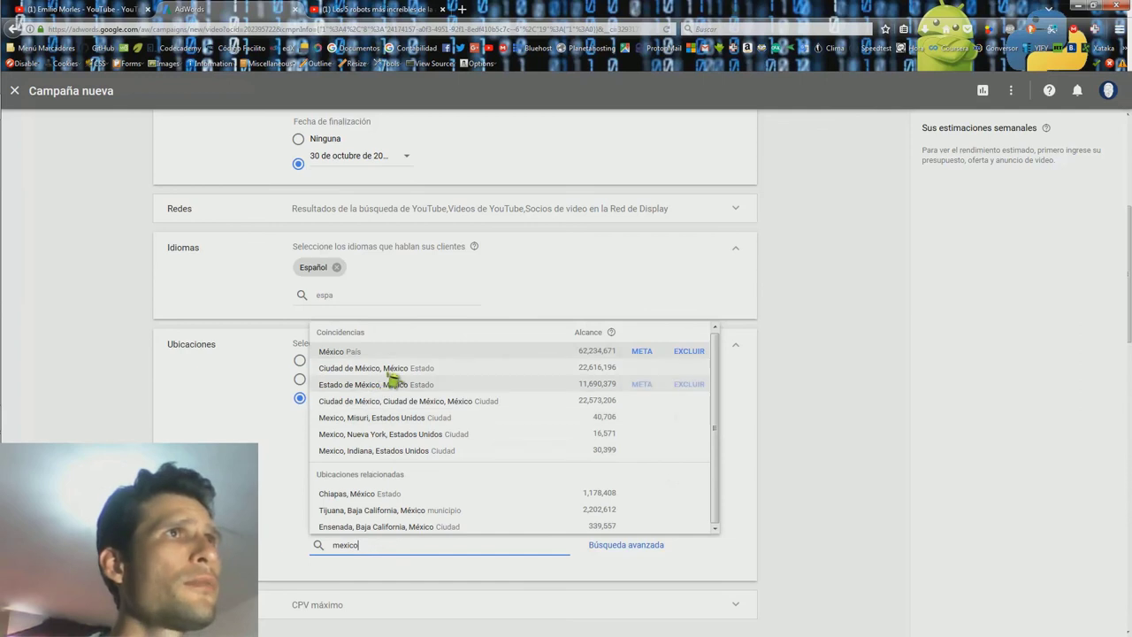
pyautogui.click(365, 368)
pyautogui.click(345, 563)
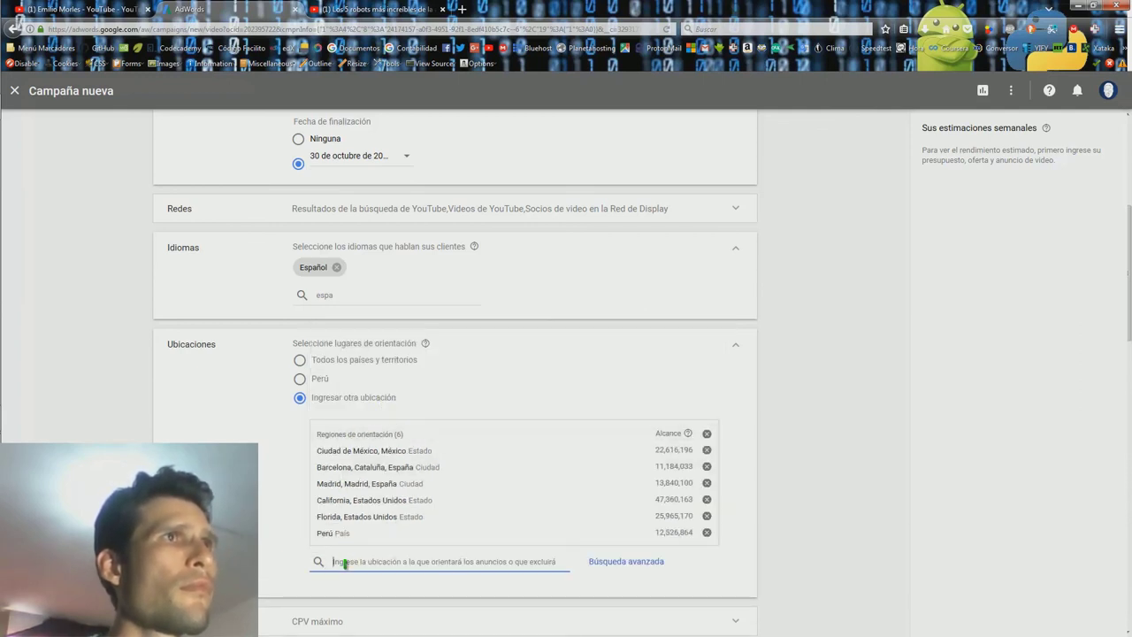
pyautogui.write('b')
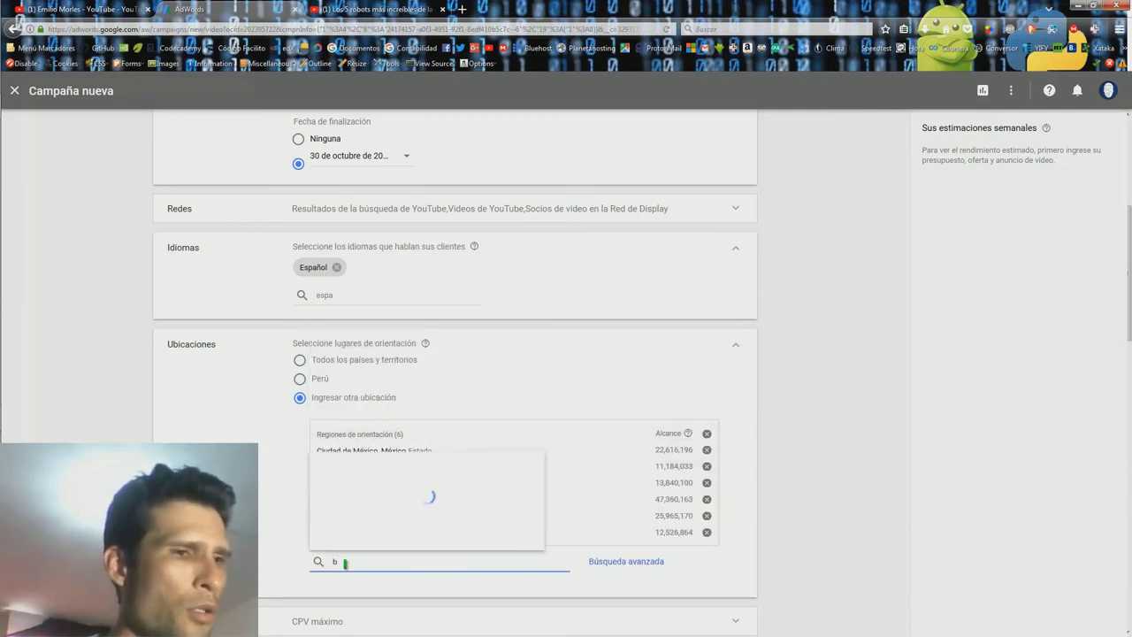
pyautogui.write('ogota')
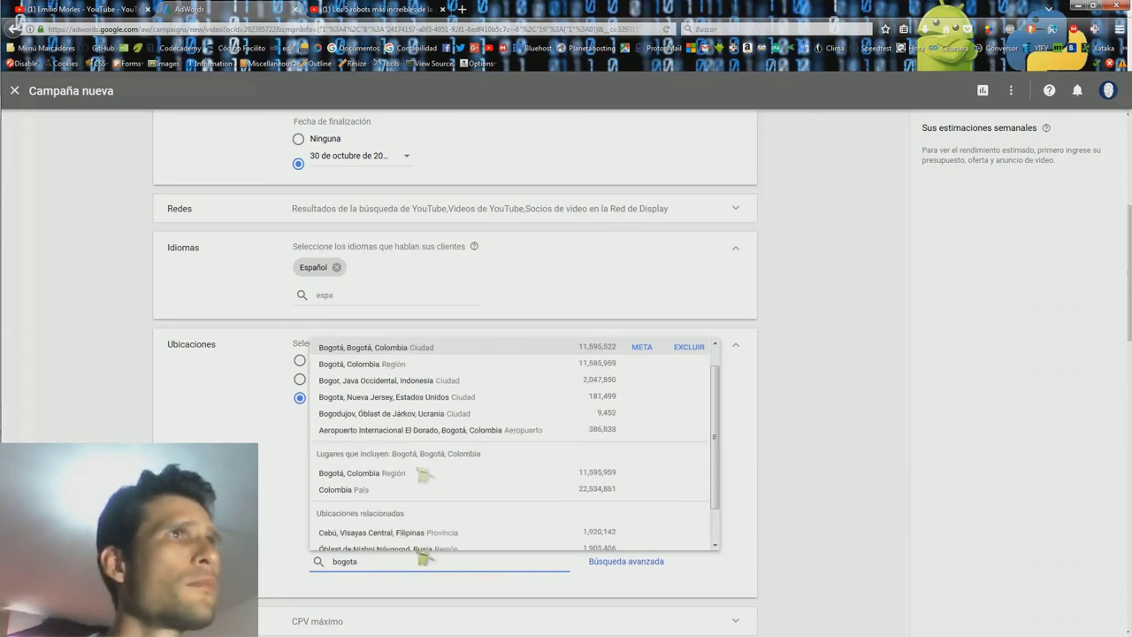
pyautogui.click(349, 350)
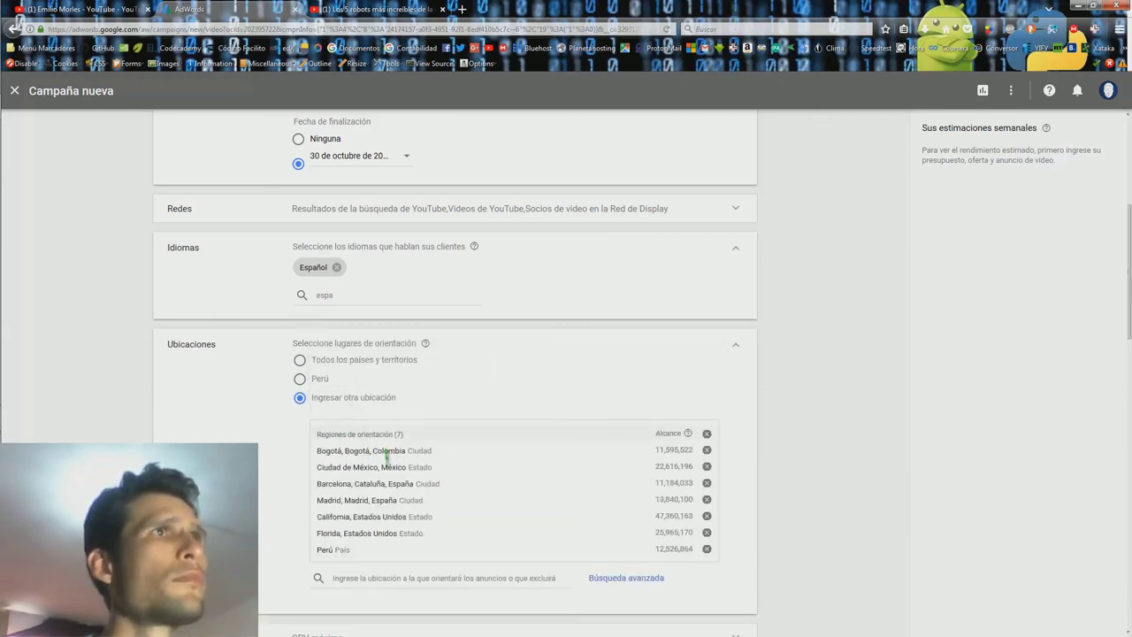
pyautogui.click(359, 579)
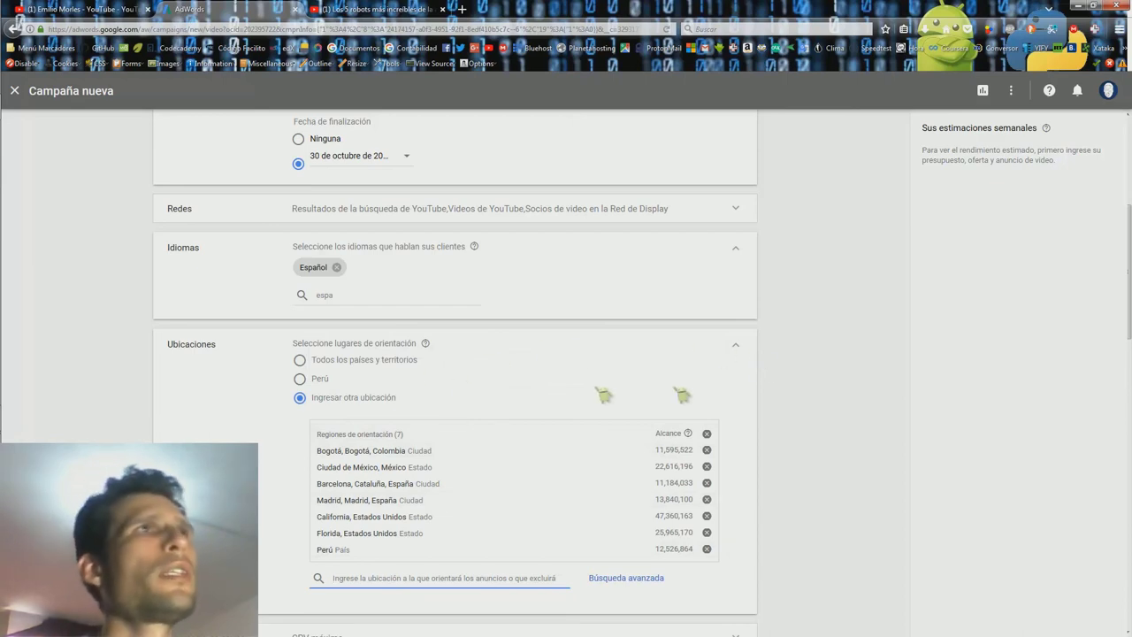
# - Collapse the Ubicaciones section and expand the campaign's Configuración adicional options
pyautogui.click(736, 347)
pyautogui.scroll(-1, 796, 394)
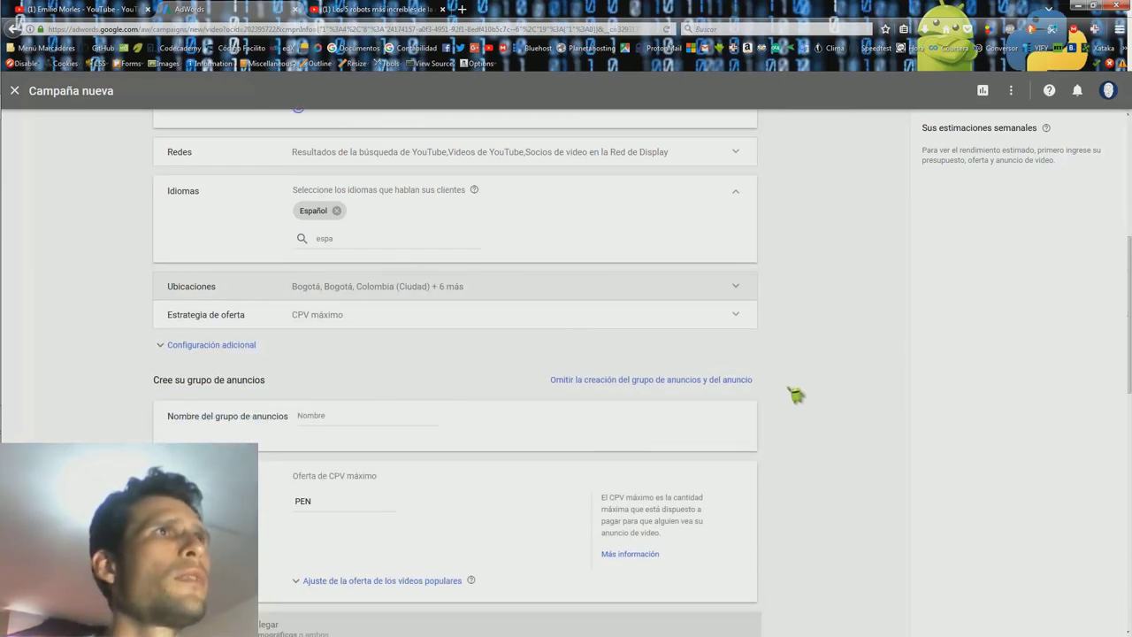
pyautogui.scroll(-1, 511, 314)
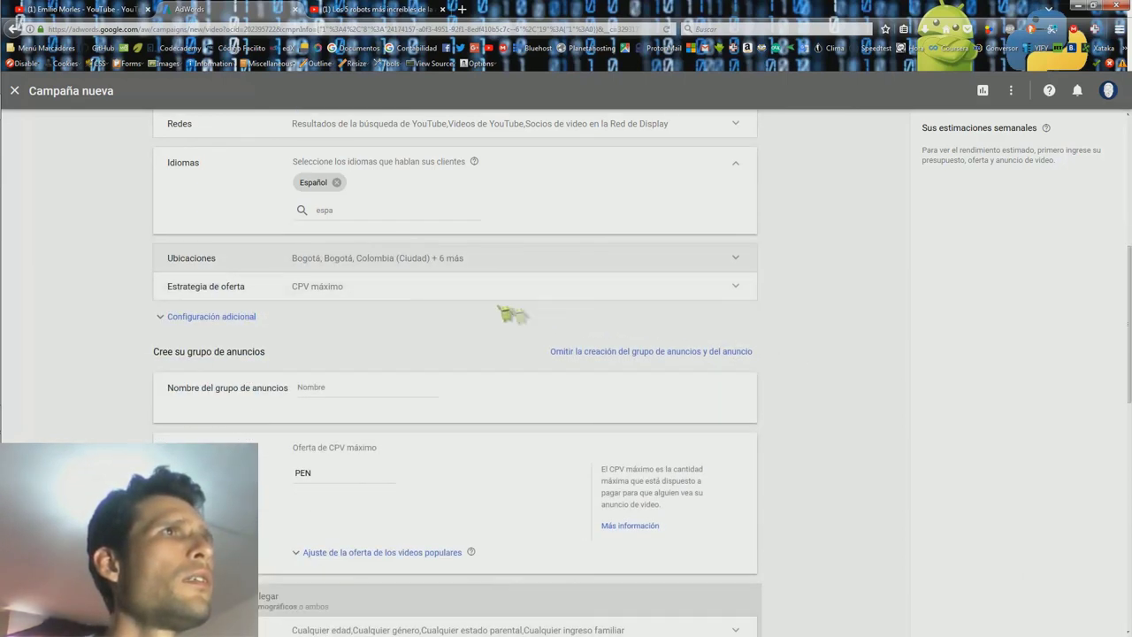
pyautogui.click(211, 317)
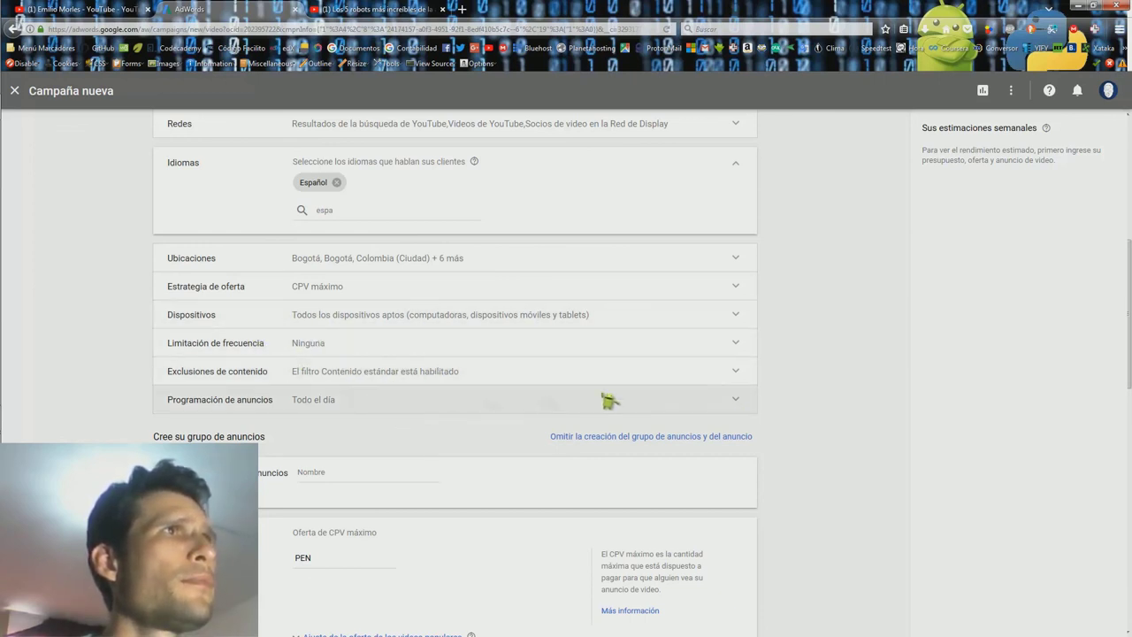
# - Name the ad group "Automatización"
pyautogui.scroll(-2, 796, 371)
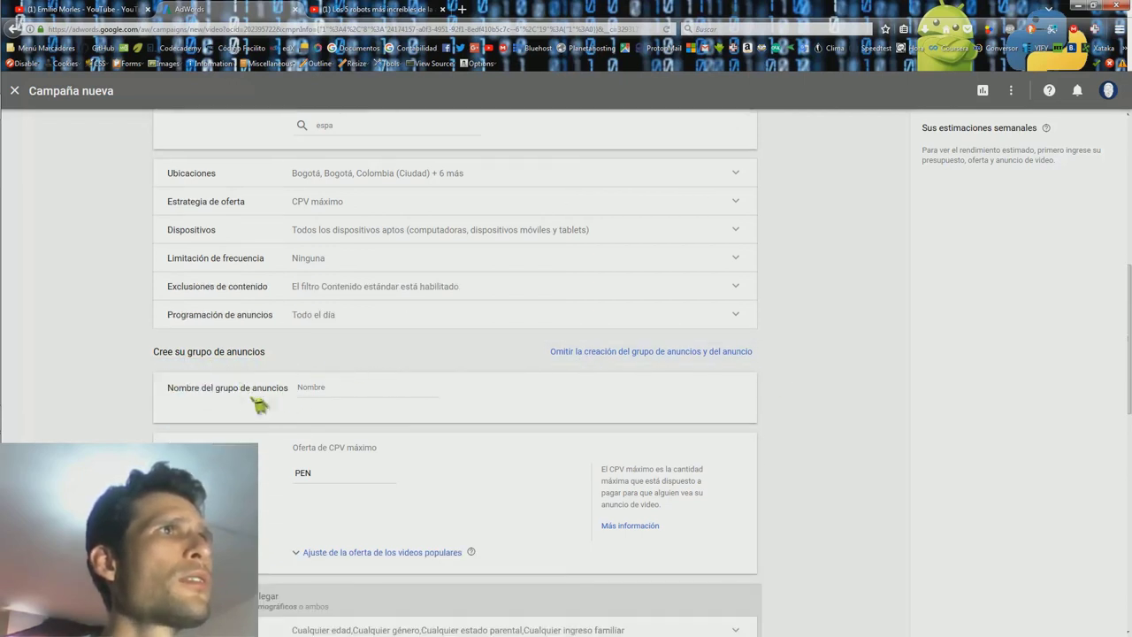
pyautogui.scroll(-1, 780, 396)
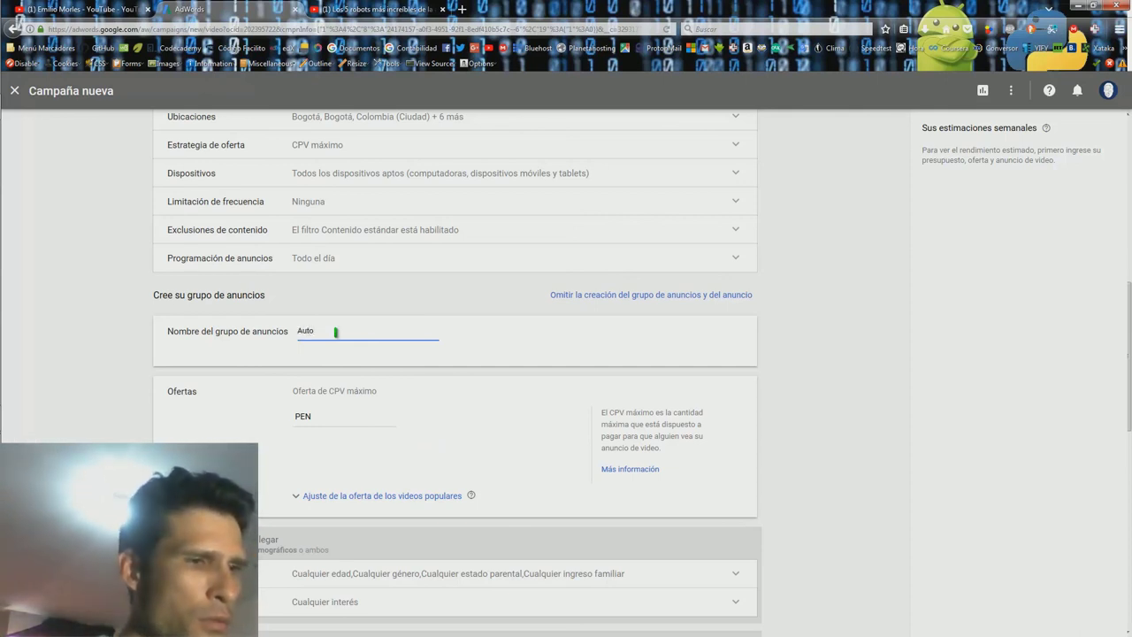
pyautogui.write('atiz')
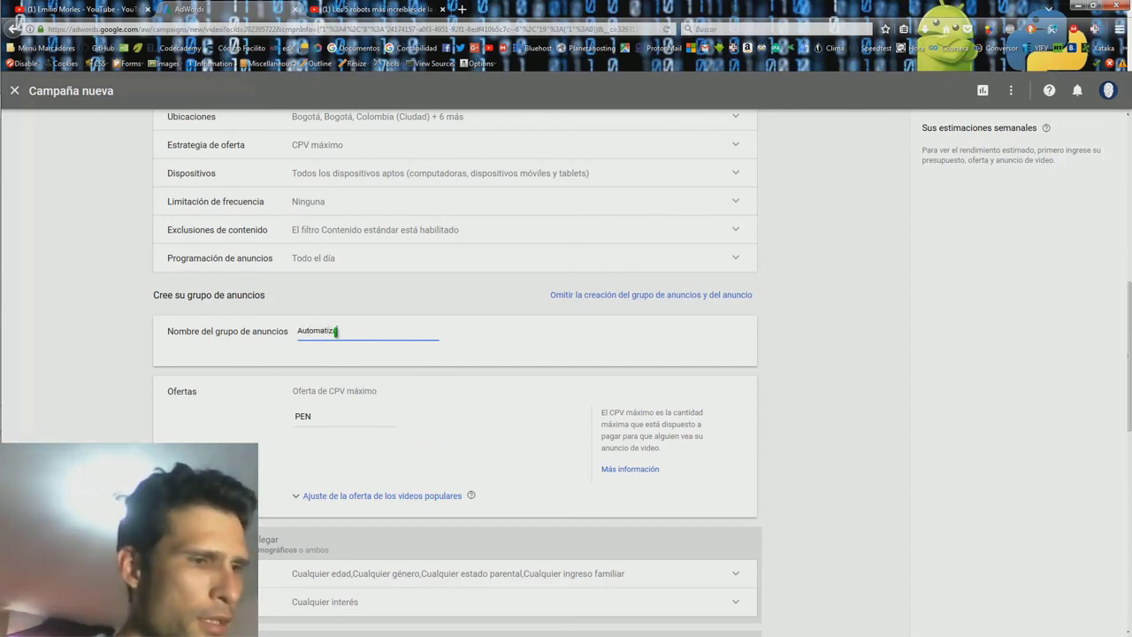
pyautogui.write('ación')
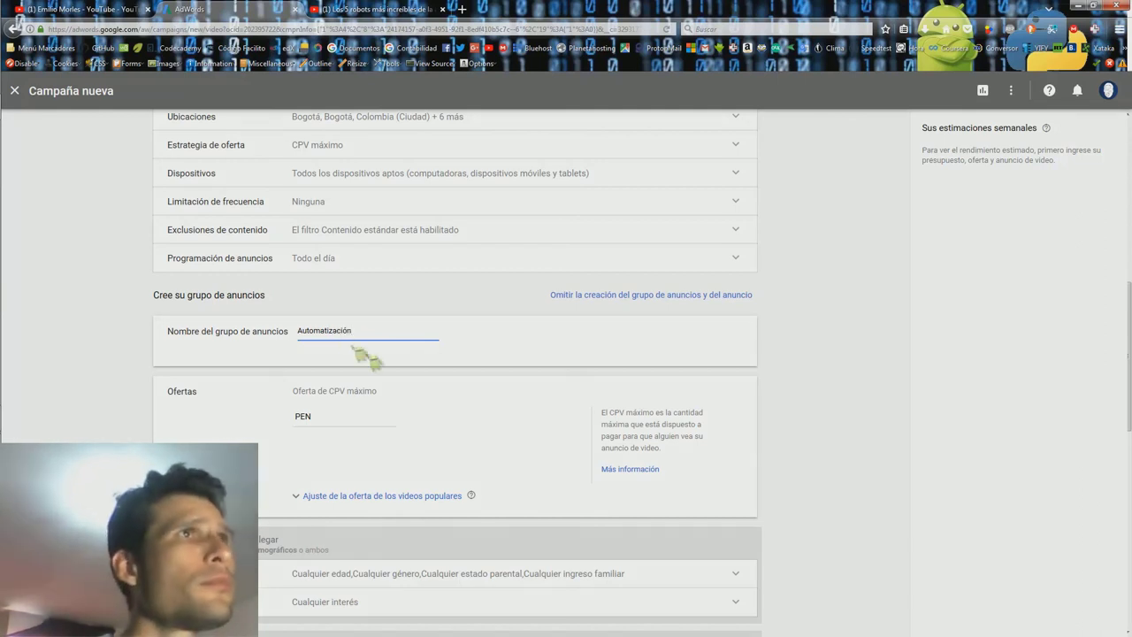
# - Set the ad group's maximum CPV bid to PEN 2.00 and check the help for the popular videos bid adjustment
pyautogui.click(359, 416)
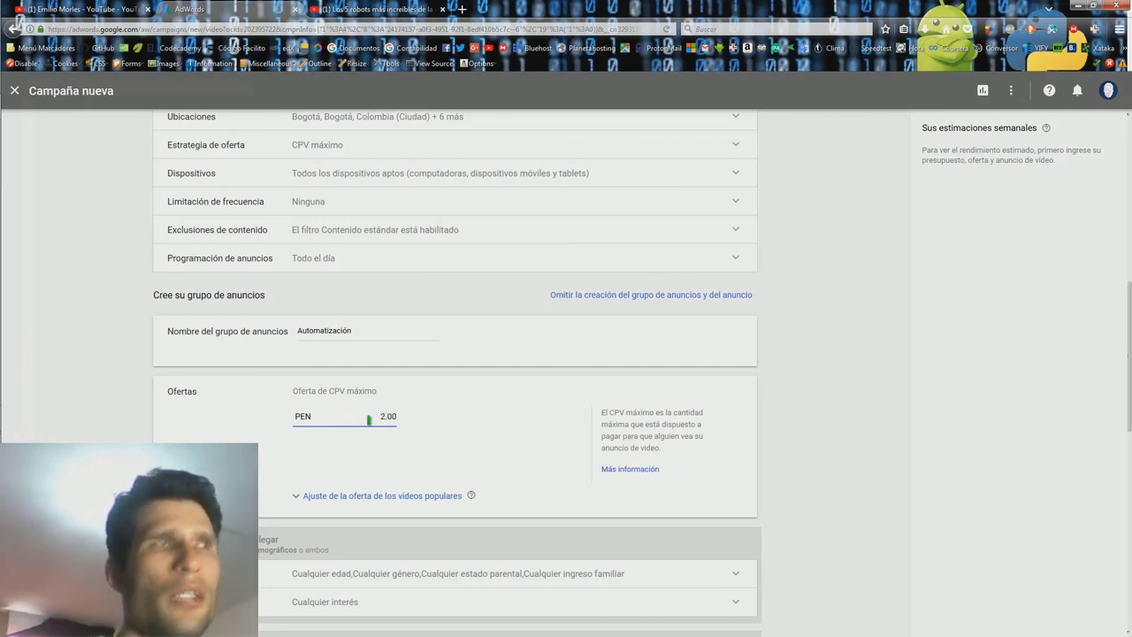
pyautogui.click(498, 420)
pyautogui.scroll(-1, 575, 410)
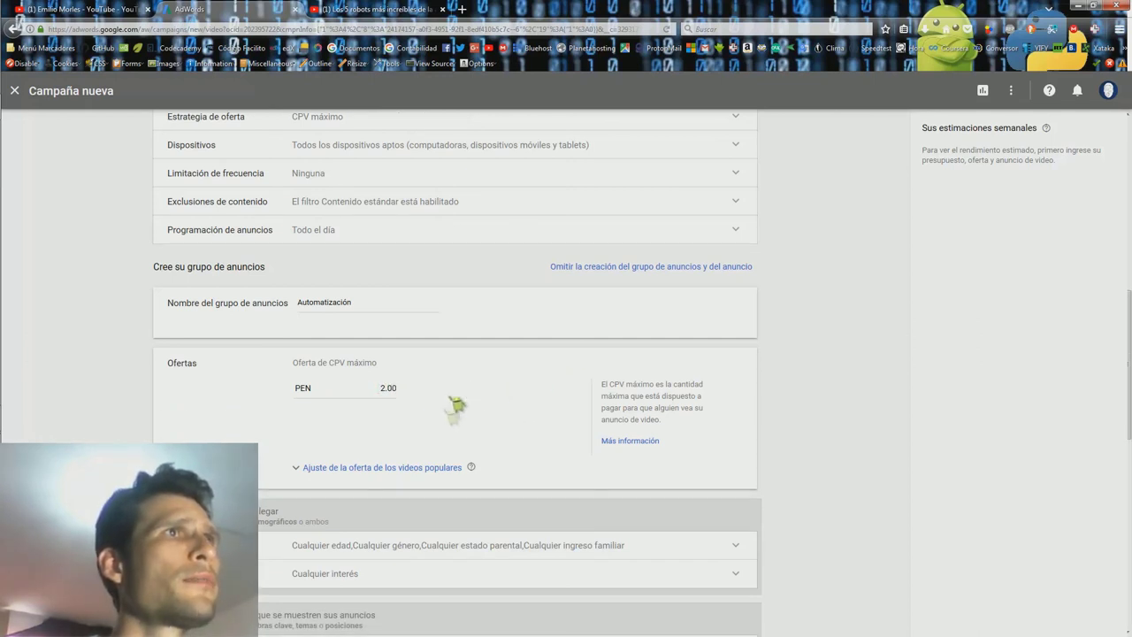
pyautogui.scroll(-1, 597, 376)
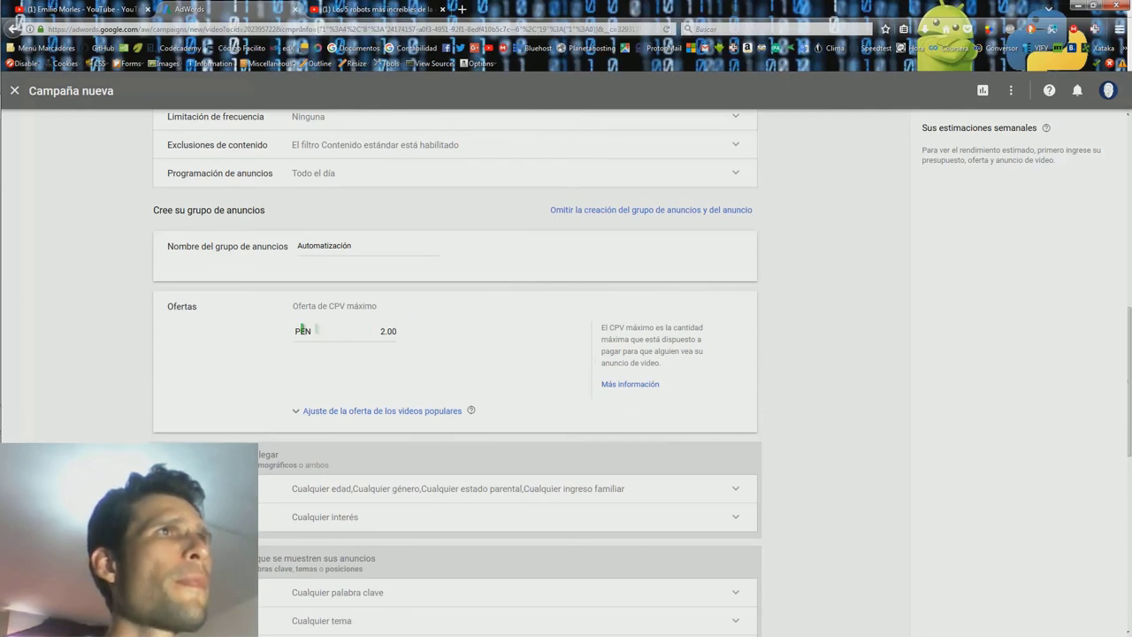
pyautogui.scroll(-1, 310, 412)
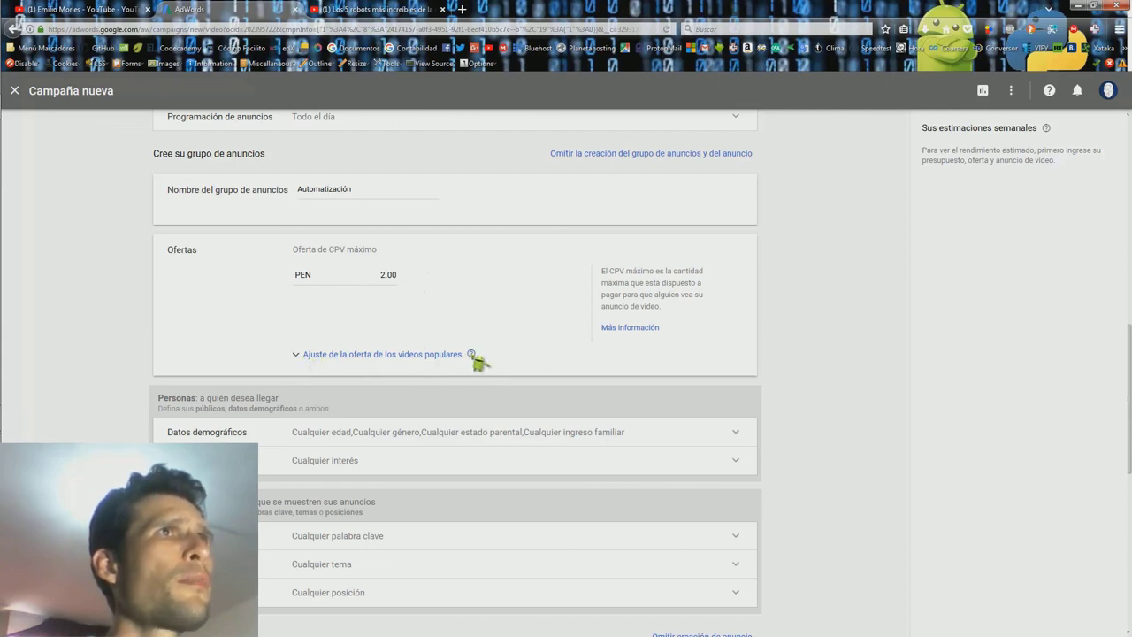
pyautogui.moveTo(471, 354)
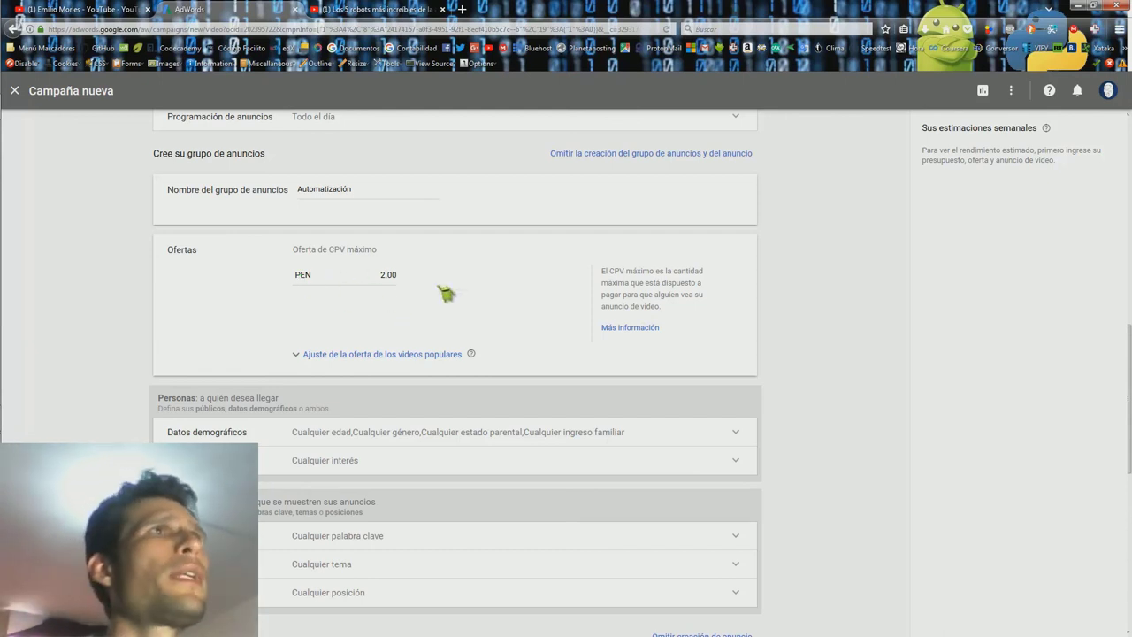
# - Exclude the Desconocido gender and the 55-64, 65 o más and Desconocido age groups from the ad group's demographic targeting
pyautogui.scroll(-1, 549, 303)
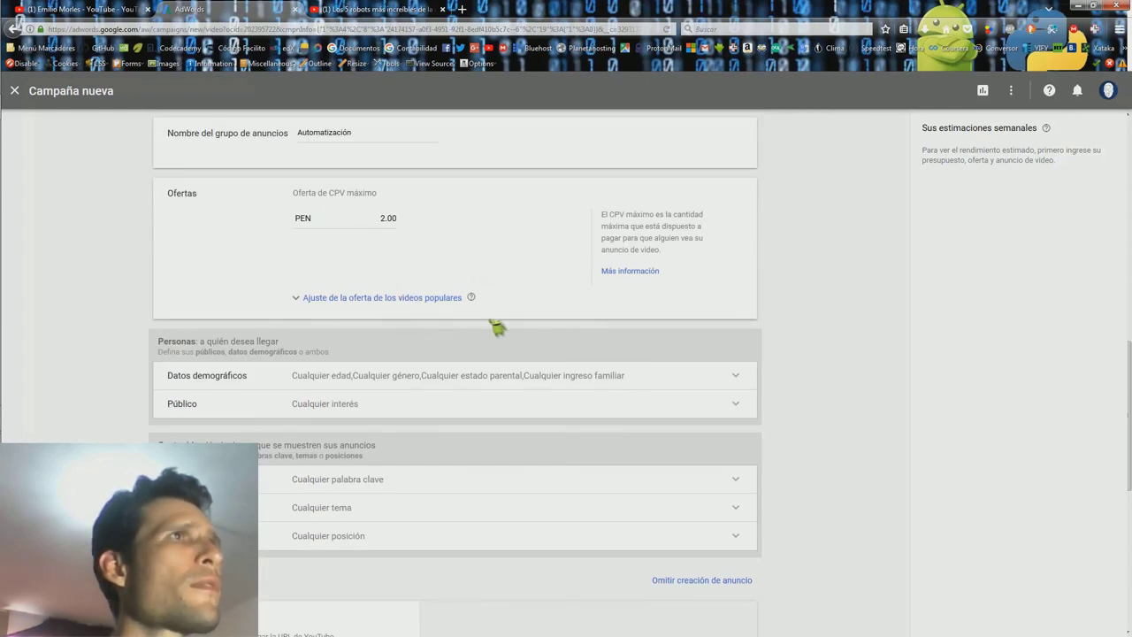
pyautogui.scroll(-1, 498, 327)
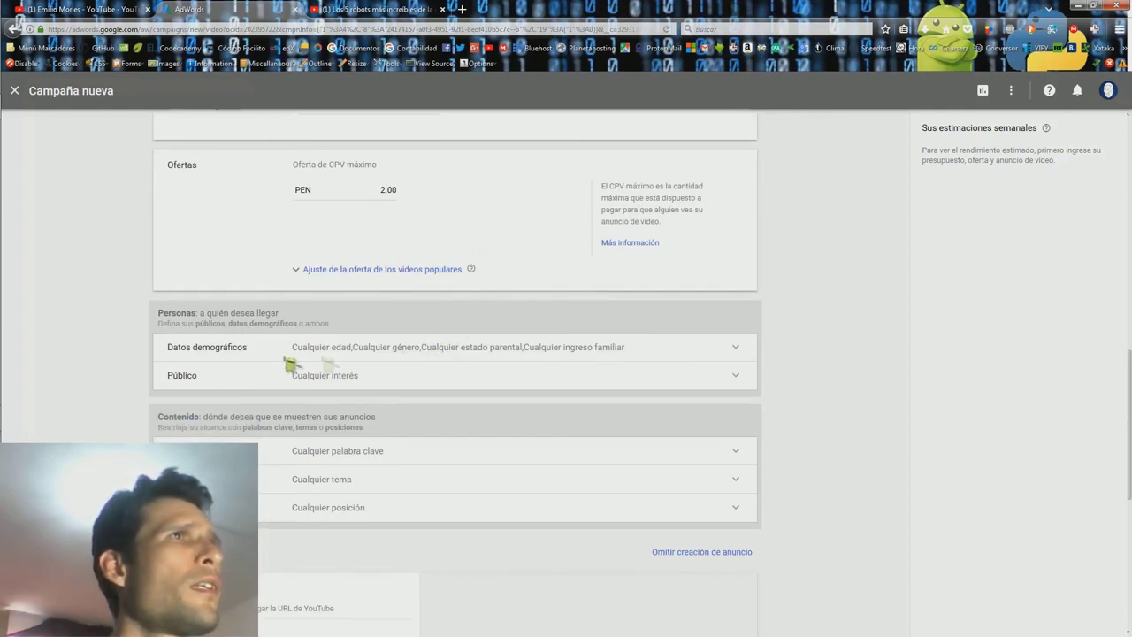
pyautogui.click(740, 352)
pyautogui.scroll(-1, 631, 394)
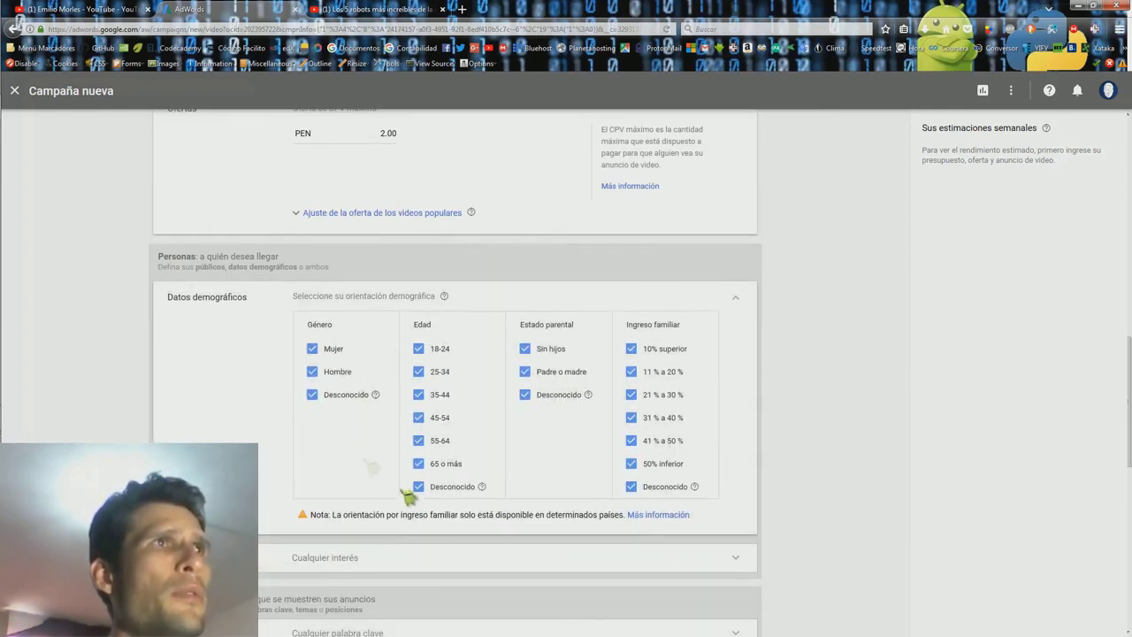
pyautogui.click(315, 395)
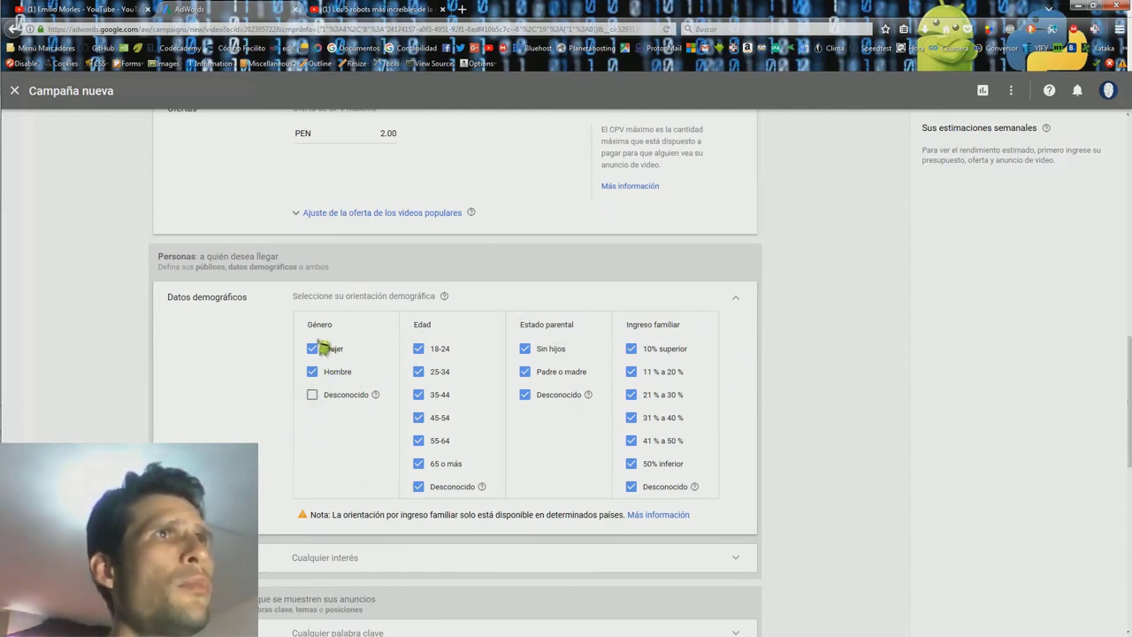
pyautogui.click(423, 486)
pyautogui.click(420, 464)
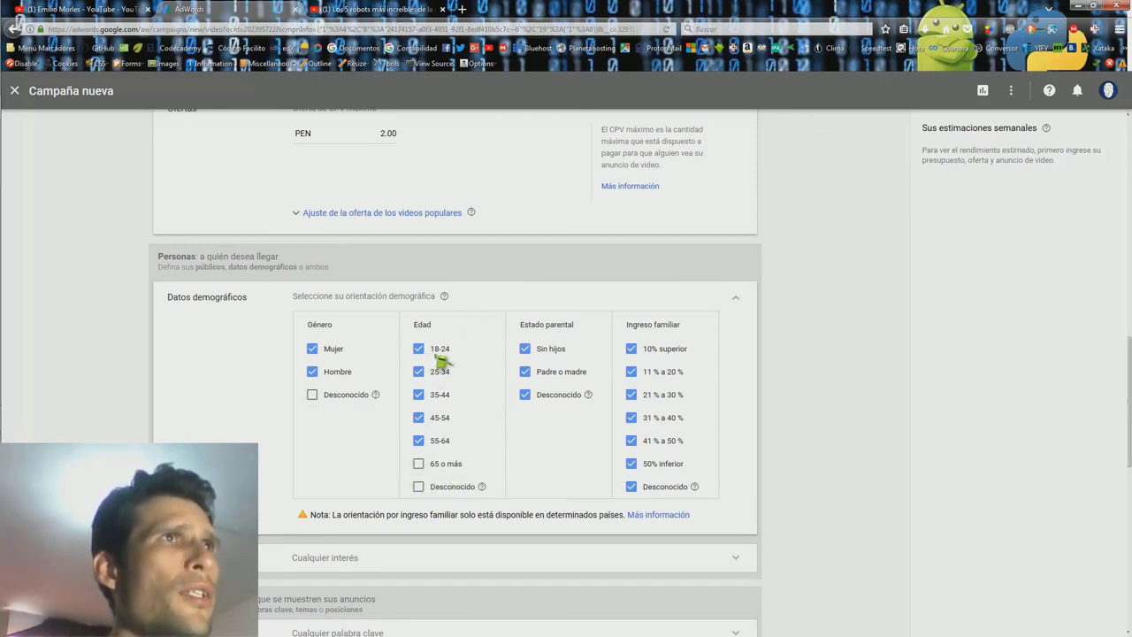
pyautogui.click(422, 443)
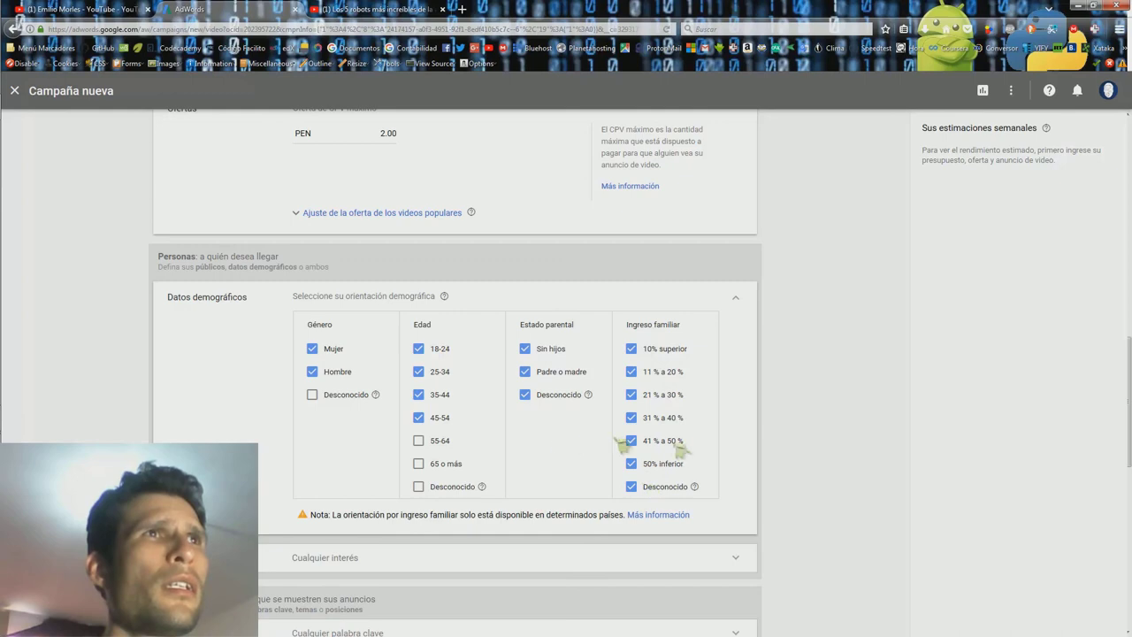
pyautogui.scroll(-2, 619, 407)
pyautogui.click(823, 235)
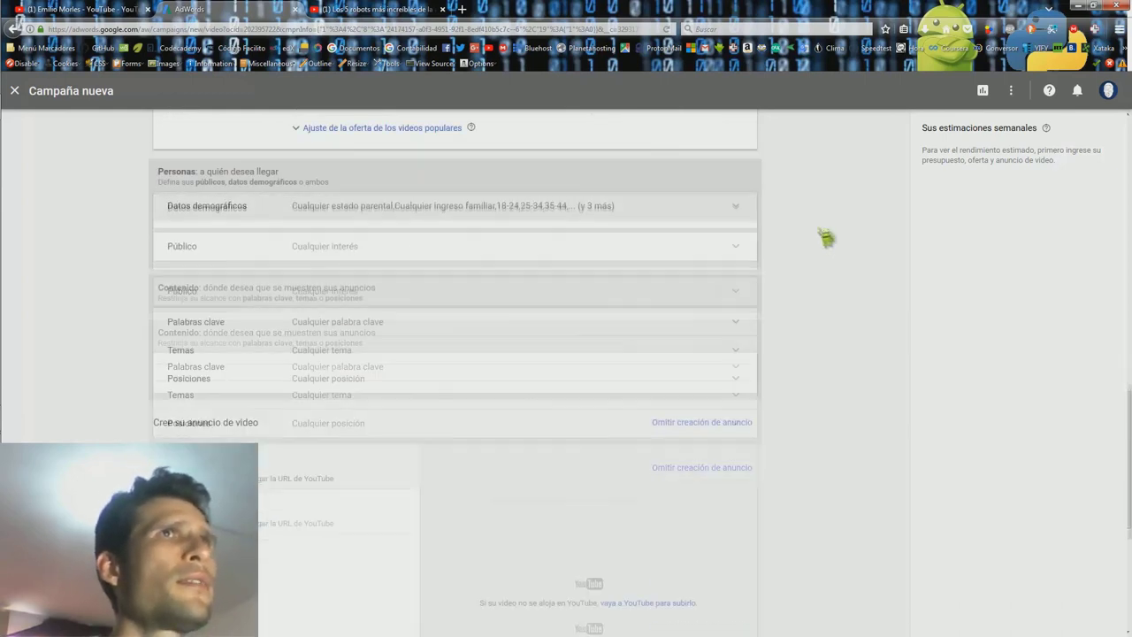
# - Review the Público audience categories and the Palabras clave targeting options without selecting any
pyautogui.click(743, 211)
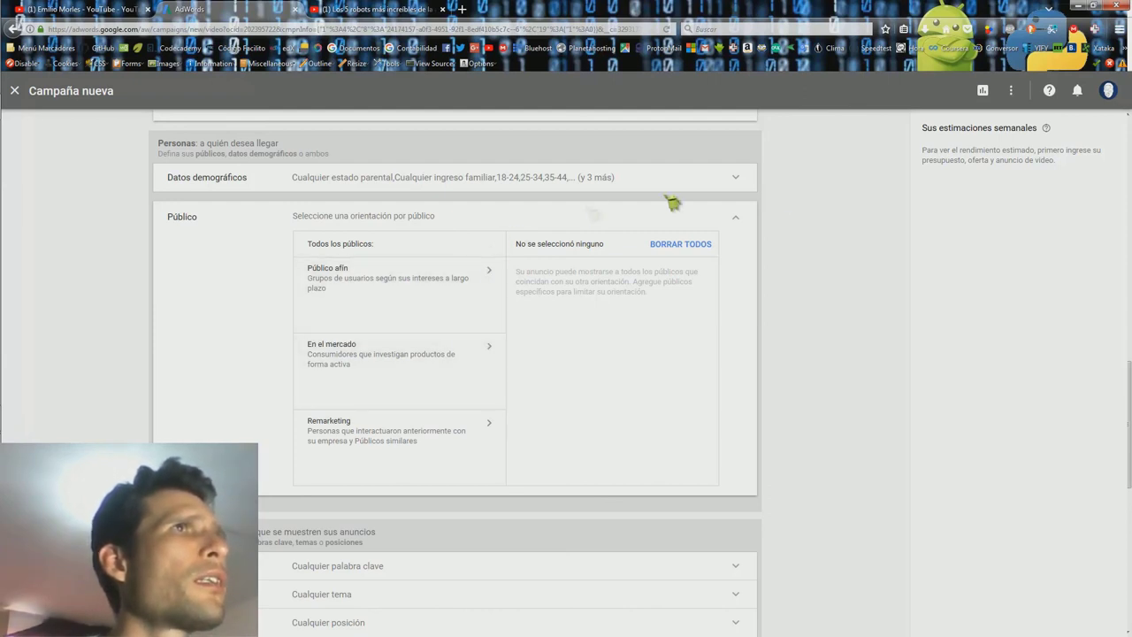
pyautogui.click(737, 220)
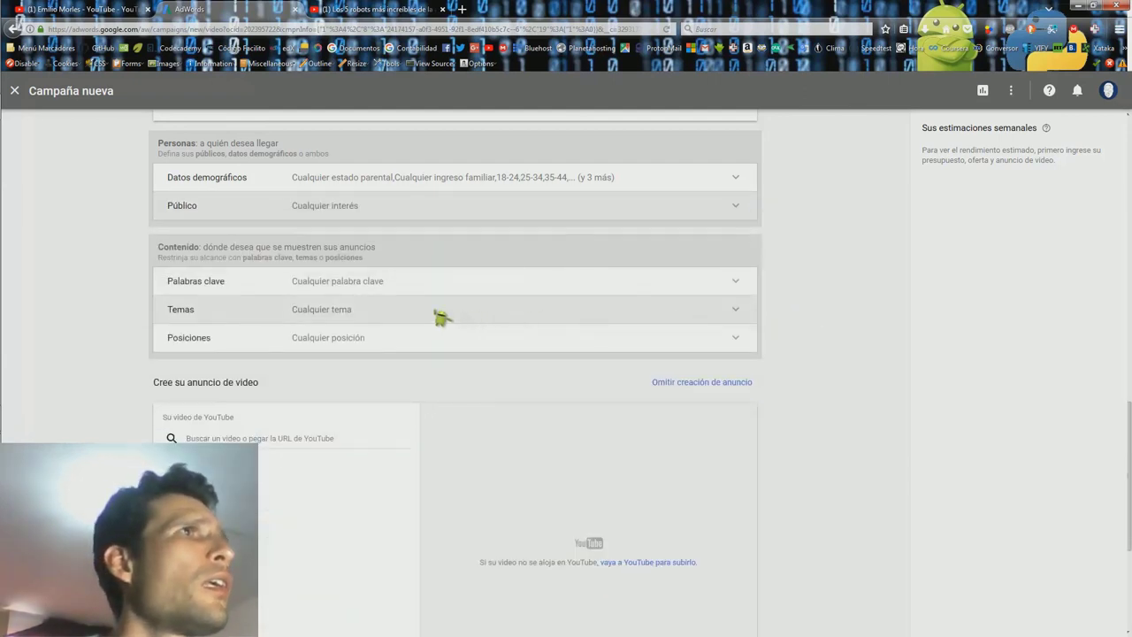
pyautogui.click(737, 282)
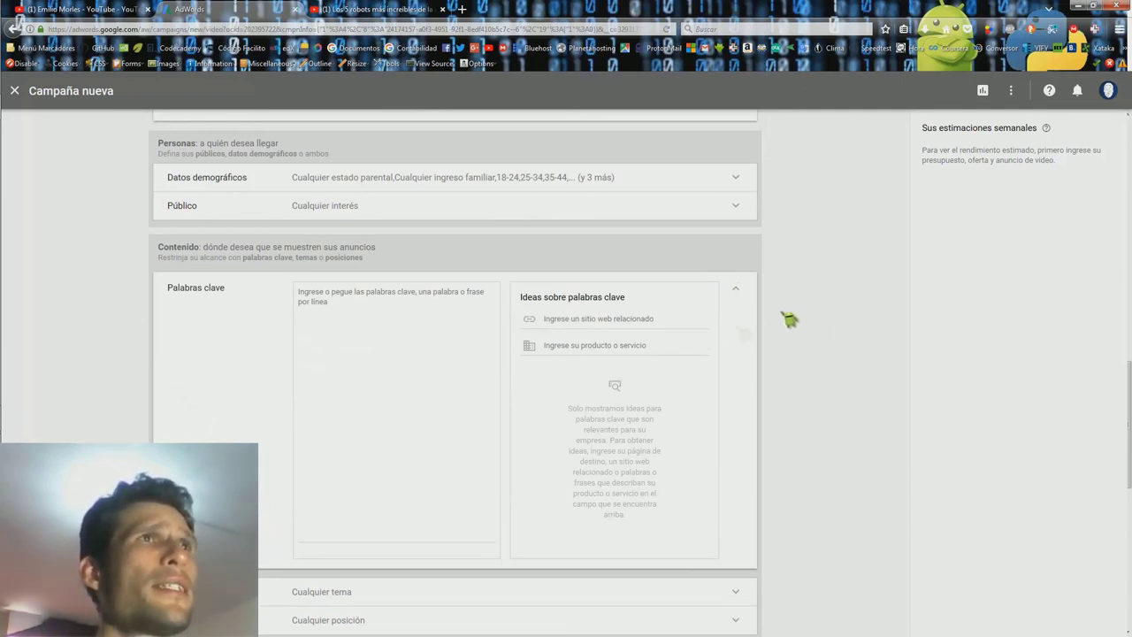
pyautogui.scroll(-1, 301, 407)
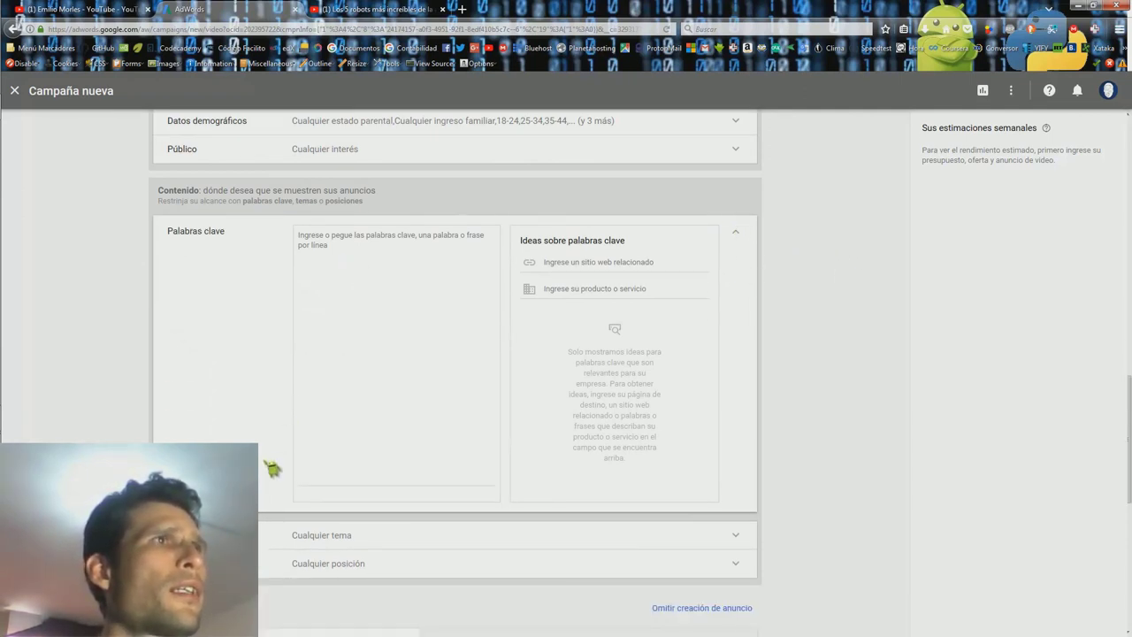
# - Add Informática y electrónica and Internet y telecomunicaciones as target topics, closing the Palabras clave section
pyautogui.click(737, 542)
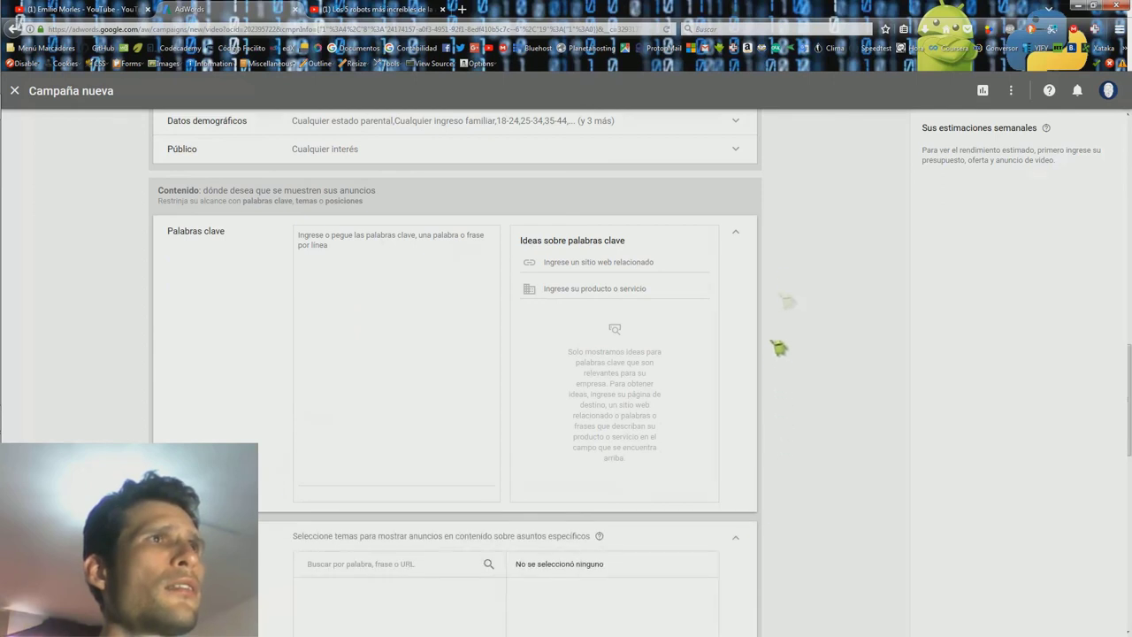
pyautogui.scroll(-1, 770, 354)
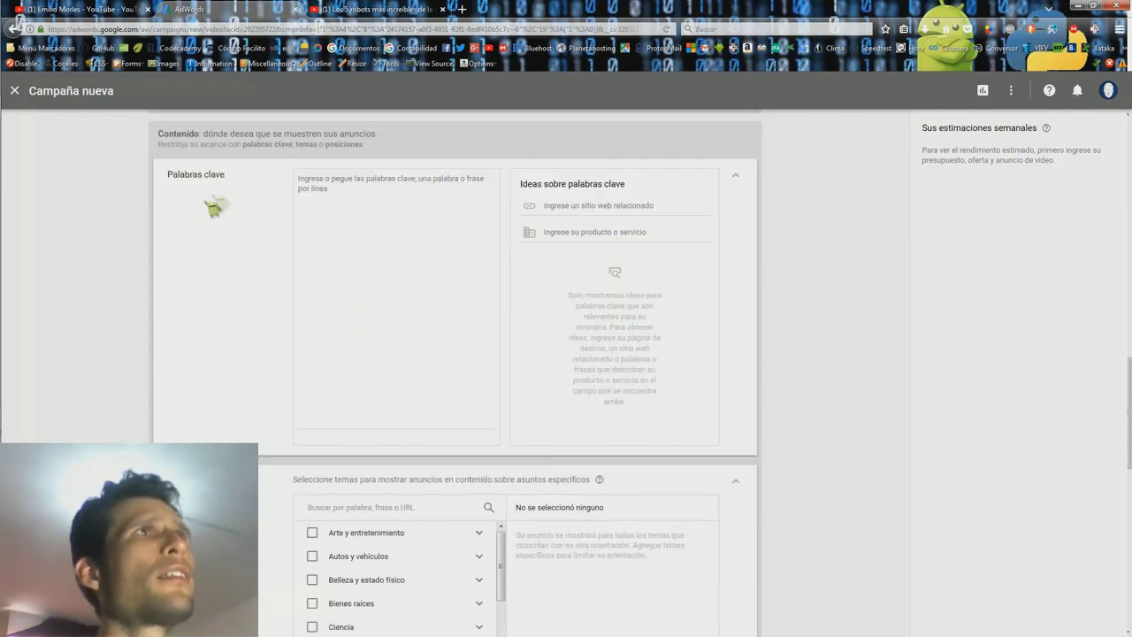
pyautogui.click(737, 177)
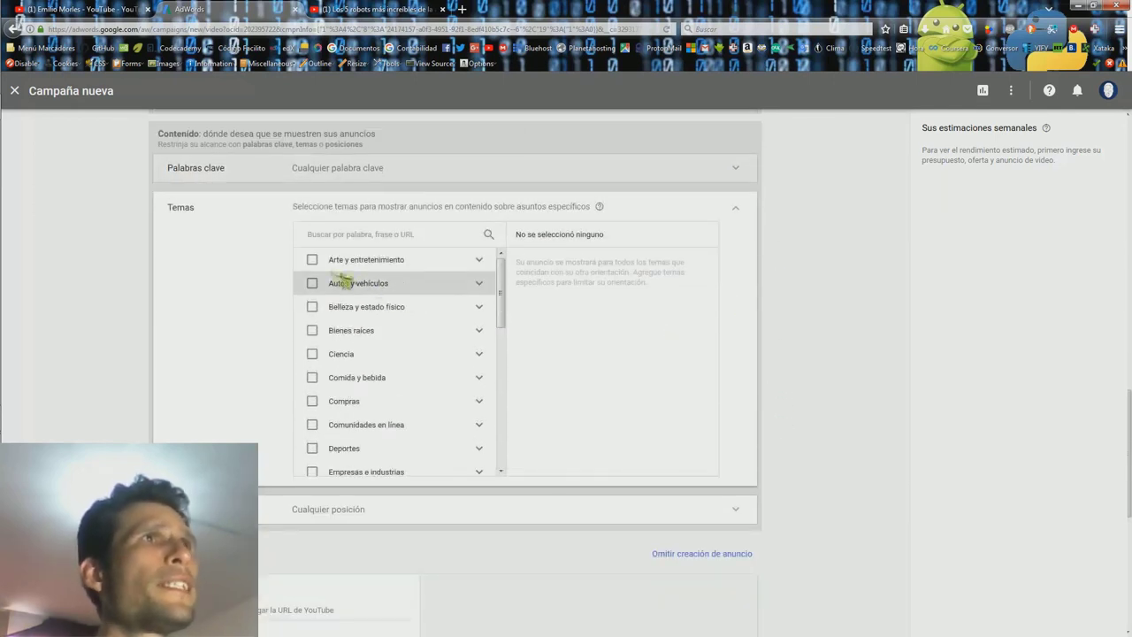
pyautogui.moveTo(512, 307); pyautogui.dragTo(511, 369)
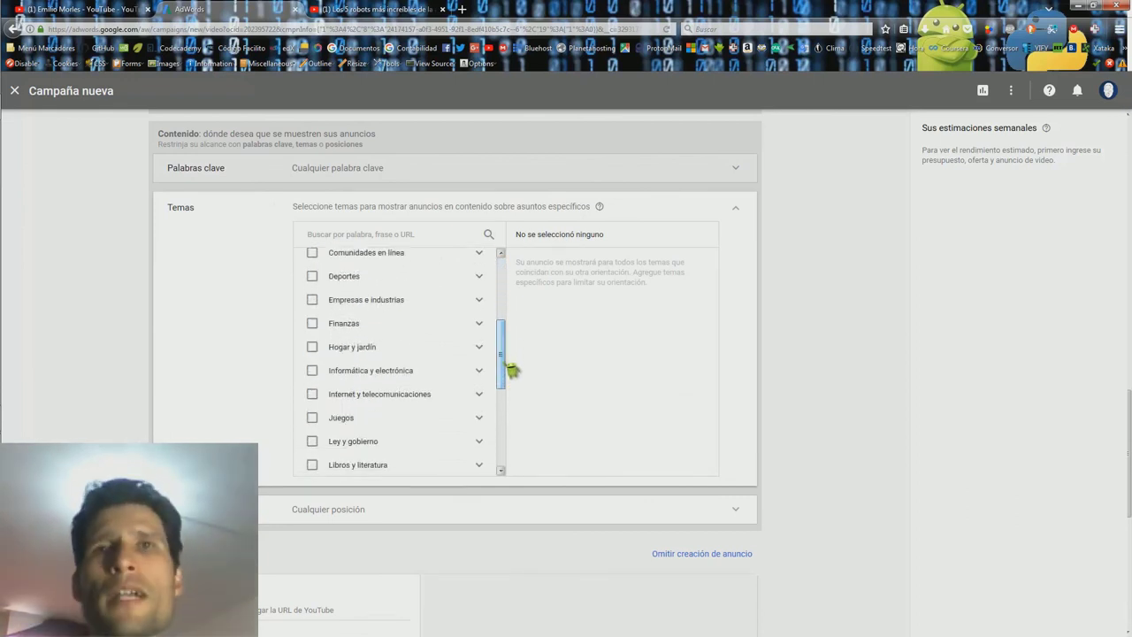
pyautogui.moveTo(510, 355); pyautogui.dragTo(504, 455)
pyautogui.scroll(3, 350, 380)
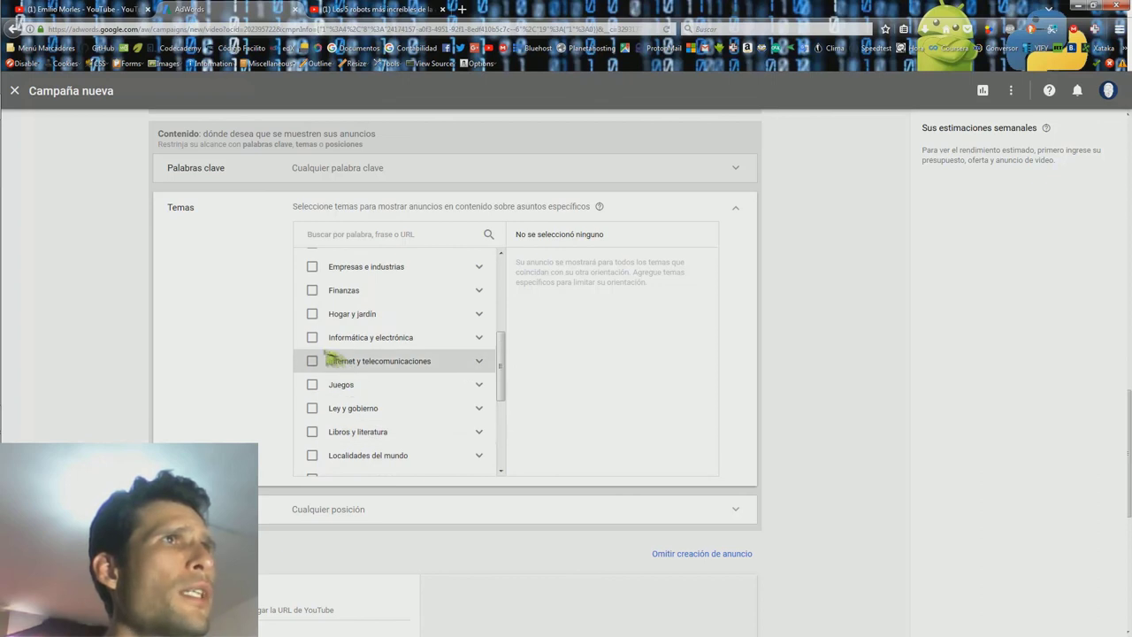
pyautogui.click(313, 339)
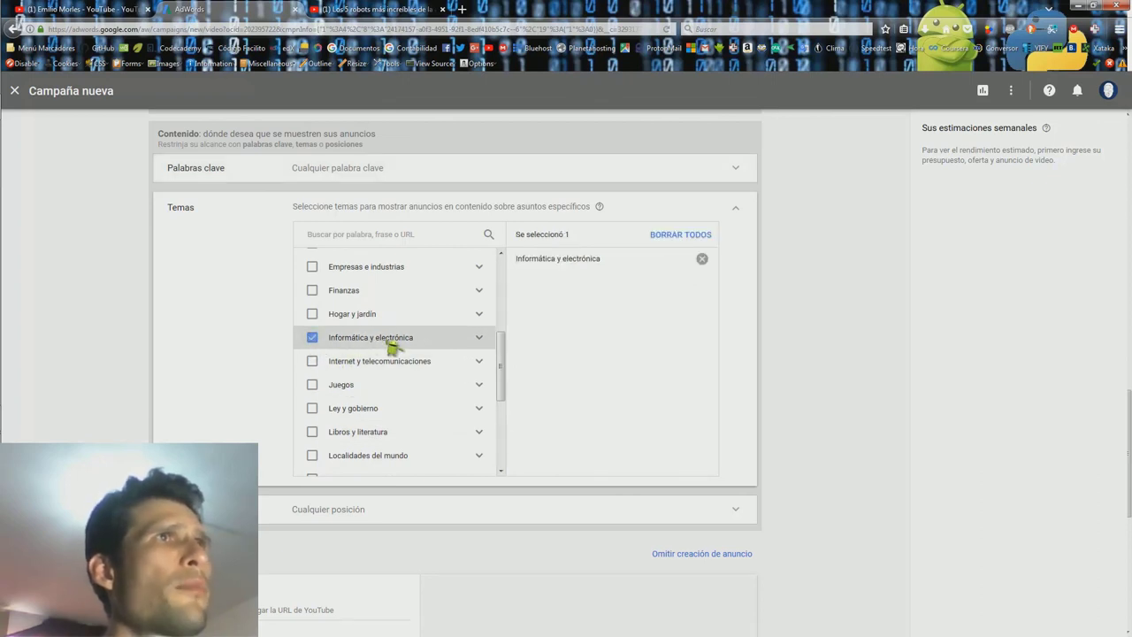
pyautogui.click(312, 361)
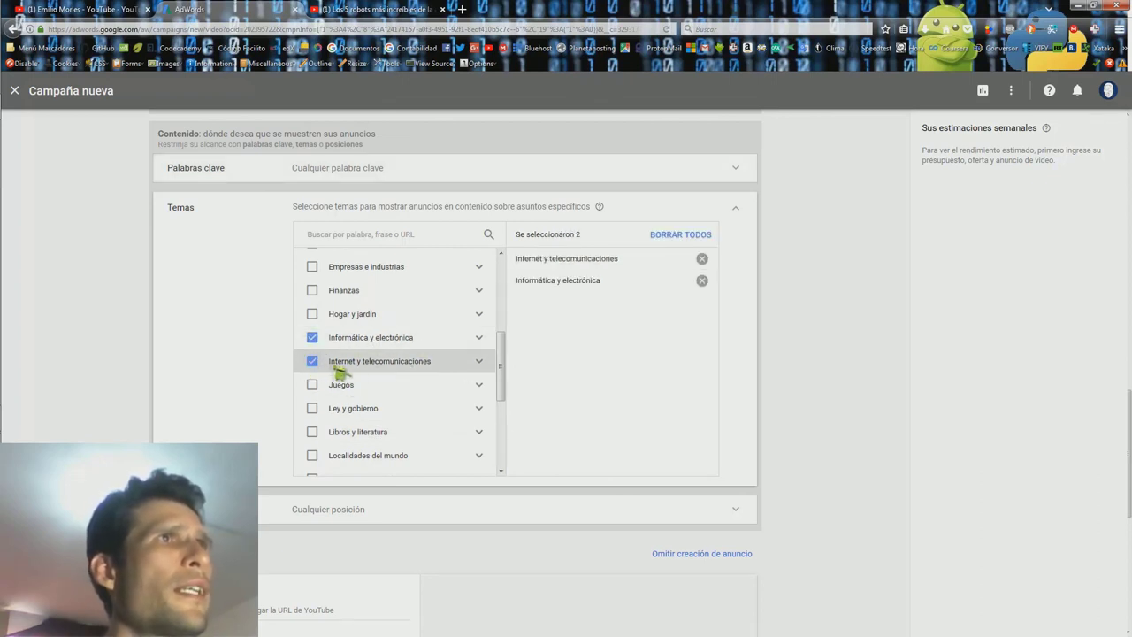
# - Look through the remaining topics and the subtopics of Internet y telecomunicaciones
pyautogui.moveTo(507, 364); pyautogui.dragTo(501, 437)
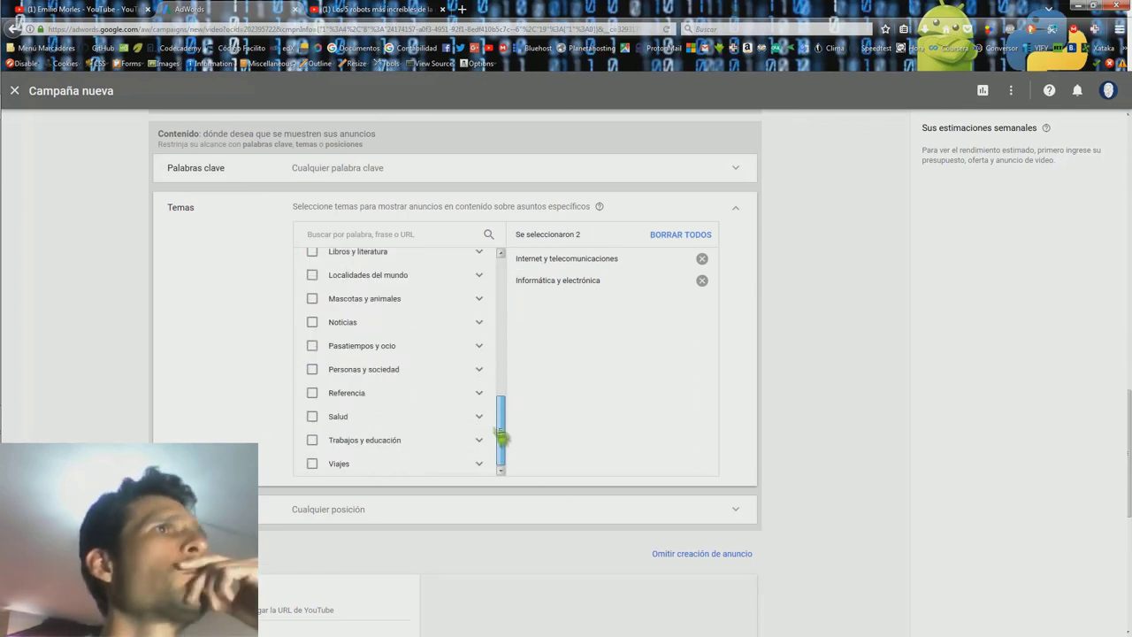
pyautogui.scroll(3, 341, 387)
pyautogui.scroll(1, 341, 387)
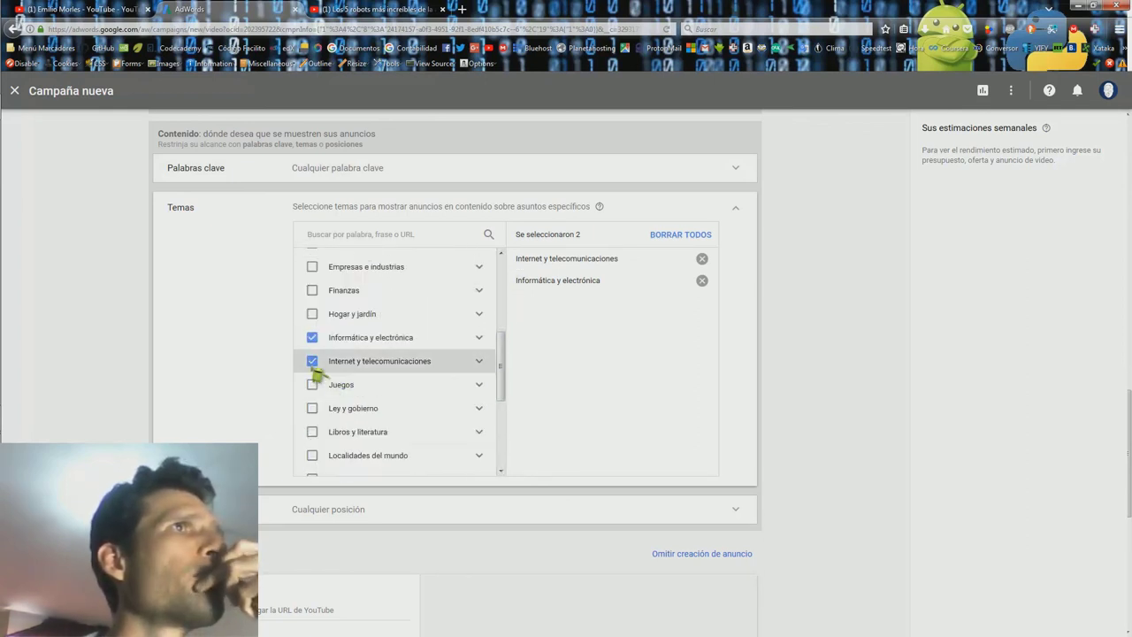
pyautogui.click(480, 363)
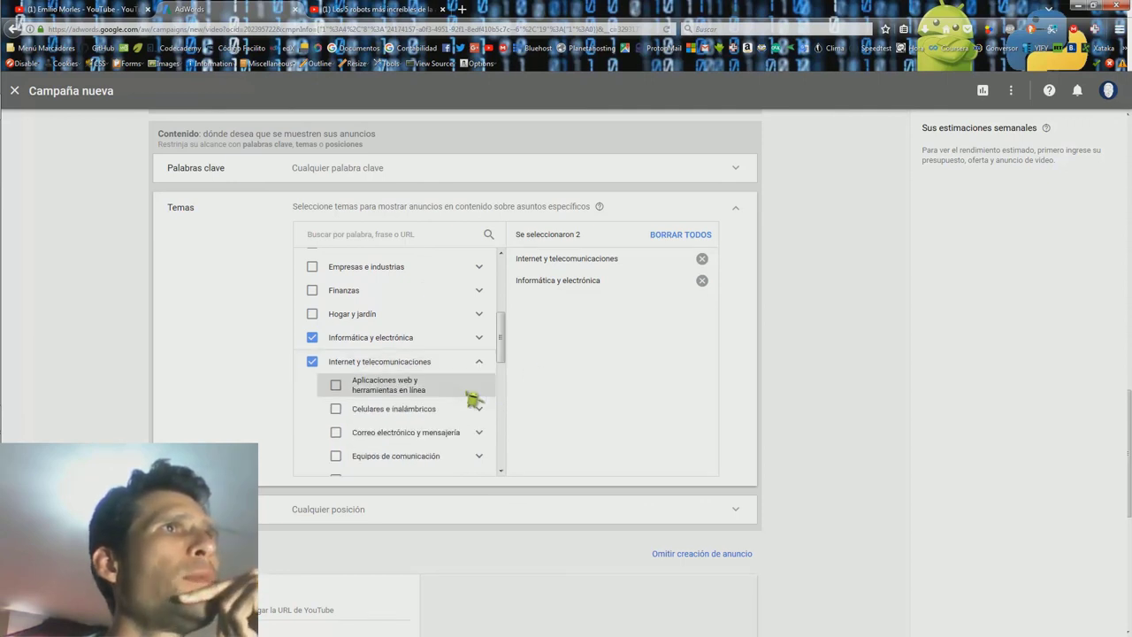
pyautogui.scroll(-1, 403, 376)
pyautogui.scroll(-1, 403, 376)
pyautogui.scroll(1, 291, 392)
pyautogui.scroll(2, 512, 387)
pyautogui.click(479, 368)
# - Add the Informática y electrónica subtopics Electrónica y electricidad, Software and Hardware informático to the target topics
pyautogui.click(478, 344)
pyautogui.scroll(1, 509, 371)
pyautogui.scroll(-2, 509, 381)
pyautogui.click(344, 381)
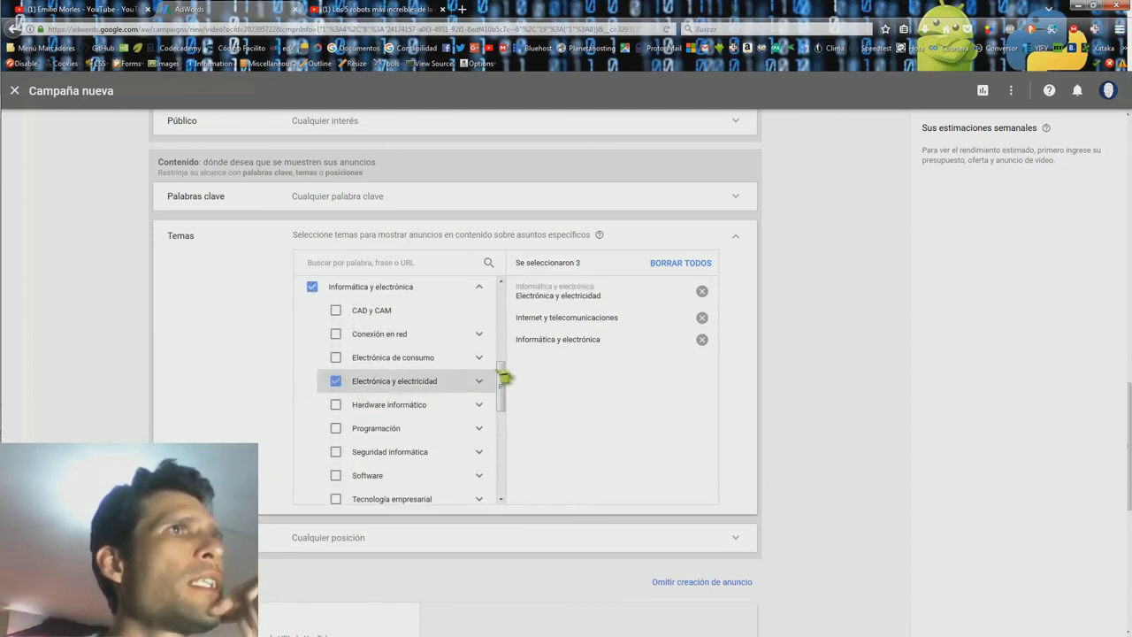
pyautogui.scroll(-1, 512, 409)
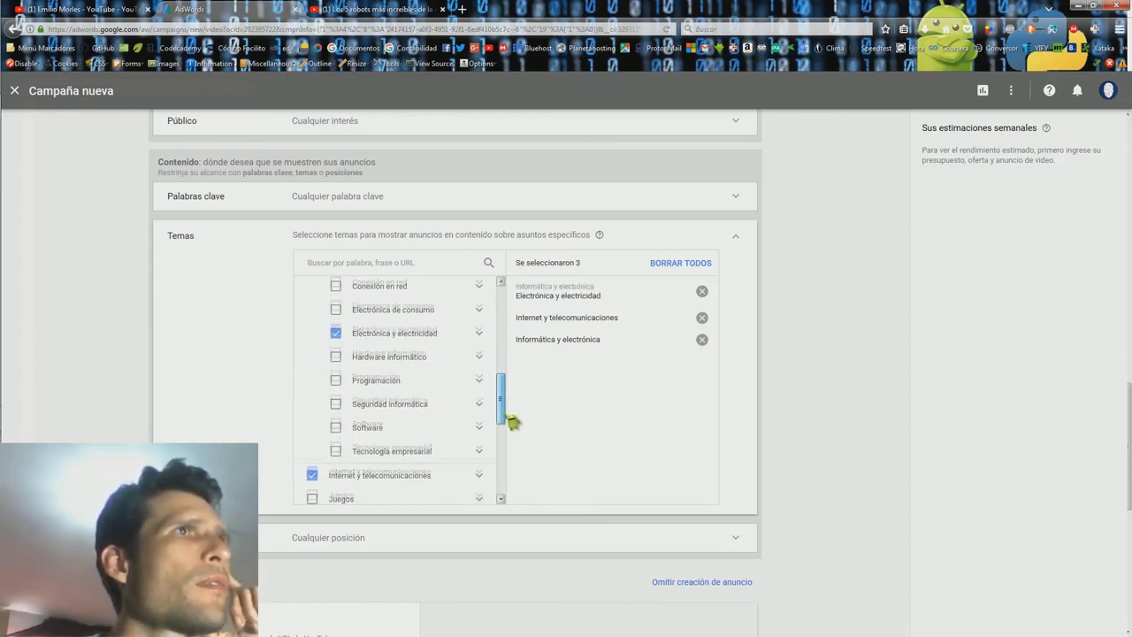
pyautogui.click(336, 418)
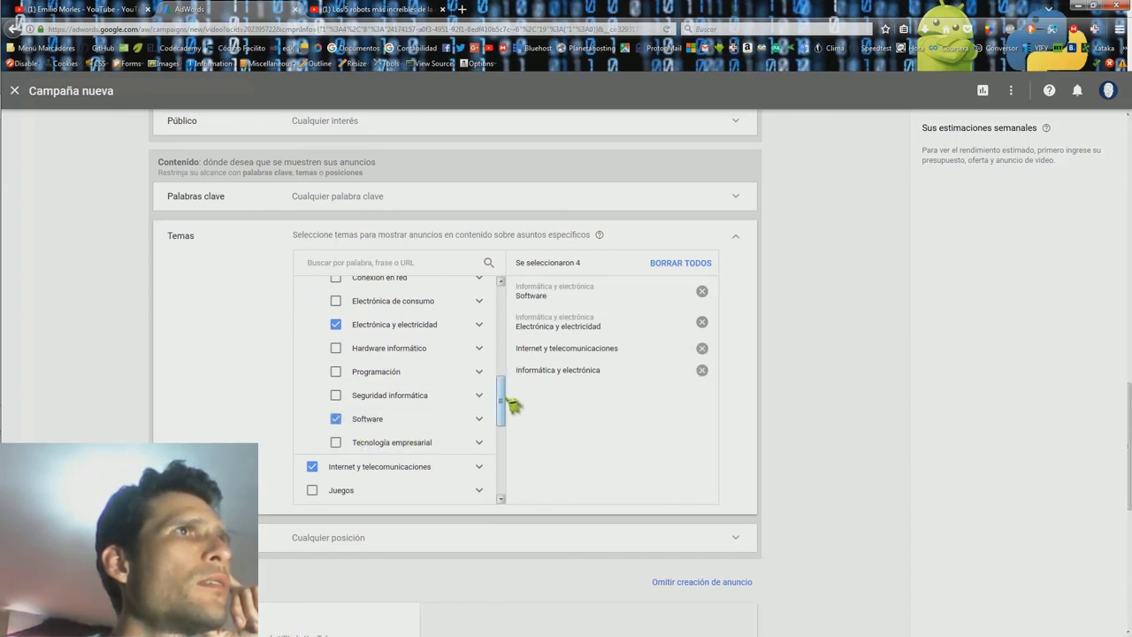
pyautogui.scroll(1, 508, 409)
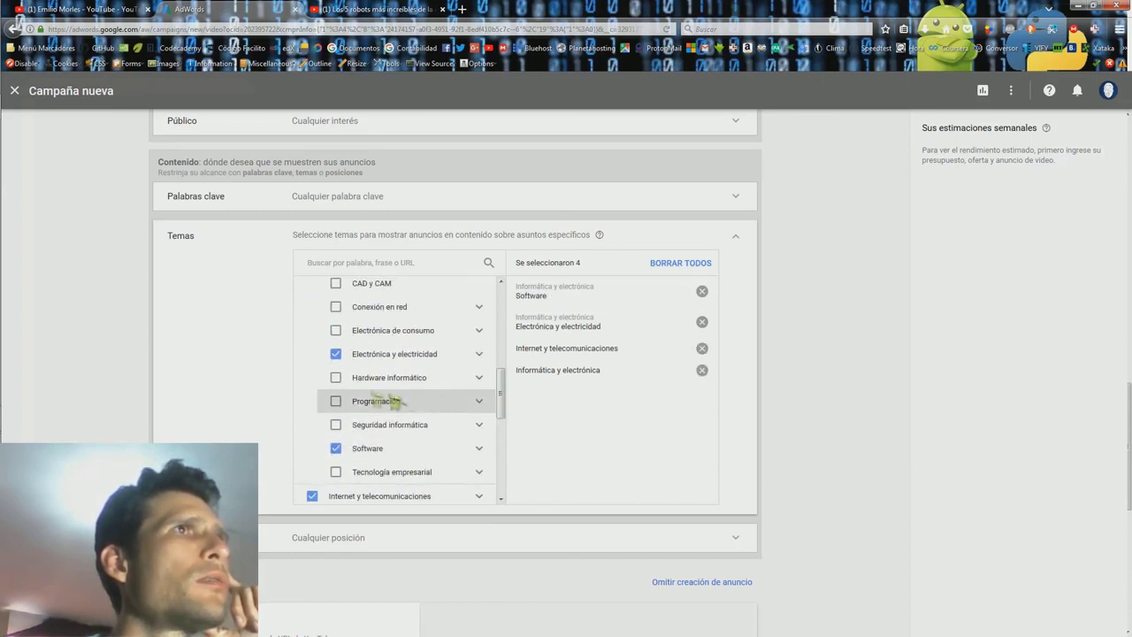
pyautogui.click(336, 378)
pyautogui.scroll(3, 506, 389)
pyautogui.scroll(2, 507, 362)
pyautogui.click(480, 435)
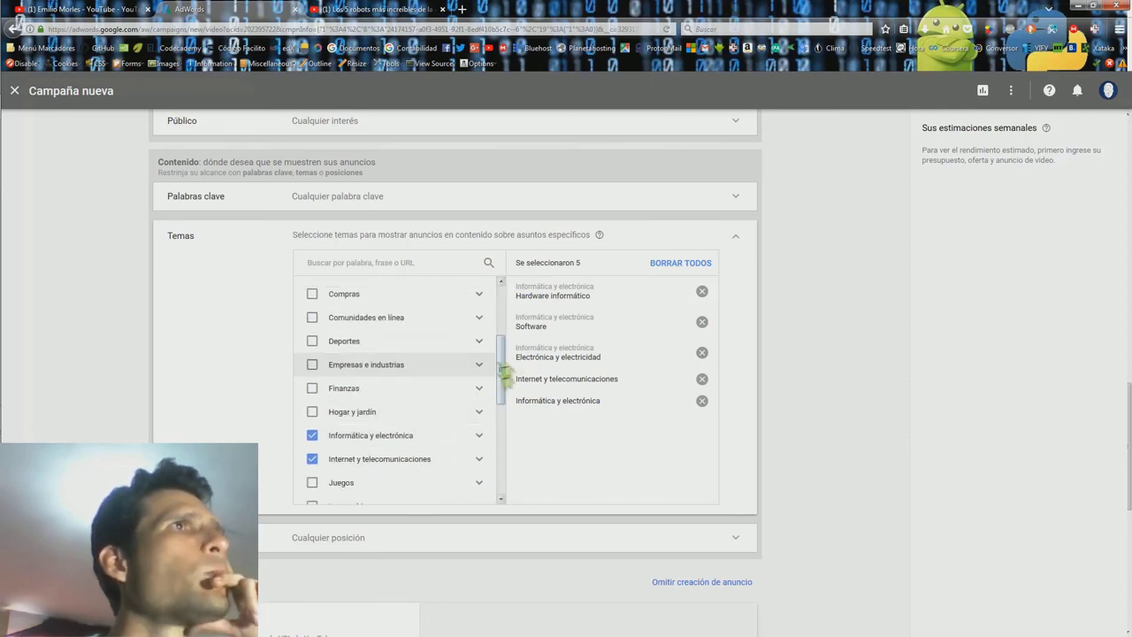
# - Add the Ciencia topic and its subtopics Informática and Ingeniería y tecnología, and collapse the Temas section
pyautogui.scroll(4, 506, 358)
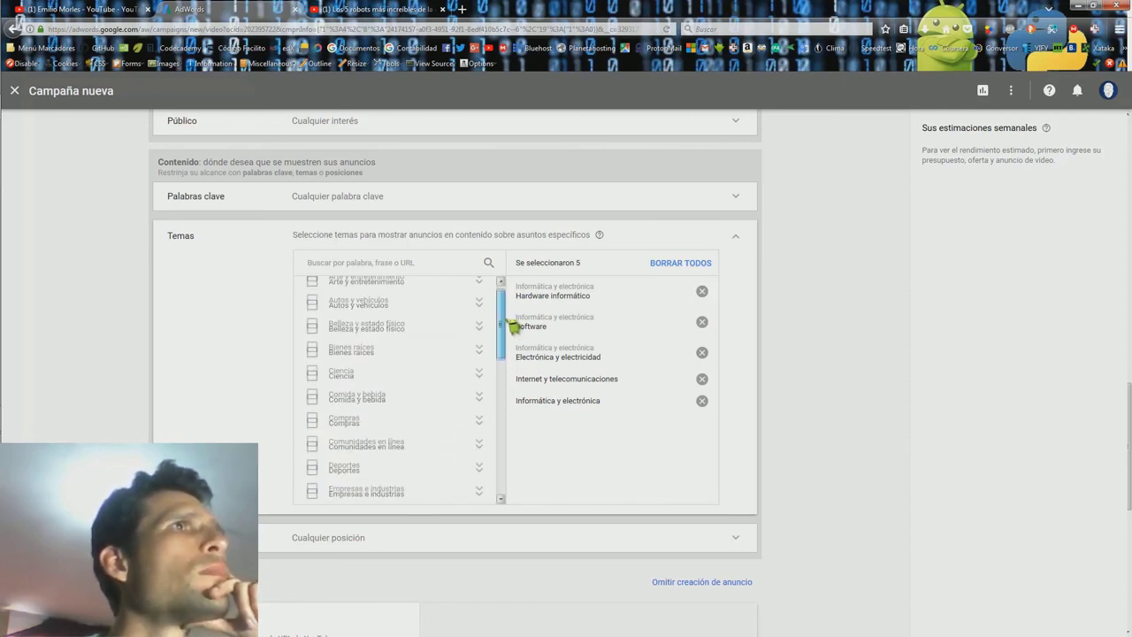
pyautogui.click(312, 378)
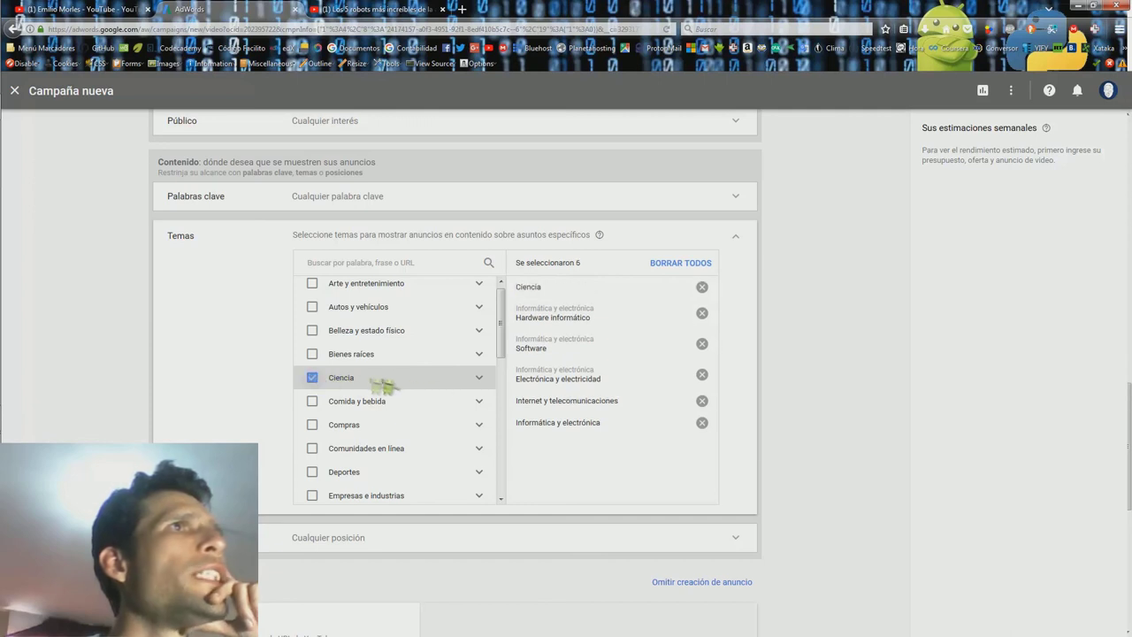
pyautogui.click(483, 379)
pyautogui.moveTo(512, 341); pyautogui.dragTo(513, 363)
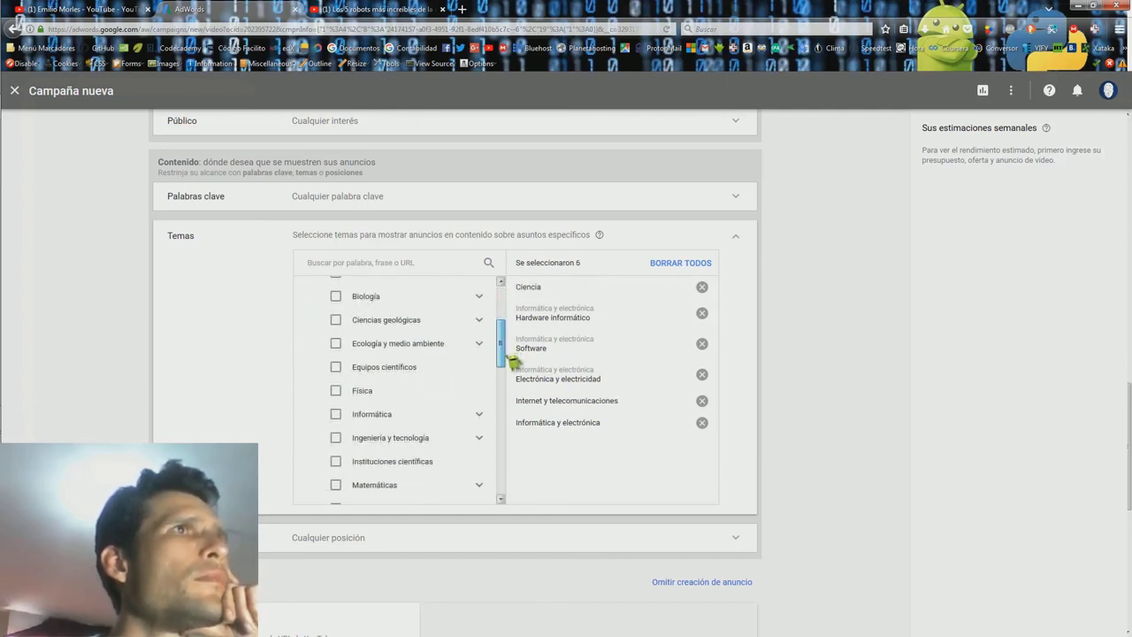
pyautogui.click(336, 407)
pyautogui.click(379, 433)
pyautogui.moveTo(513, 352); pyautogui.dragTo(502, 296)
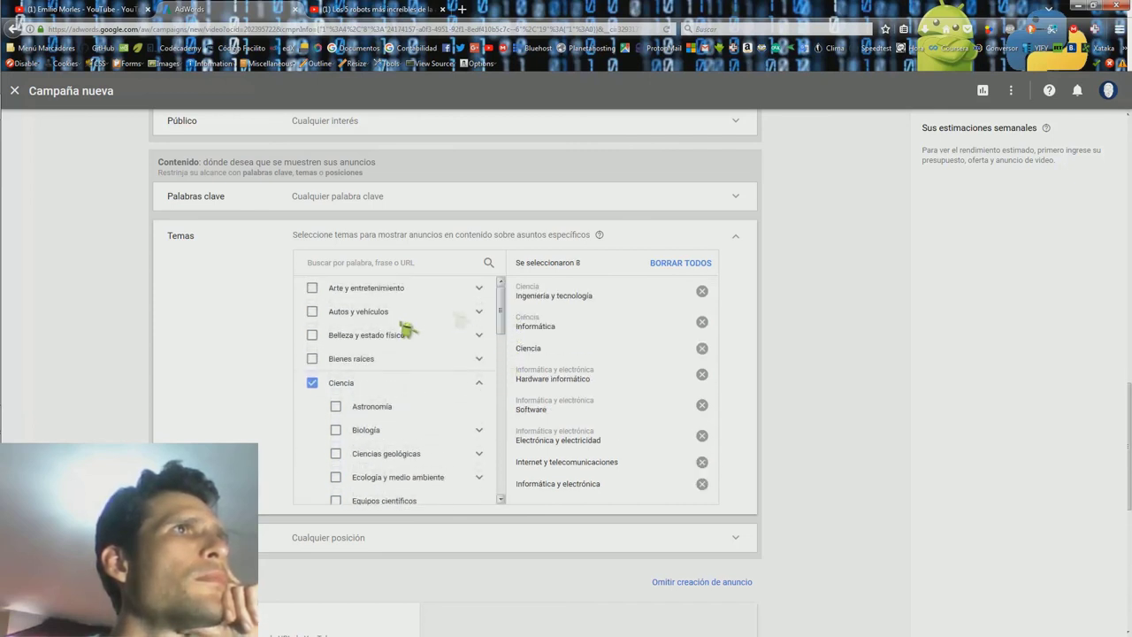
pyautogui.click(740, 239)
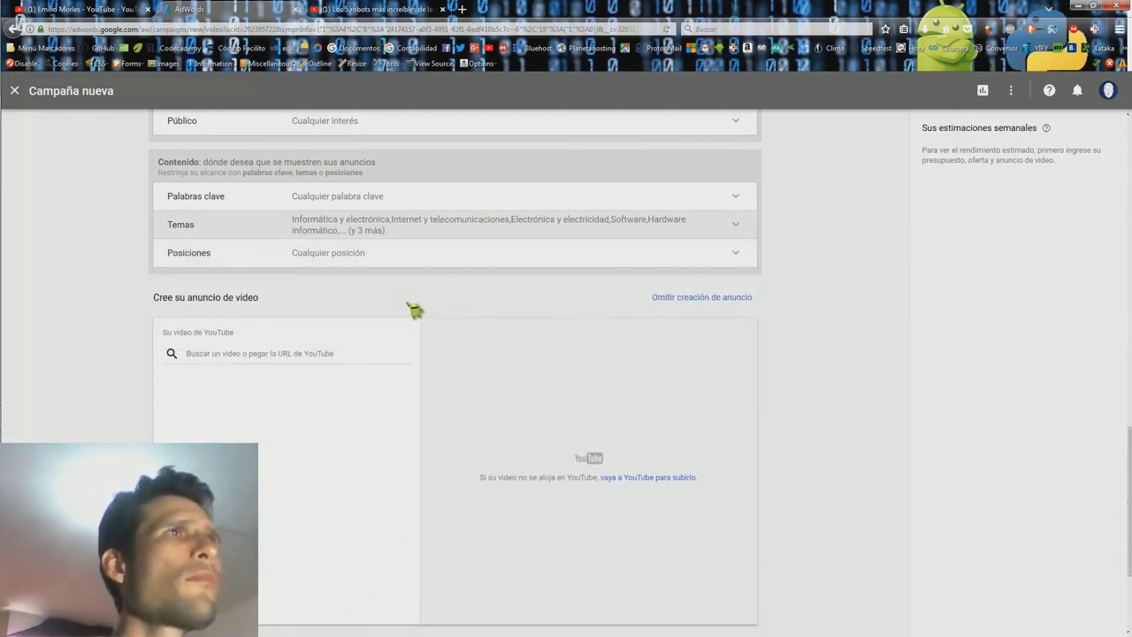
# - Copy the URL of the Top 5 robots video from its open YouTube page and use it as the AdWords ad's video
pyautogui.click(372, 9)
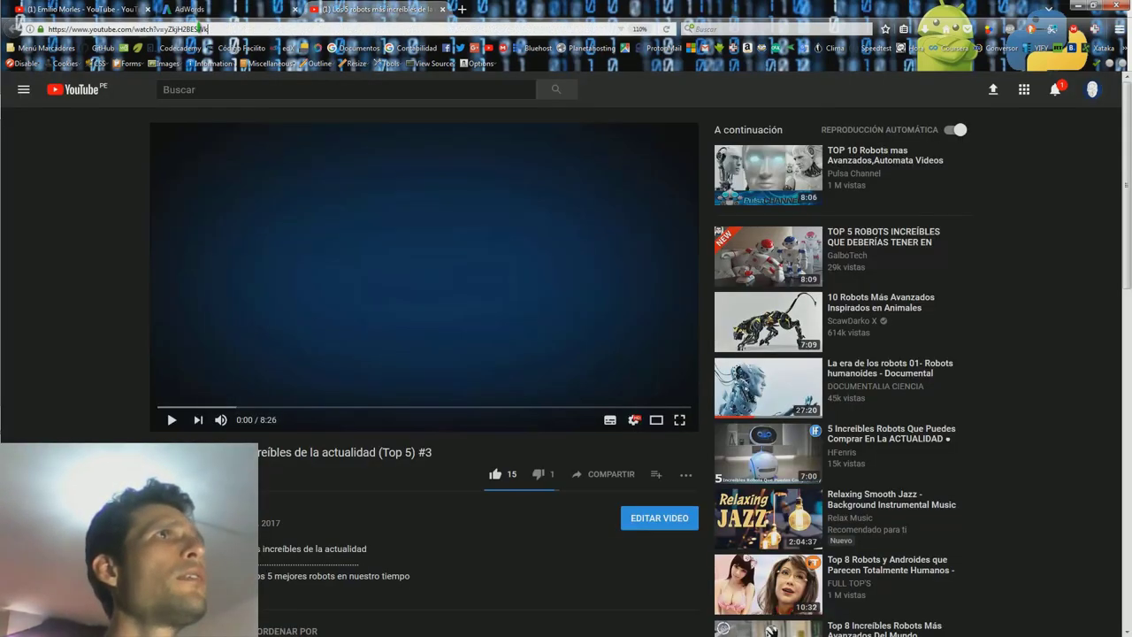
pyautogui.click(202, 29)
pyautogui.rightClick(203, 32)
pyautogui.hotkey('ctrl', 'c')
pyautogui.click(224, 68)
pyautogui.click(190, 9)
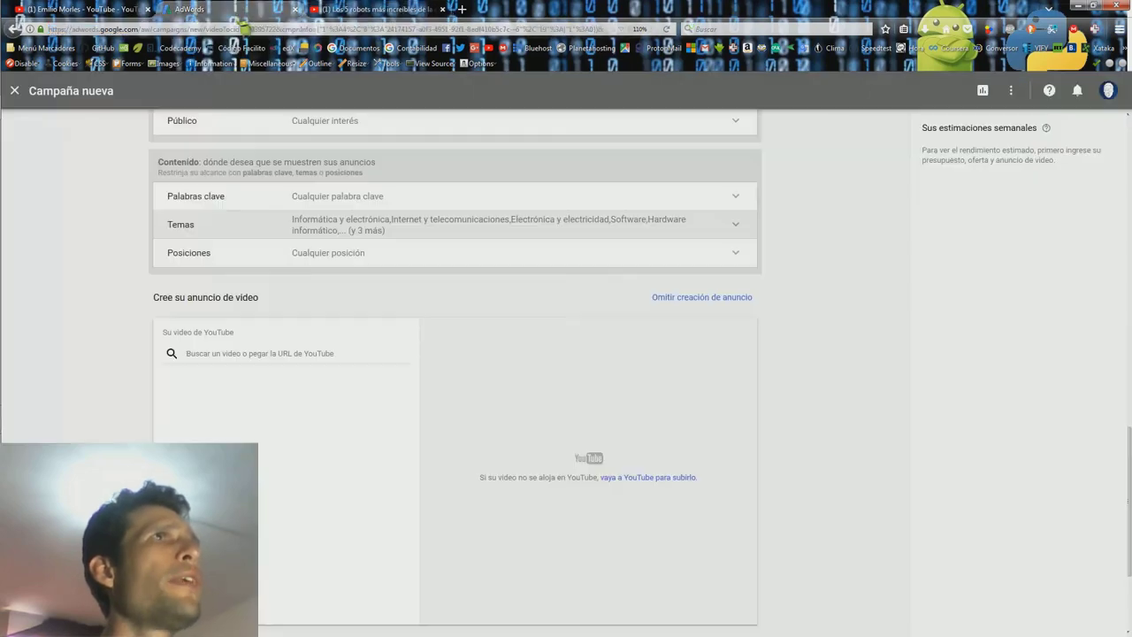
pyautogui.click(222, 353)
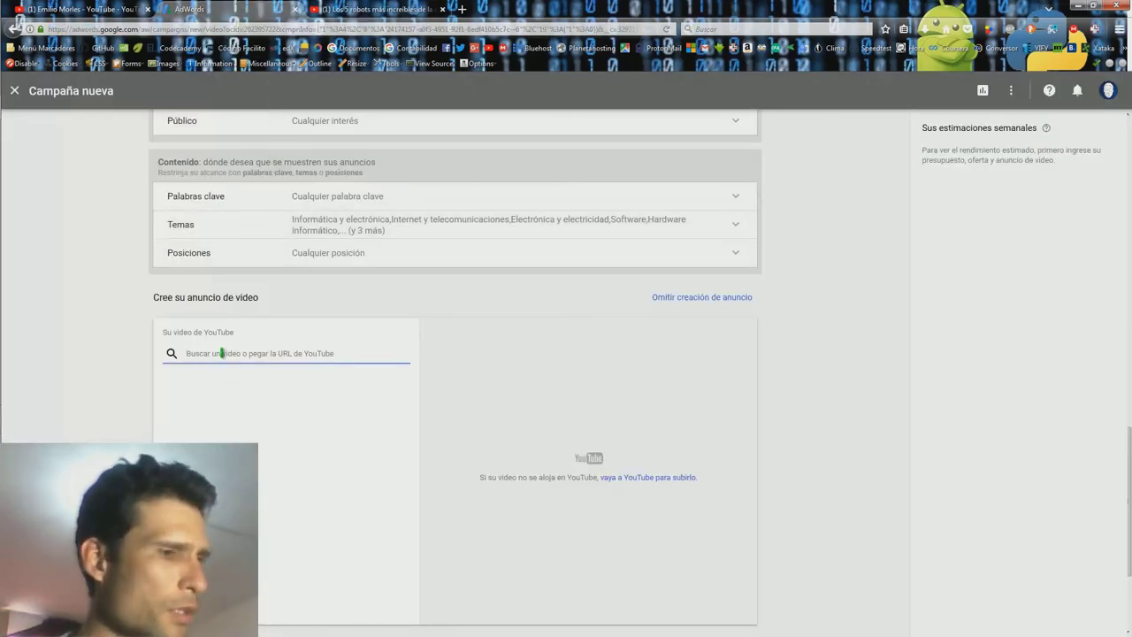
pyautogui.hotkey('ctrl', 'v')
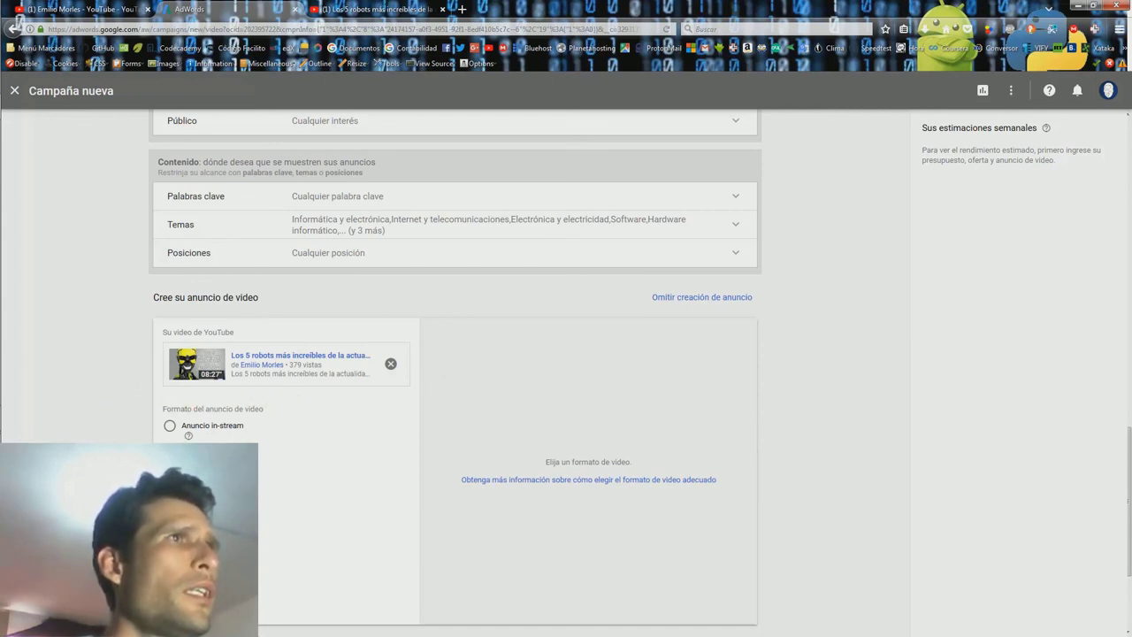
# - Preview the video discovery format for the ad and set the ad format to Anuncio in-stream
pyautogui.click(169, 456)
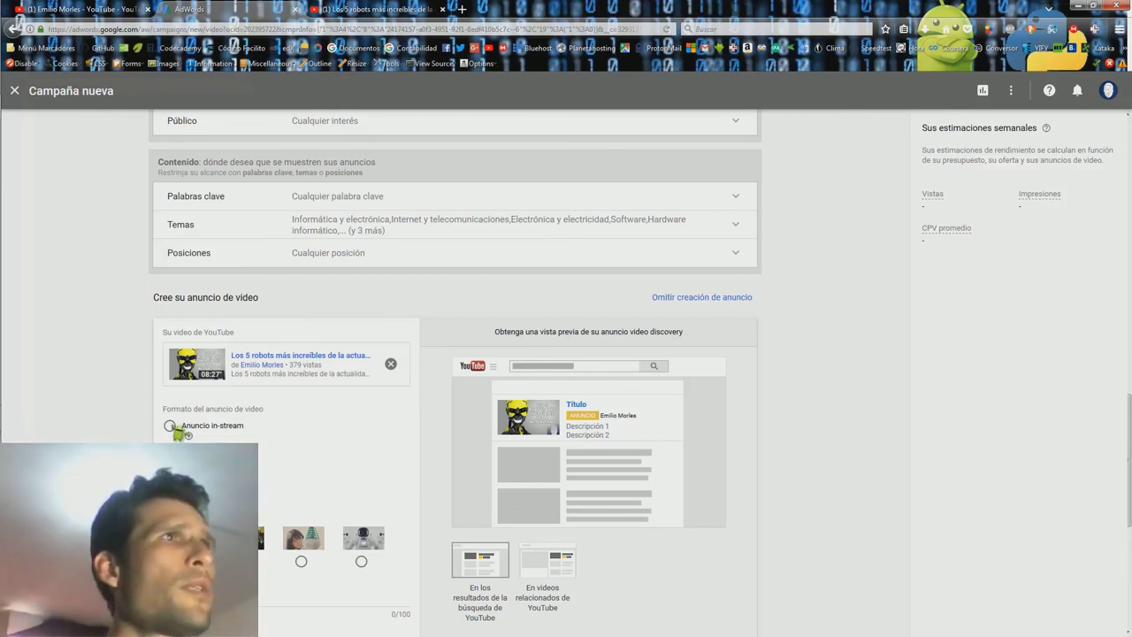
pyautogui.click(203, 428)
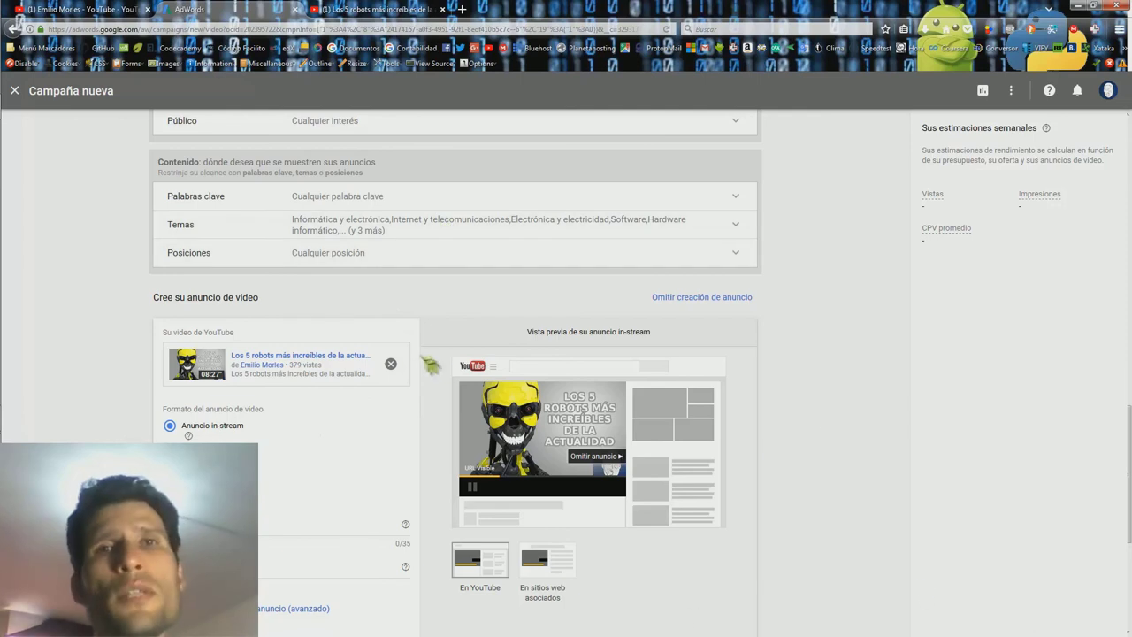
pyautogui.scroll(-1, 831, 366)
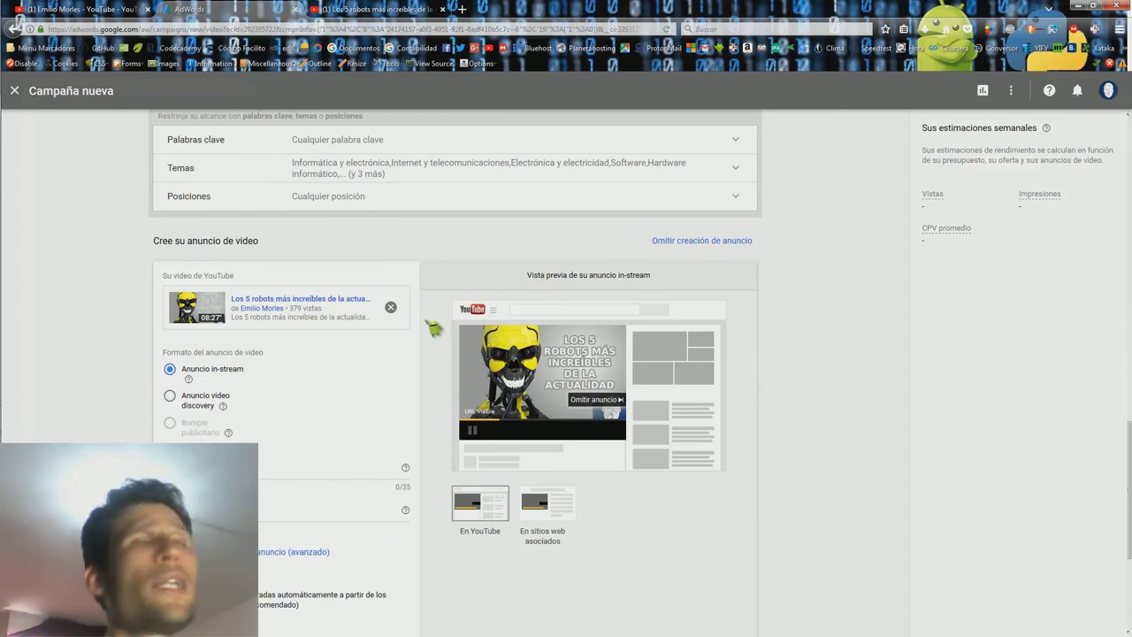
pyautogui.scroll(-1, 276, 378)
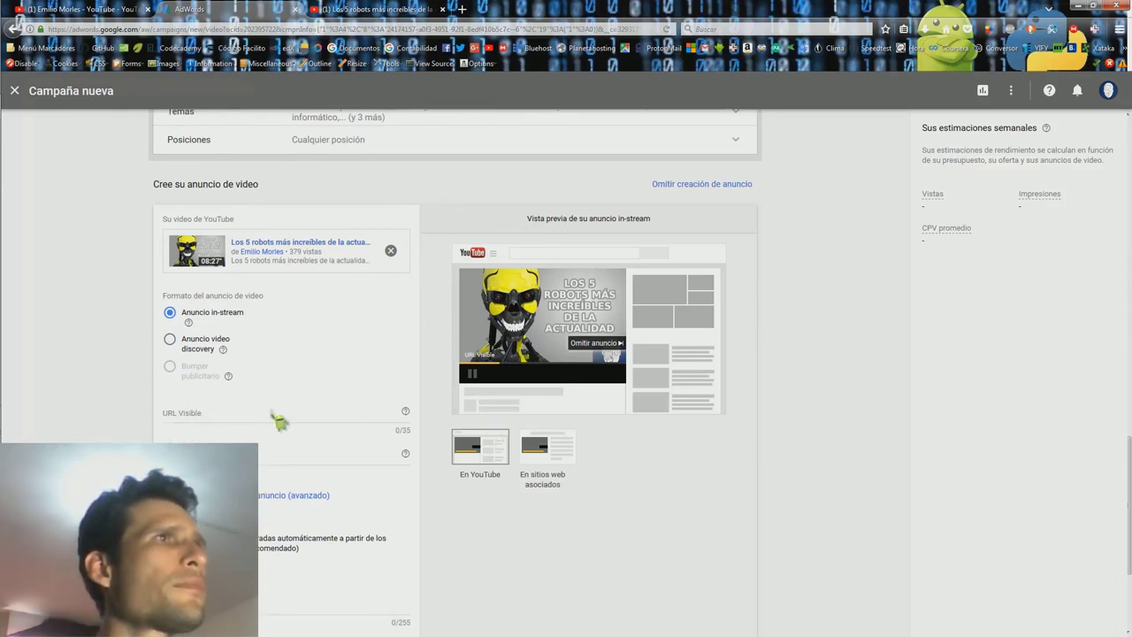
# - Copy the Top 5 robots video's URL from its YouTube page and enter it as the ad's URL final in AdWords
pyautogui.click(189, 413)
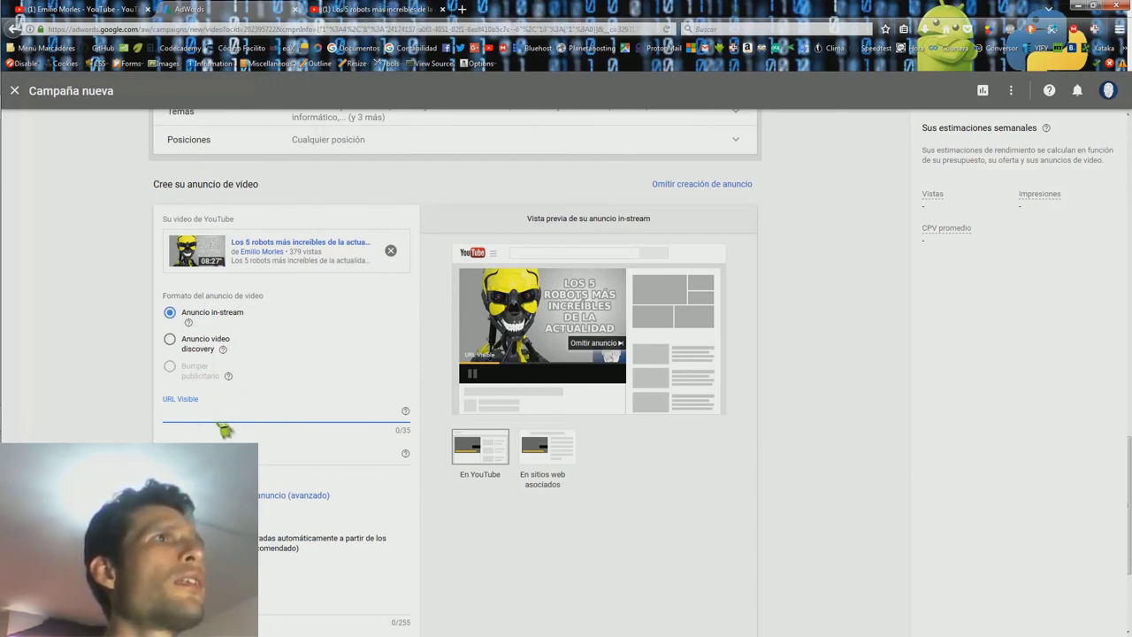
pyautogui.click(386, 10)
pyautogui.click(268, 29)
pyautogui.rightClick(185, 29)
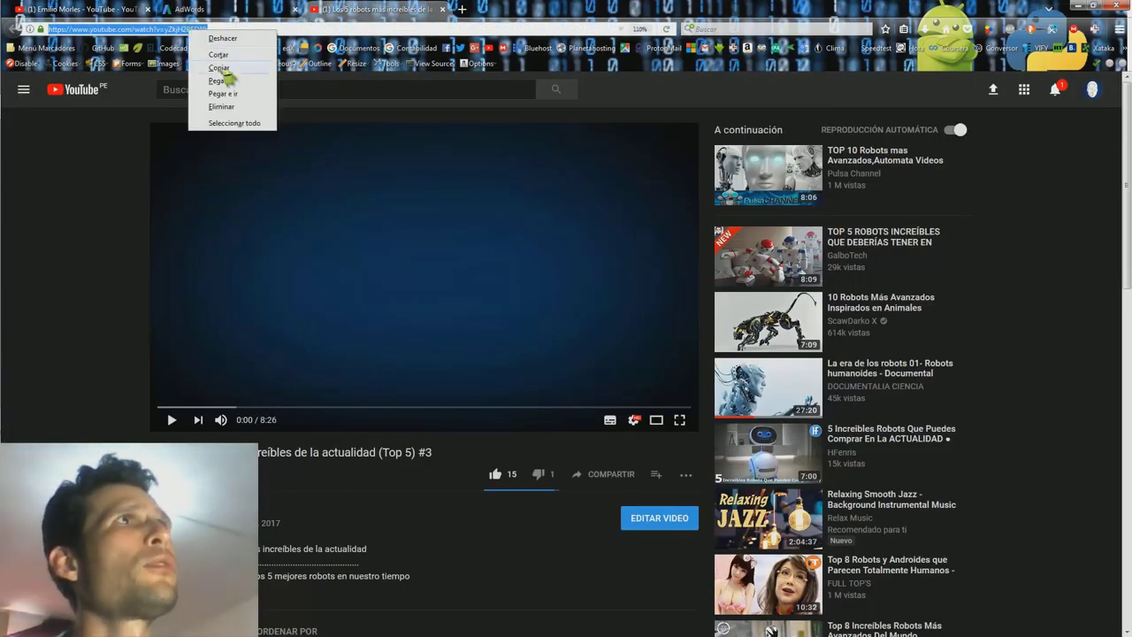
pyautogui.click(225, 76)
pyautogui.click(232, 9)
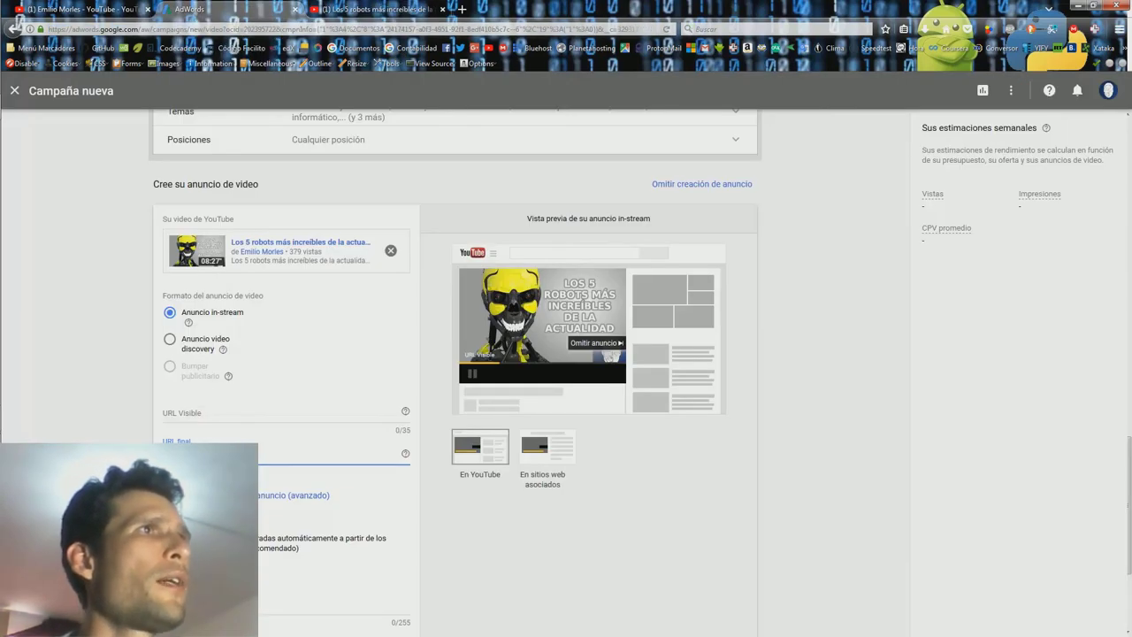
pyautogui.click(237, 414)
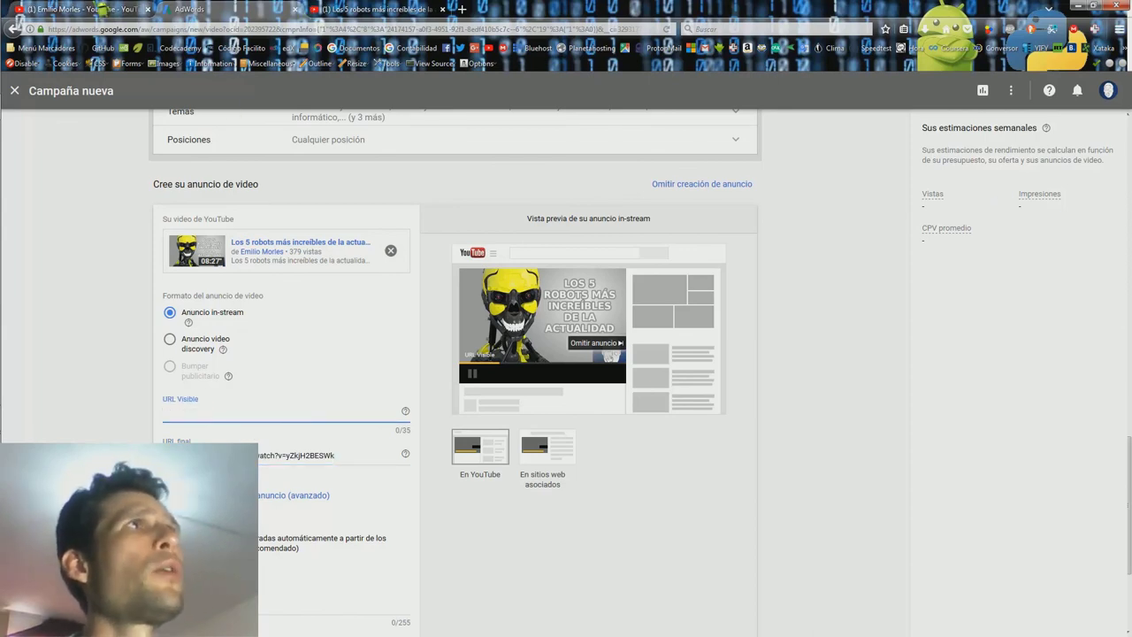
pyautogui.click(105, 11)
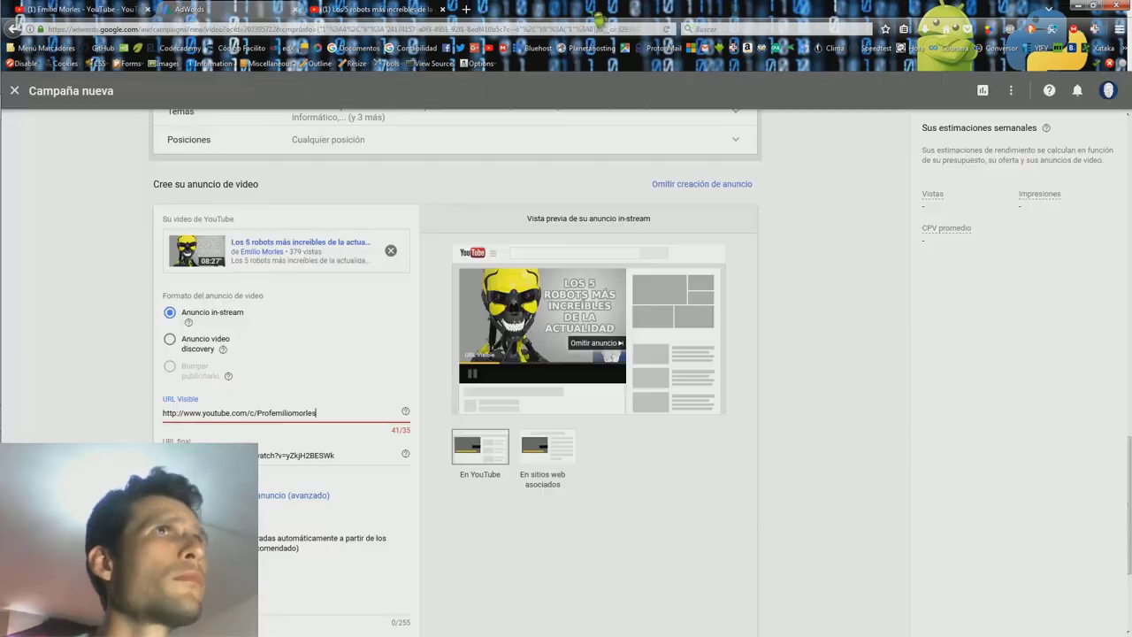
pyautogui.click(231, 9)
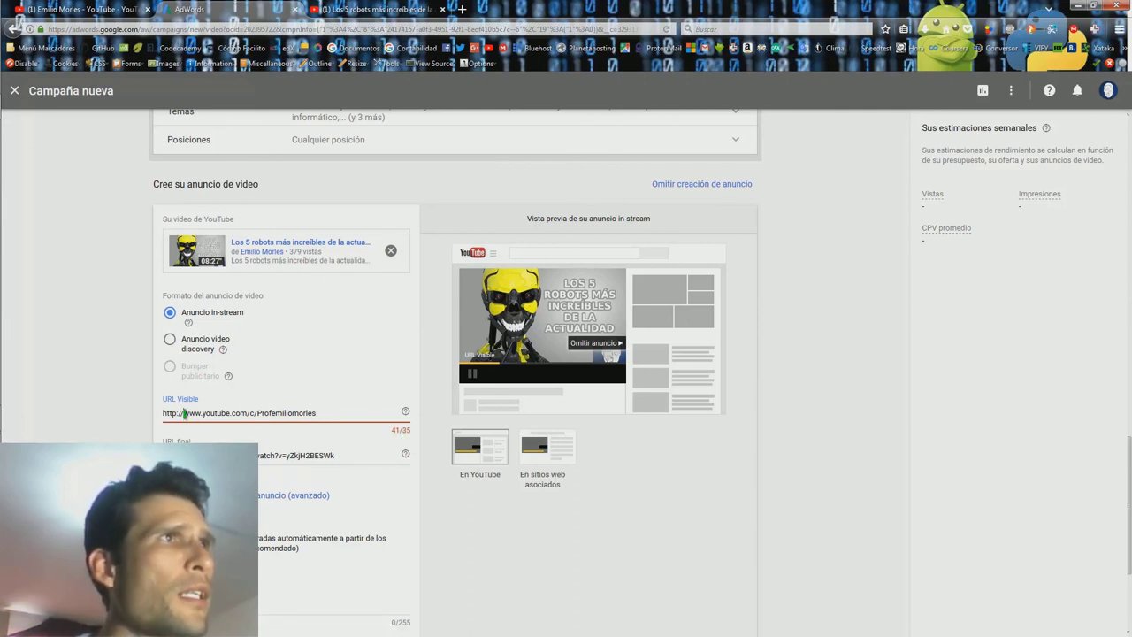
pyautogui.press('BackSpace')
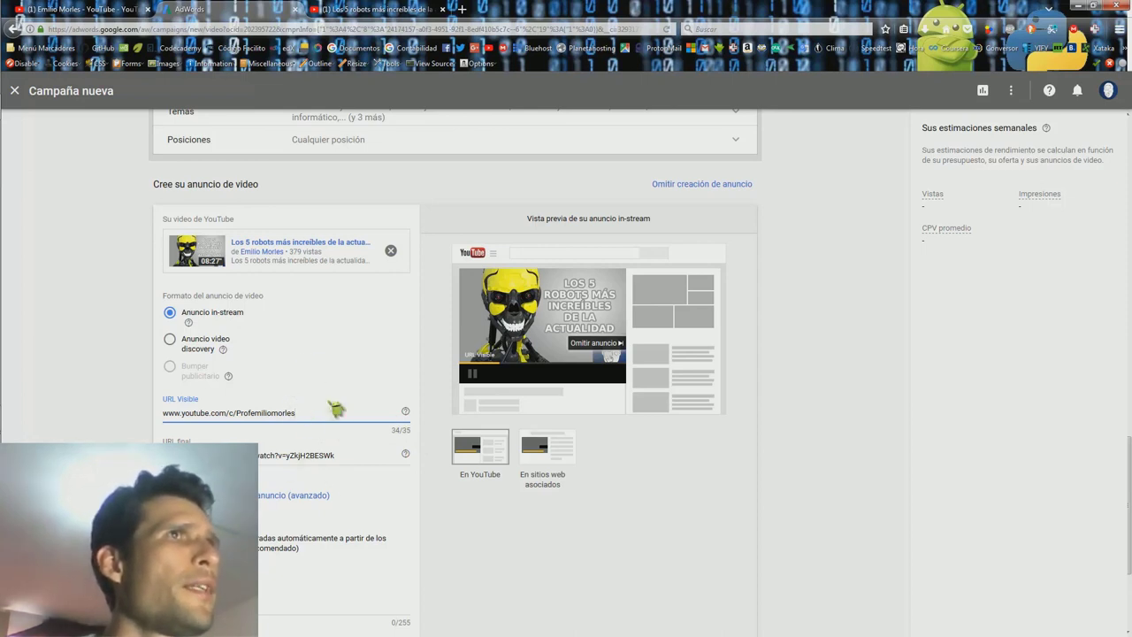
# - Review the campaign settings, name the ad "Los Robots más increibles" and create the campaign
pyautogui.scroll(-1, 278, 445)
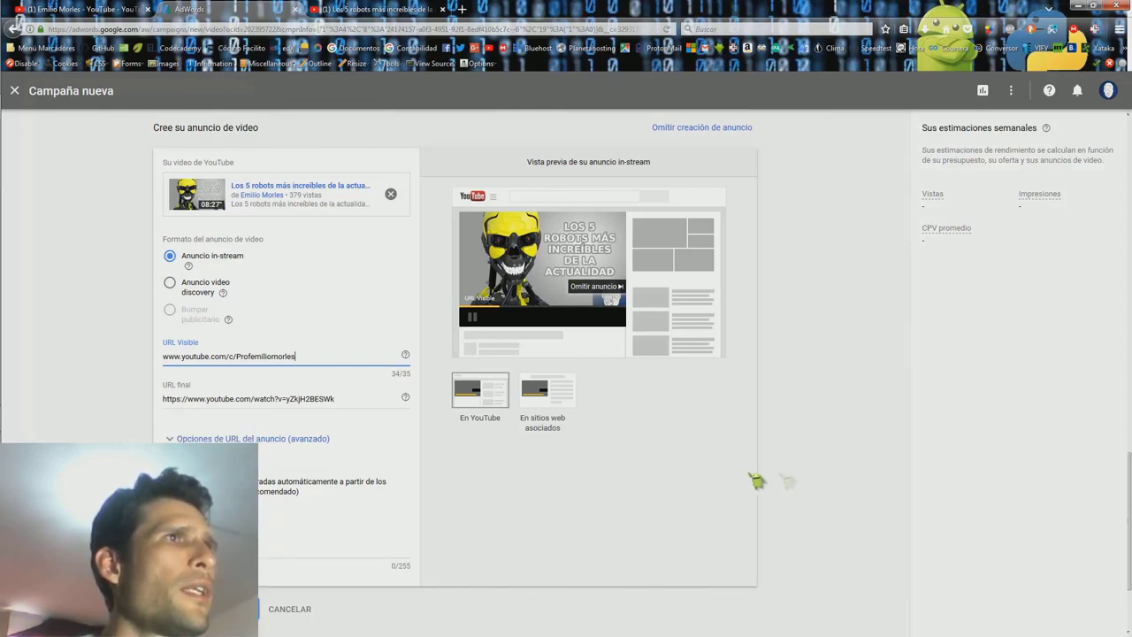
pyautogui.scroll(15, 455, 371)
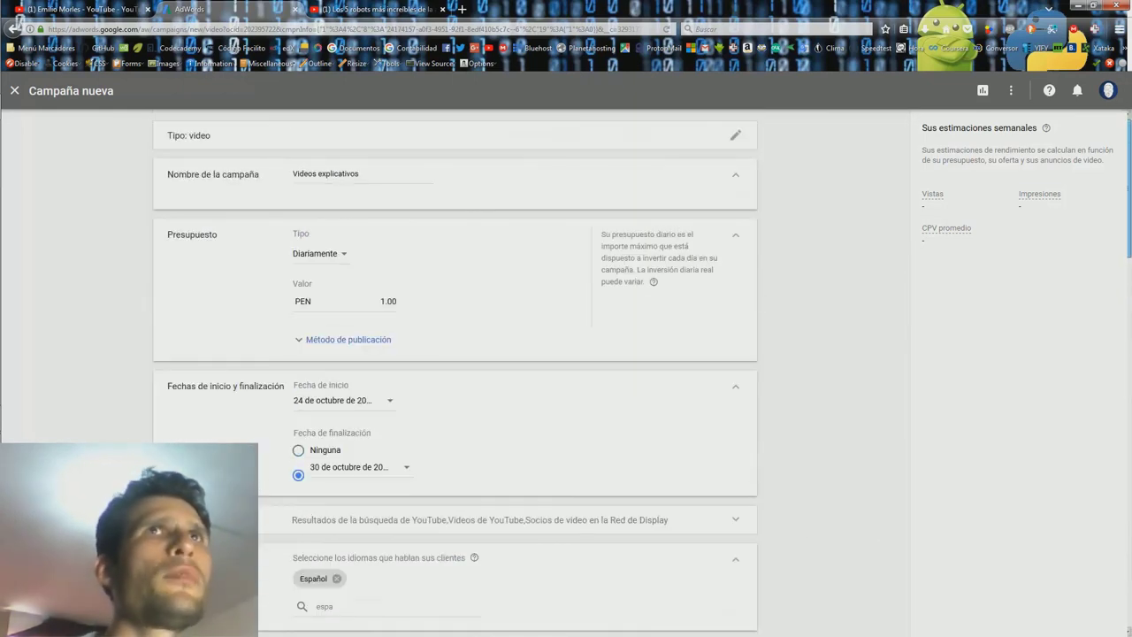
pyautogui.scroll(-8, 1128, 265)
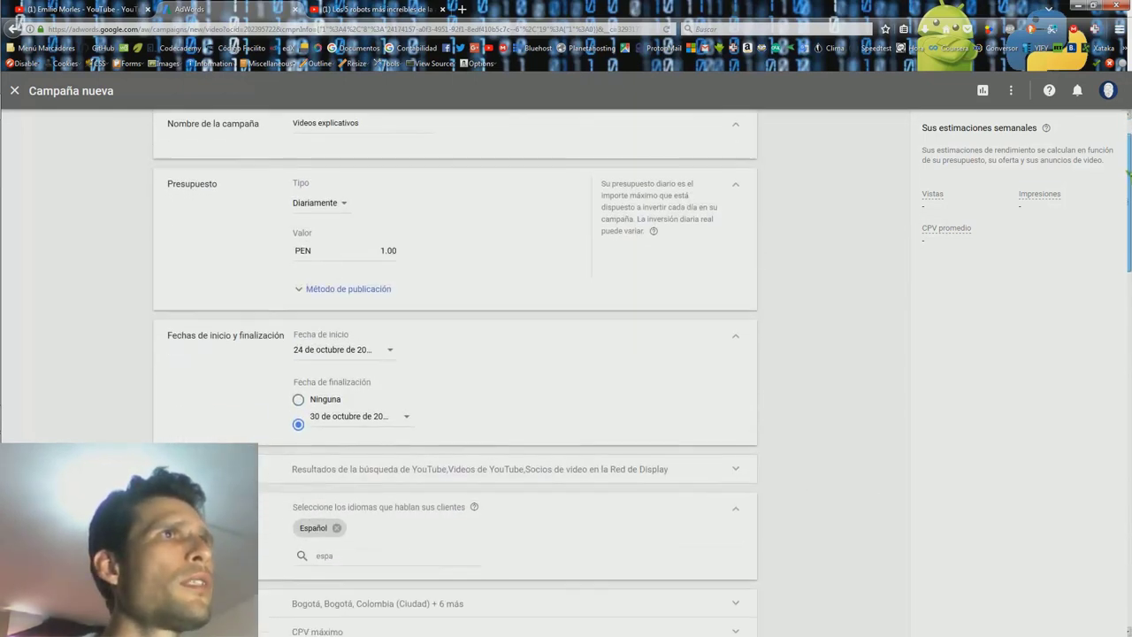
pyautogui.moveTo(1127, 264); pyautogui.dragTo(1107, 522)
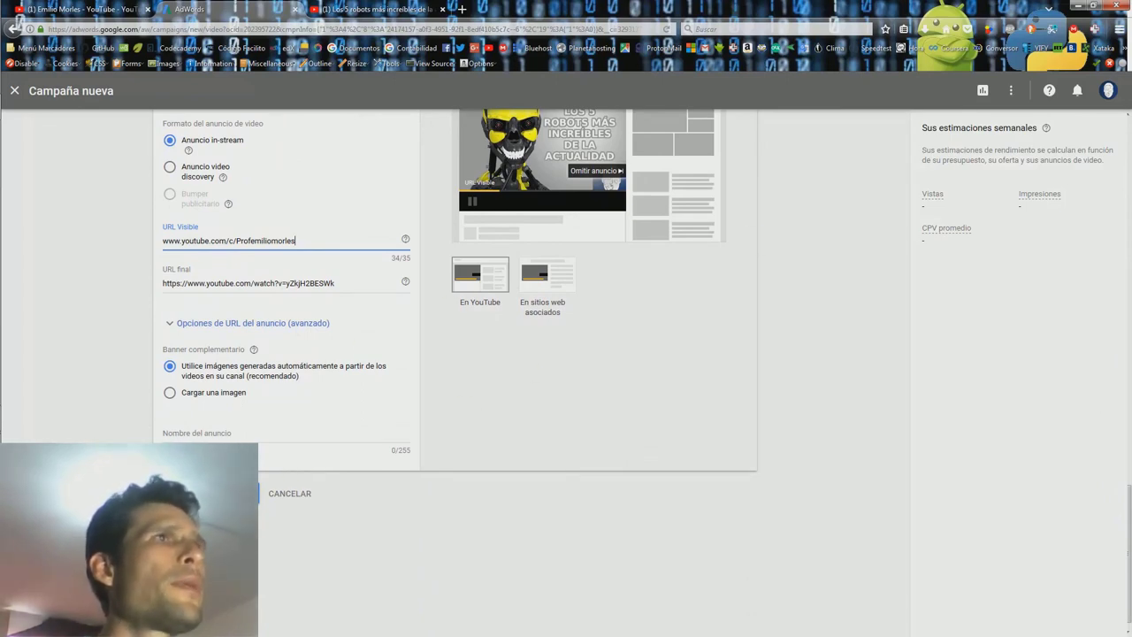
pyautogui.click(500, 398)
pyautogui.scroll(1, 501, 398)
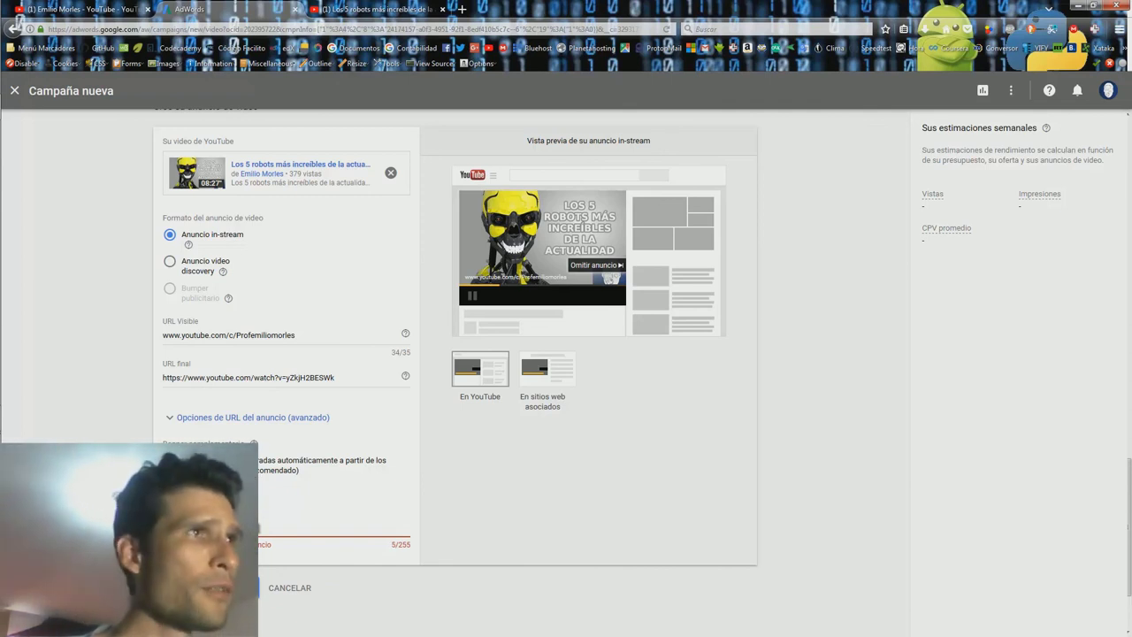
pyautogui.write('a')
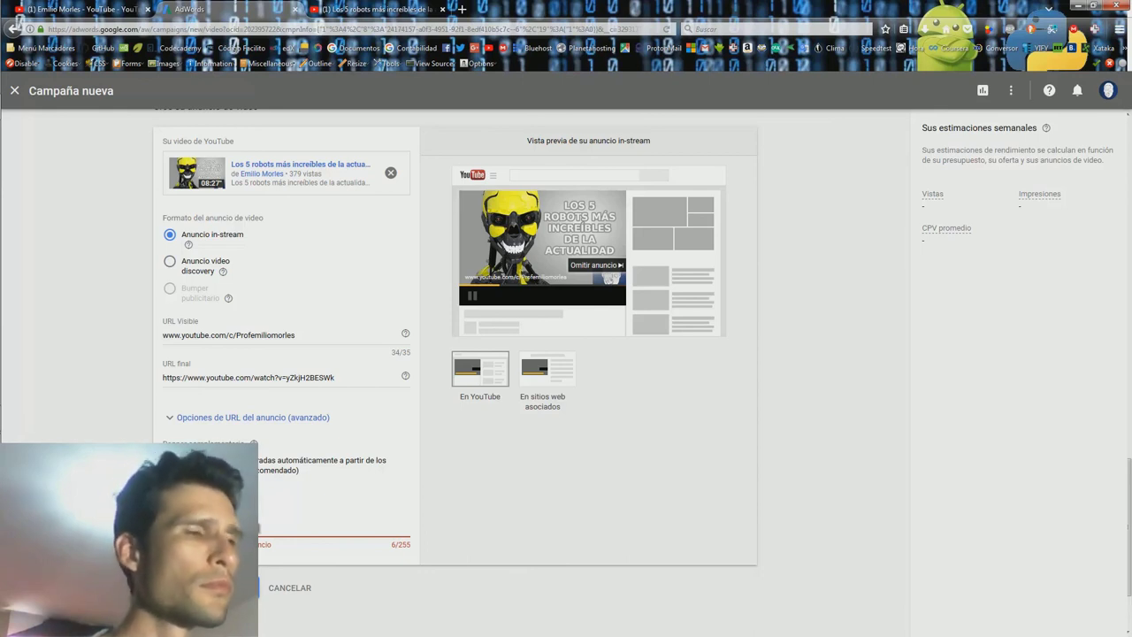
pyautogui.press('BackSpace')
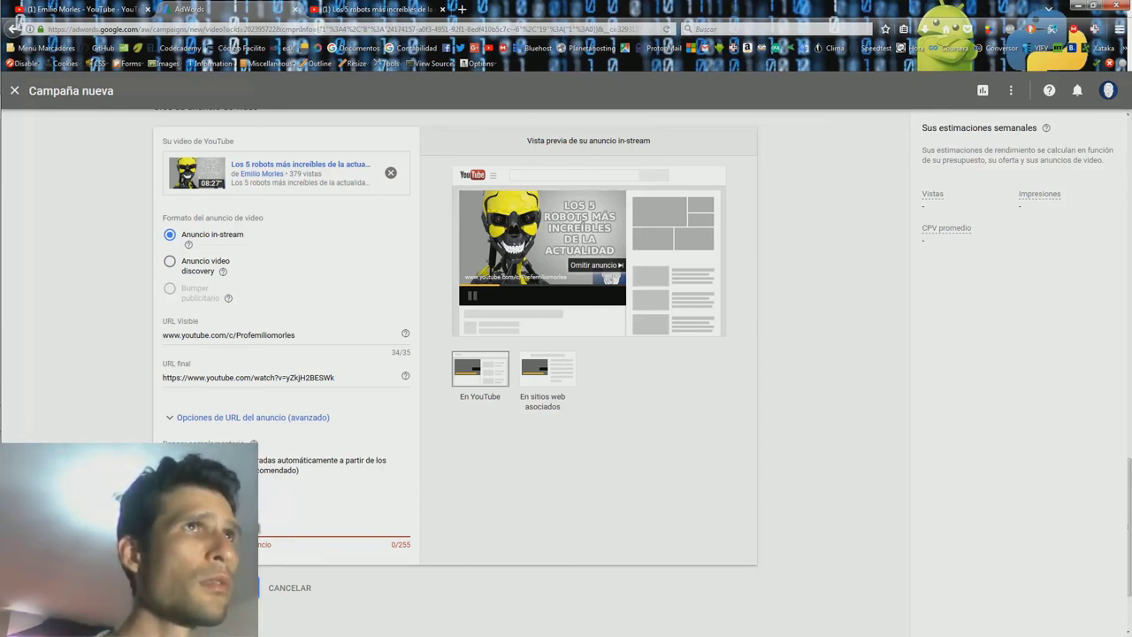
pyautogui.write('s')
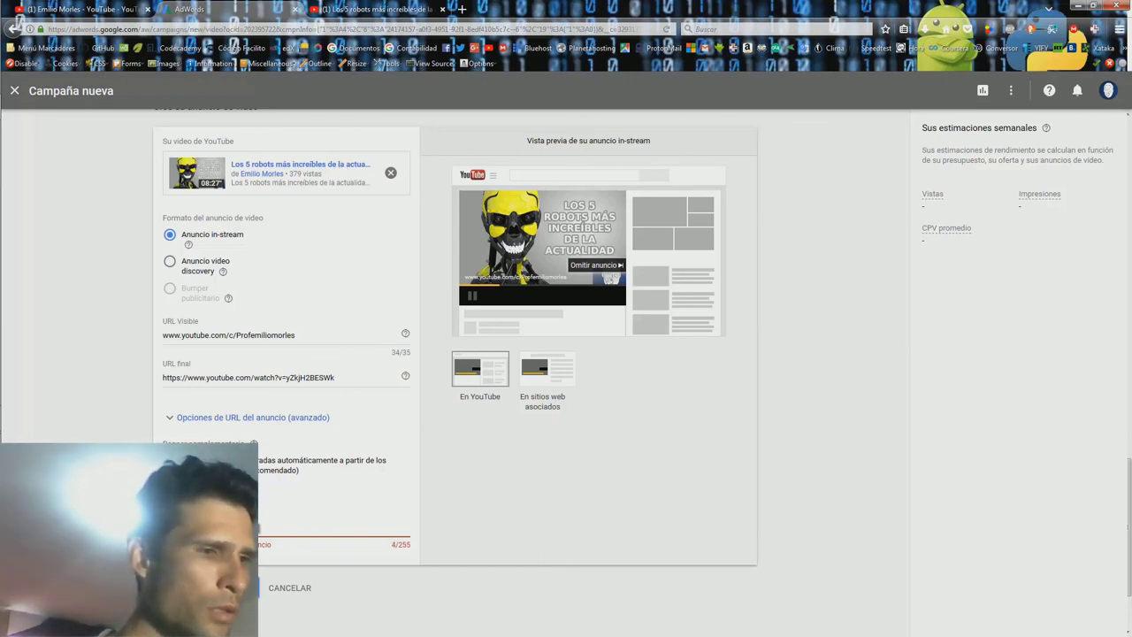
pyautogui.write('e')
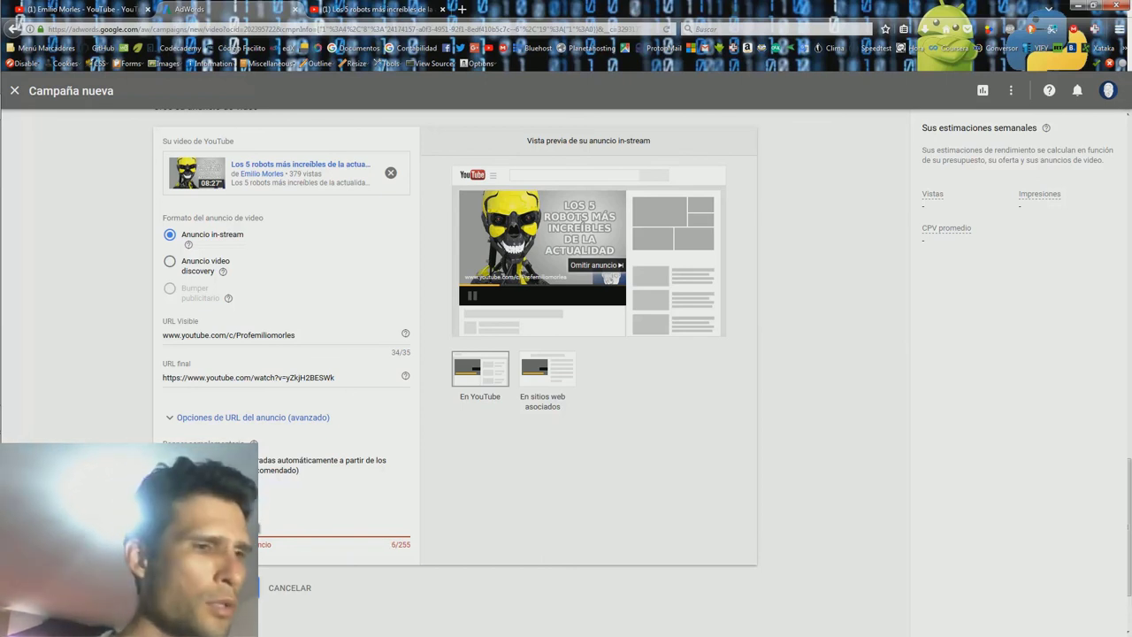
pyautogui.write('os')
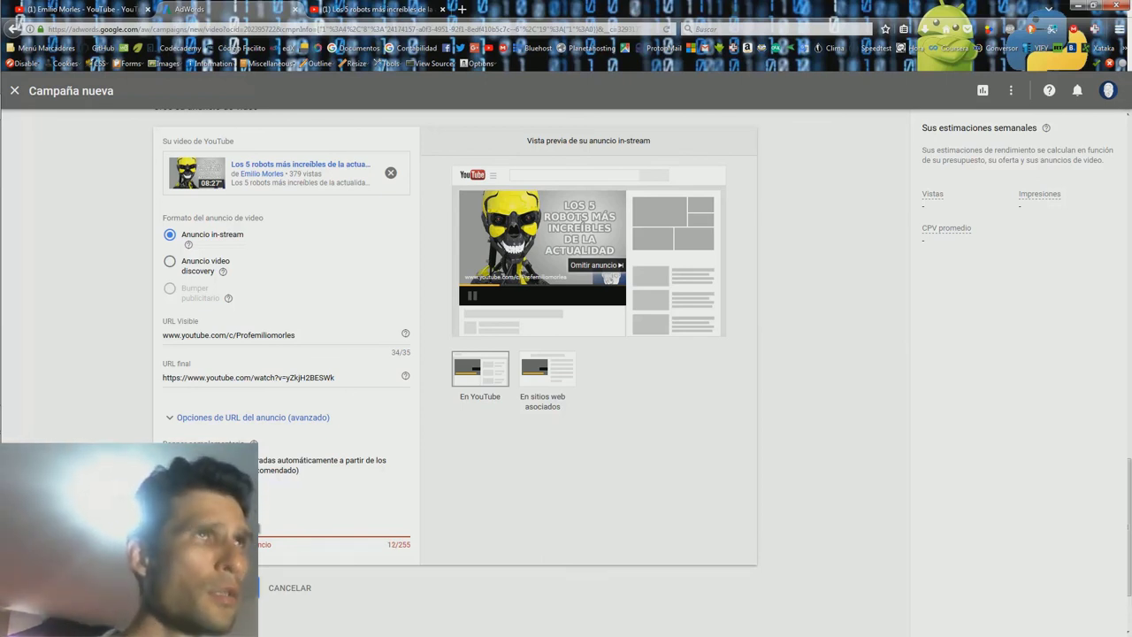
pyautogui.write(' má')
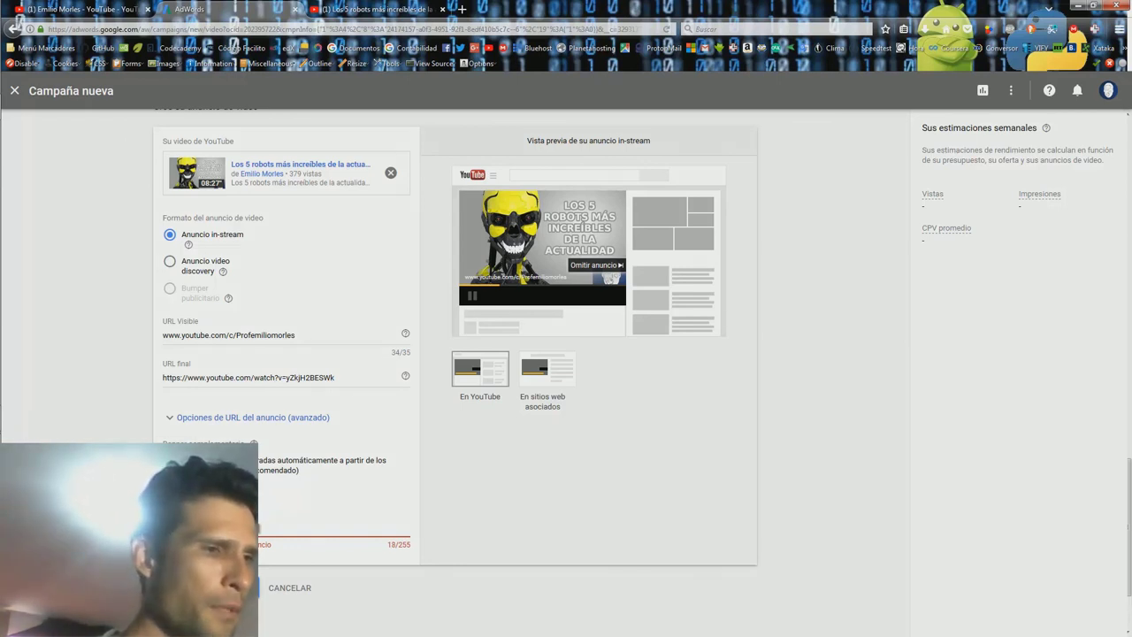
pyautogui.write('l')
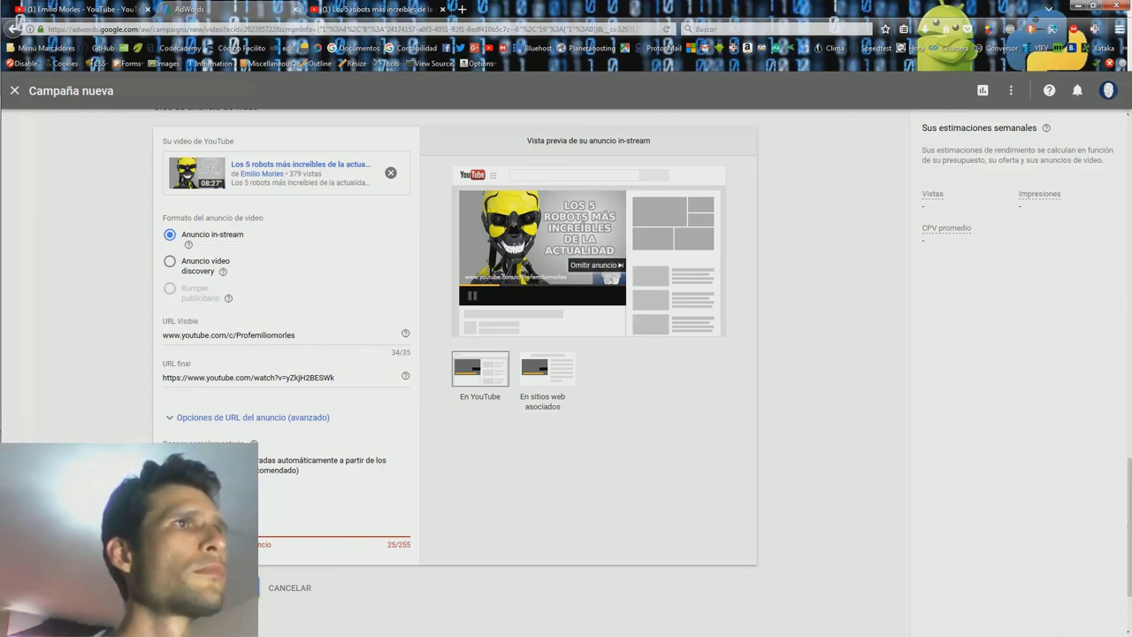
pyautogui.click(469, 580)
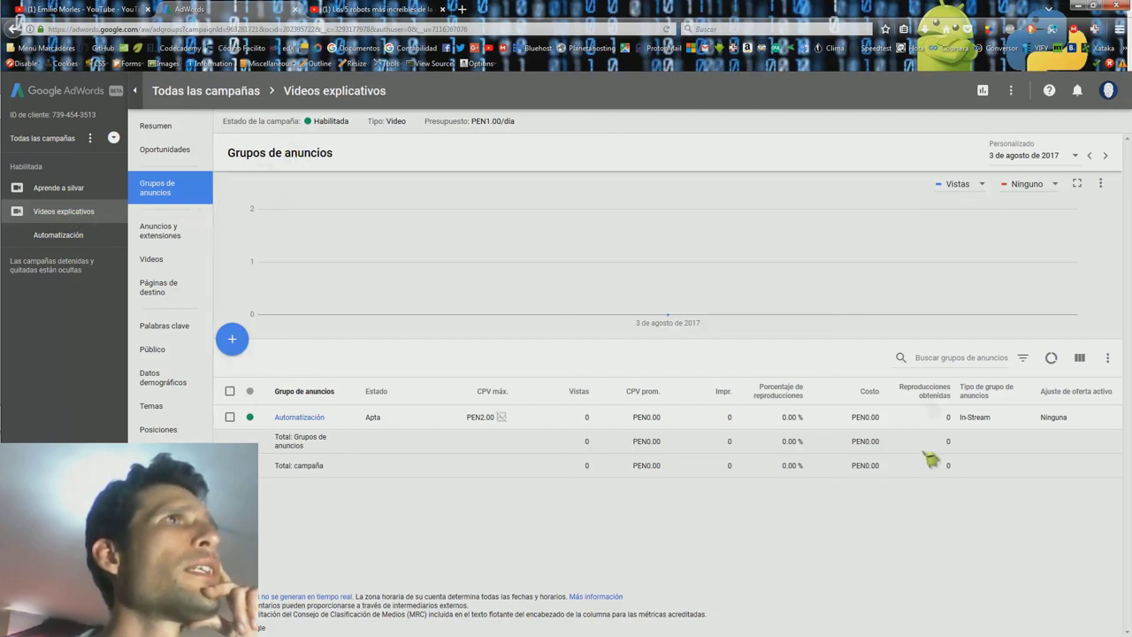
# - Examine the ad in the Automatización ad group and the ads and videos of the Aprende a silvar campaign
pyautogui.click(299, 420)
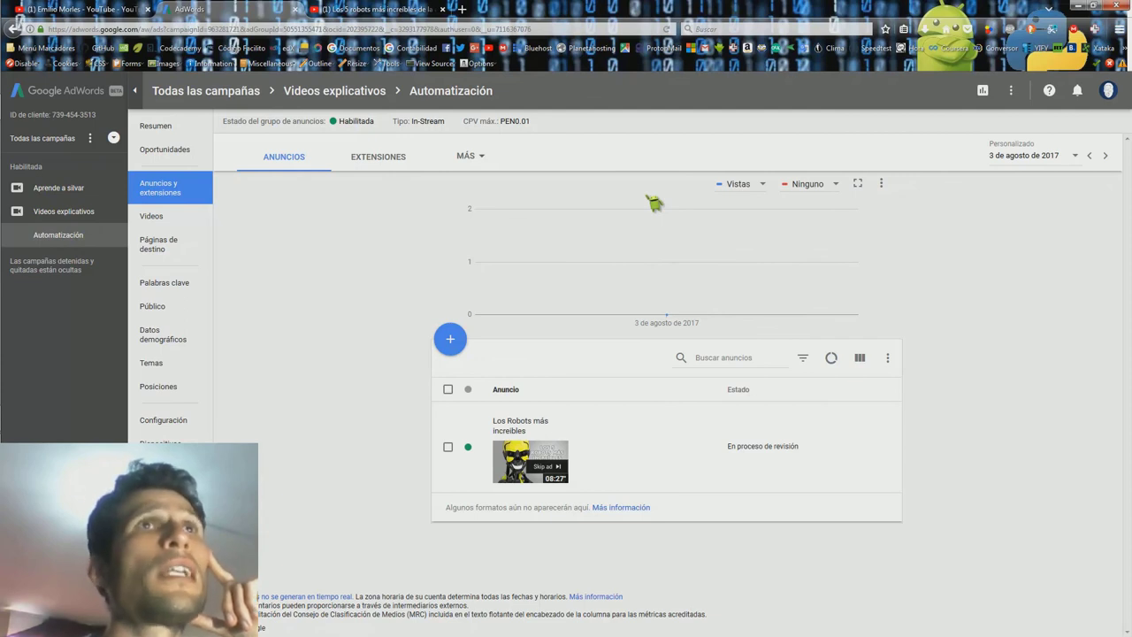
pyautogui.click(62, 192)
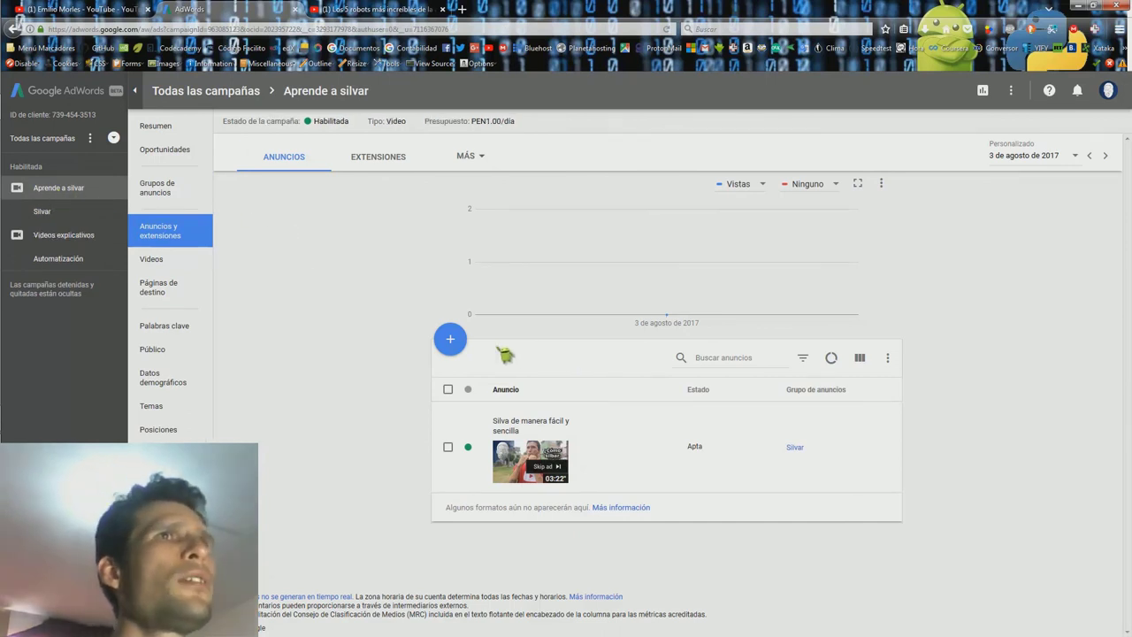
pyautogui.click(44, 213)
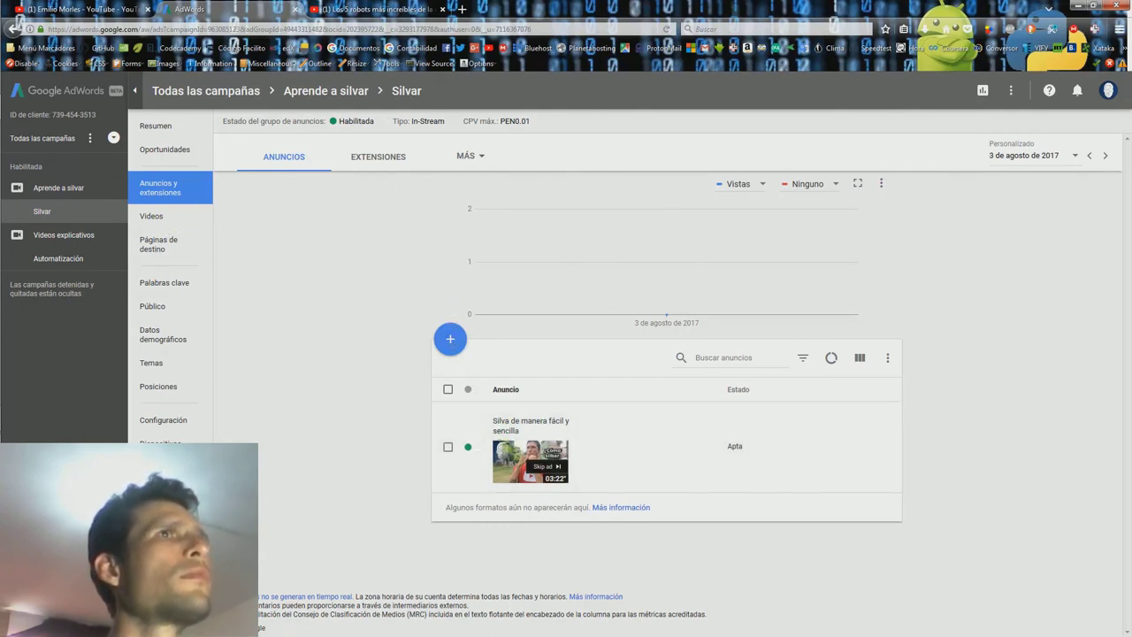
pyautogui.click(64, 189)
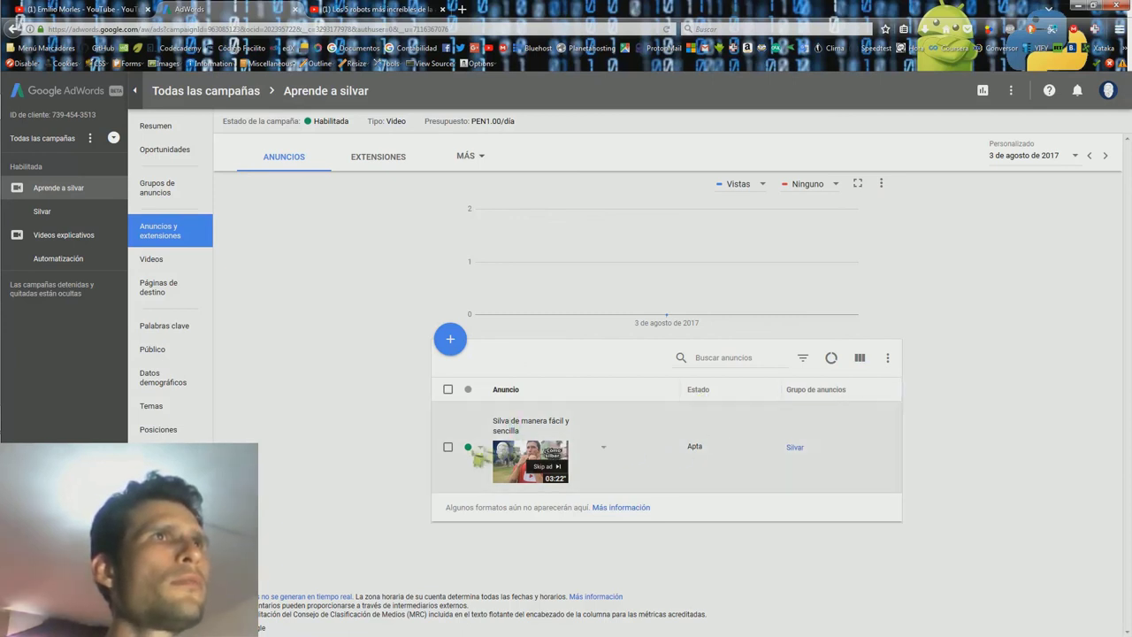
pyautogui.click(151, 261)
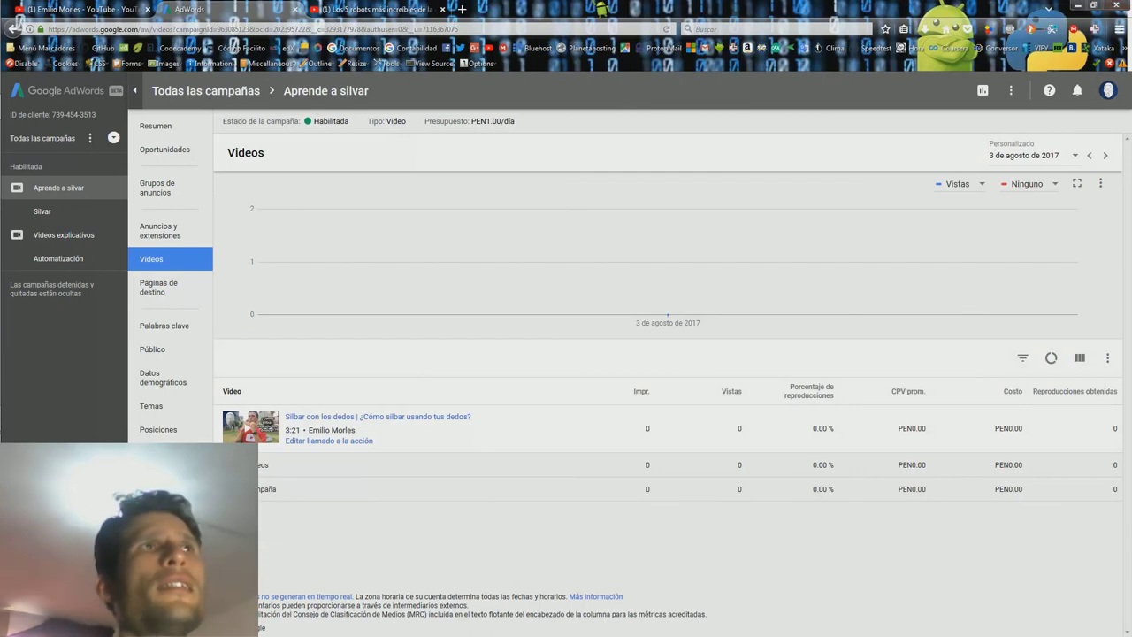
pyautogui.moveTo(566, 1)
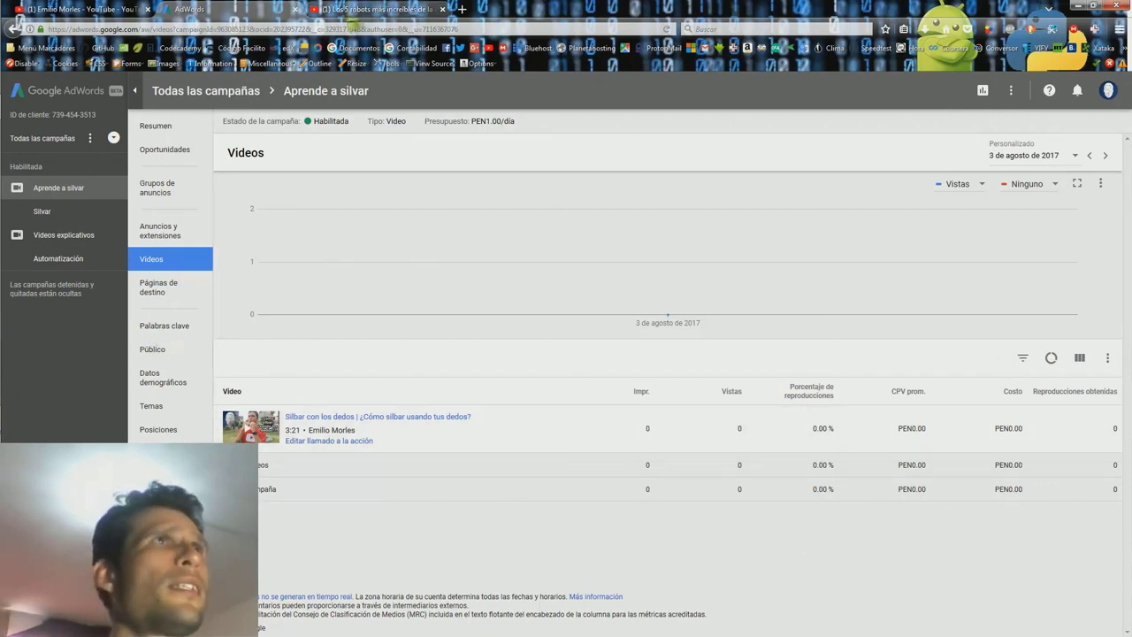
# - Examine the videos and the ads of the Videos explicativos campaign
pyautogui.click(65, 235)
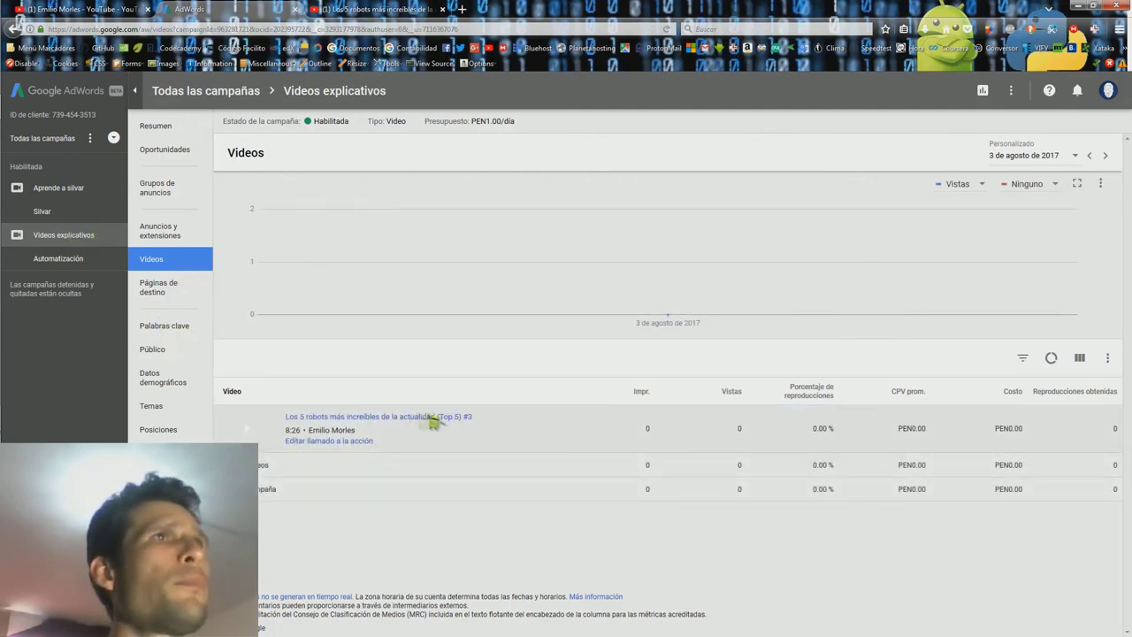
pyautogui.click(172, 237)
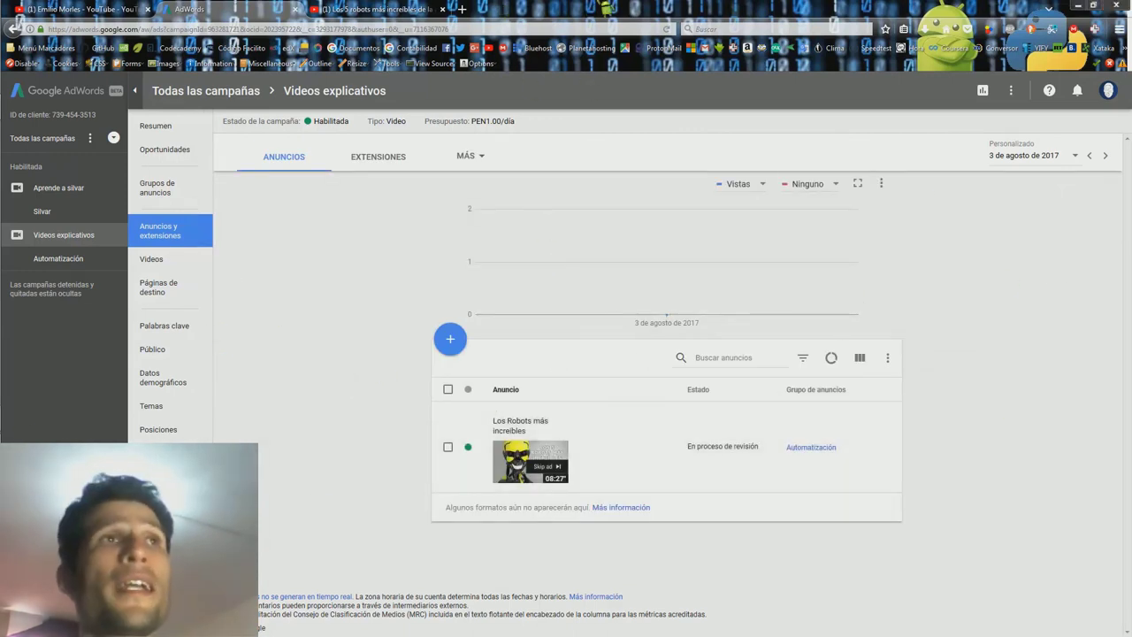
pyautogui.moveTo(605, 8)
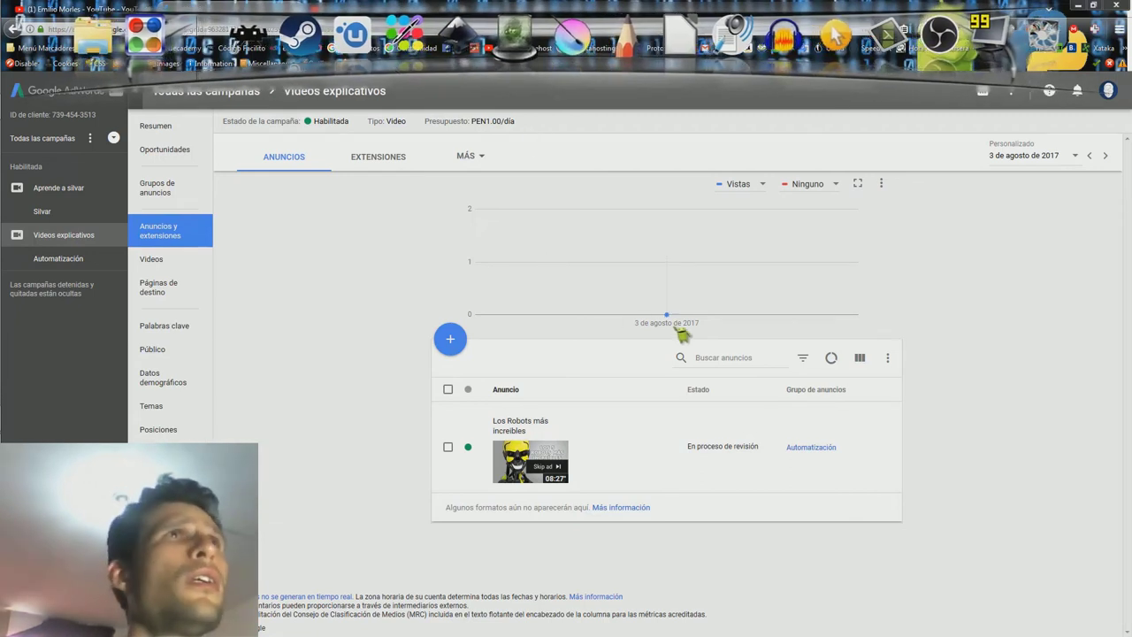